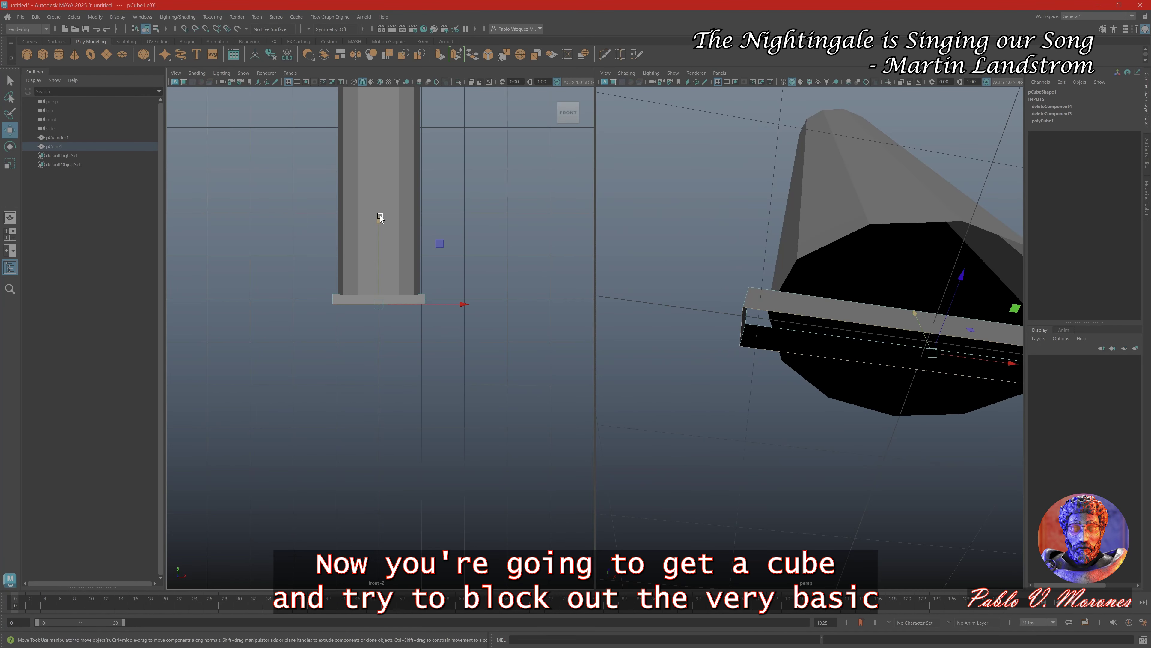
# Stretch the cube below the handle cylinder into a long blade with a tapered tip and adjust the handle's top vertices
pyautogui.scroll(-3, 380, 215)
pyautogui.moveTo(379, 232); pyautogui.dragTo(386, 241)
pyautogui.press('space')
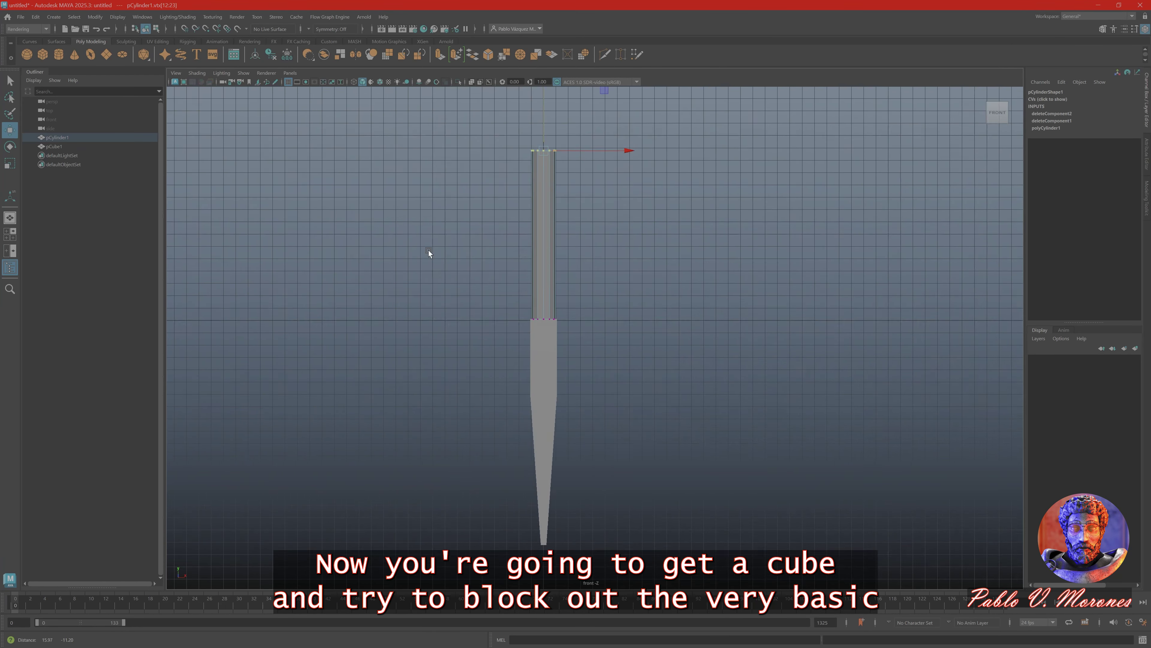
pyautogui.press('w')
pyautogui.keyDown('alt'); pyautogui.moveTo(537, 136); pyautogui.dragTo(682, 344); pyautogui.keyUp('alt')
# Switch to the dagger reference board, move it clear of the model and enlarge its images
pyautogui.hotkey('alt', 'Tab')
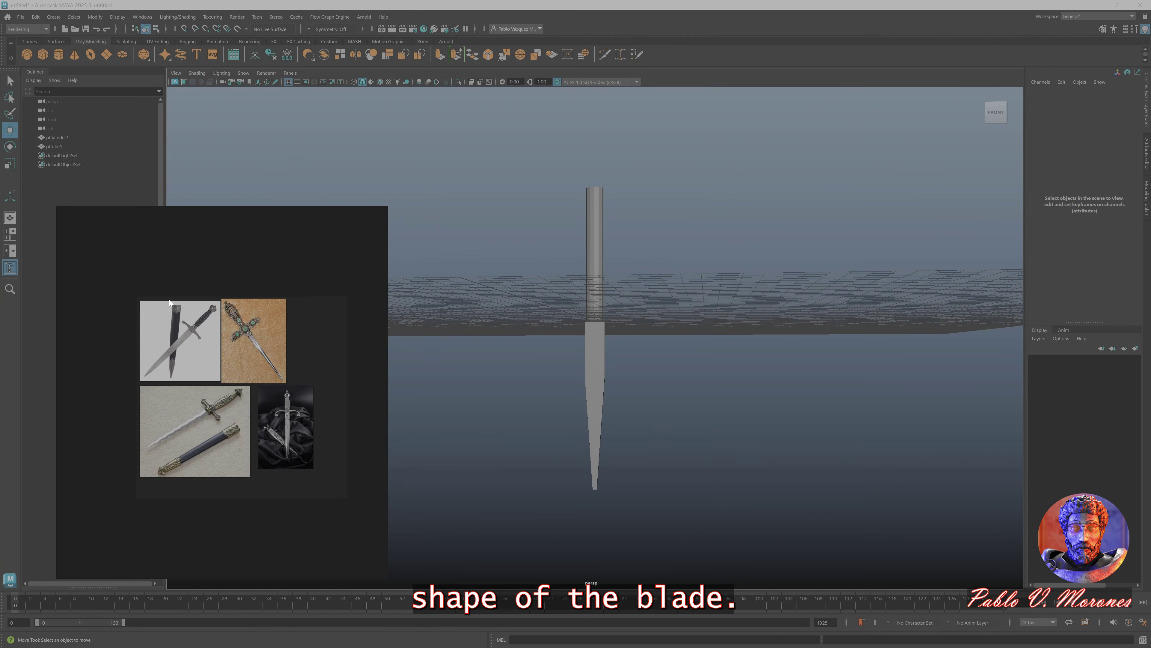
pyautogui.moveTo(5, 274); pyautogui.dragTo(5, 395)
pyautogui.scroll(3, 113, 499)
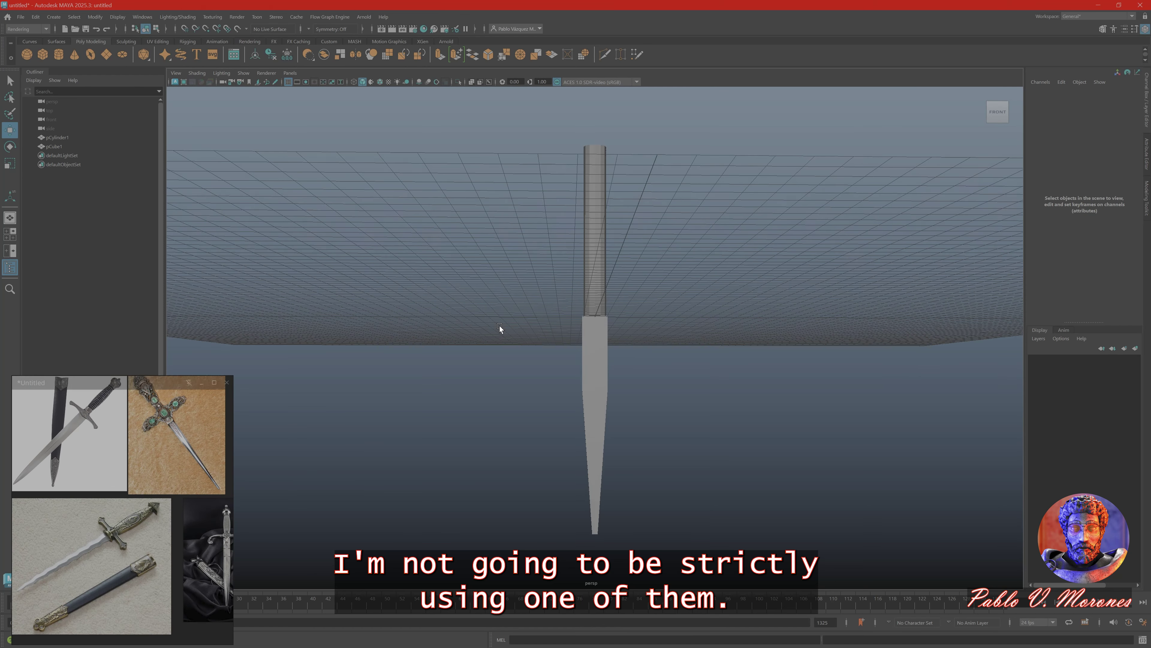
pyautogui.click(501, 329)
# Undo the last three edits to the handle and blade
pyautogui.press('space')
pyautogui.click(366, 312)
pyautogui.hotkey('ctrl', 'z')
pyautogui.hotkey('ctrl', 'z')
pyautogui.hotkey('ctrl', 'z')
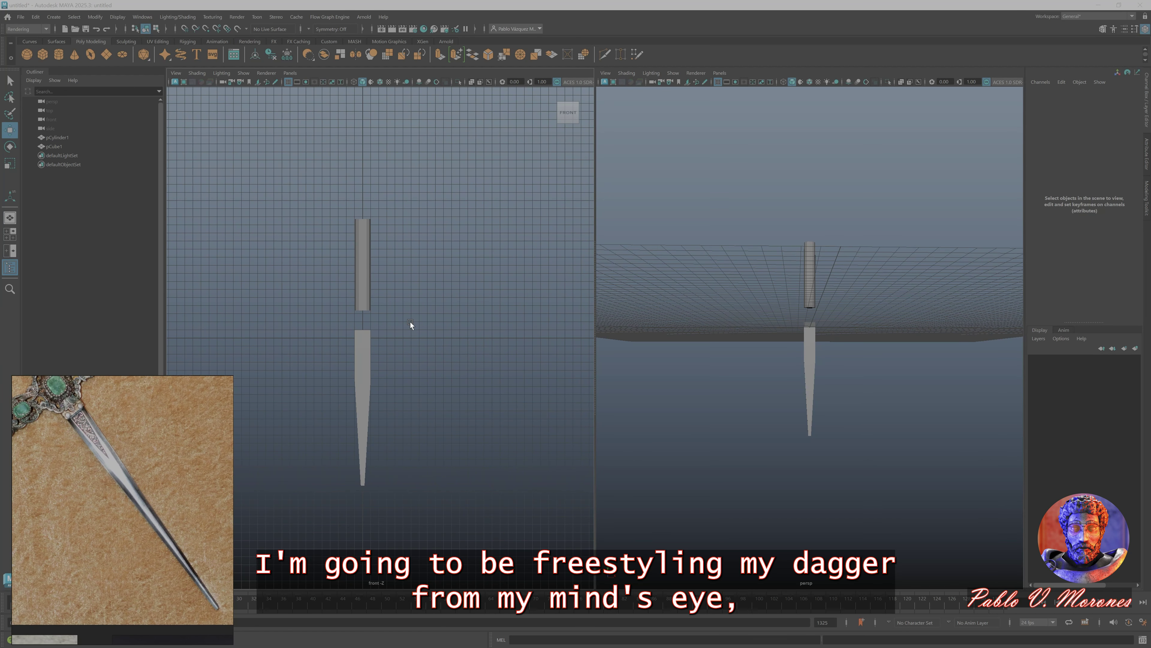
# Refine the blade's proportions by scaling its cross-section vertices so that it gets thinner toward the tip
pyautogui.scroll(5, 410, 321)
pyautogui.press('space')
pyautogui.moveTo(587, 328); pyautogui.dragTo(598, 336)
pyautogui.scroll(-5, 598, 335)
pyautogui.moveTo(632, 263); pyautogui.dragTo(562, 294)
pyautogui.press('w')
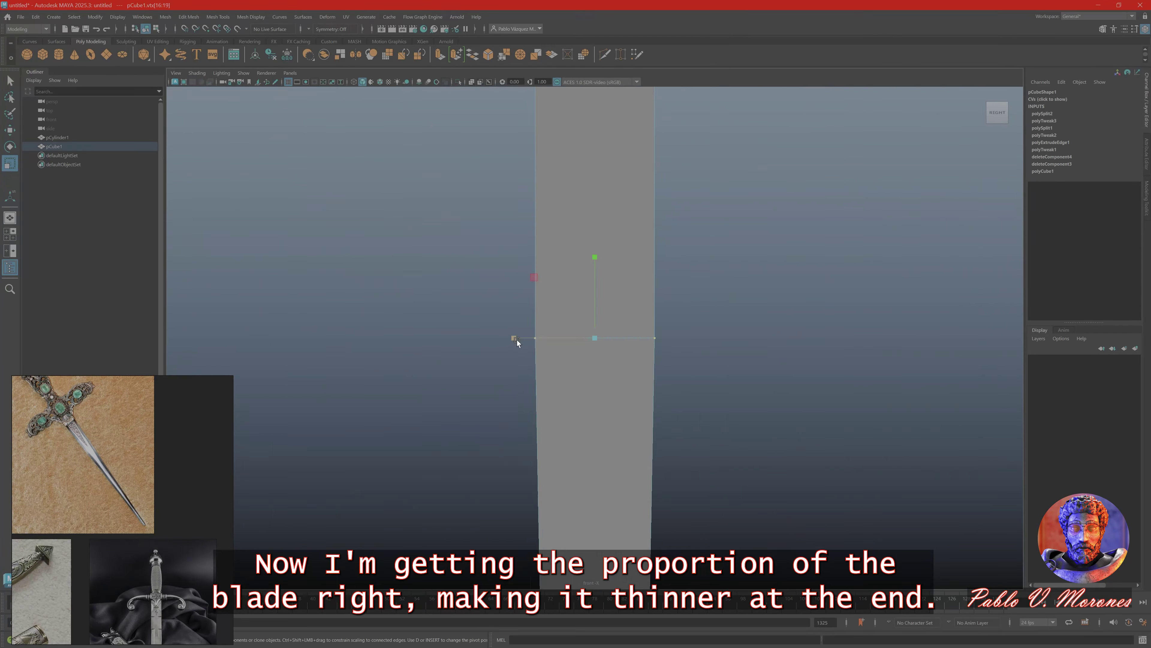
pyautogui.moveTo(520, 290); pyautogui.dragTo(696, 428)
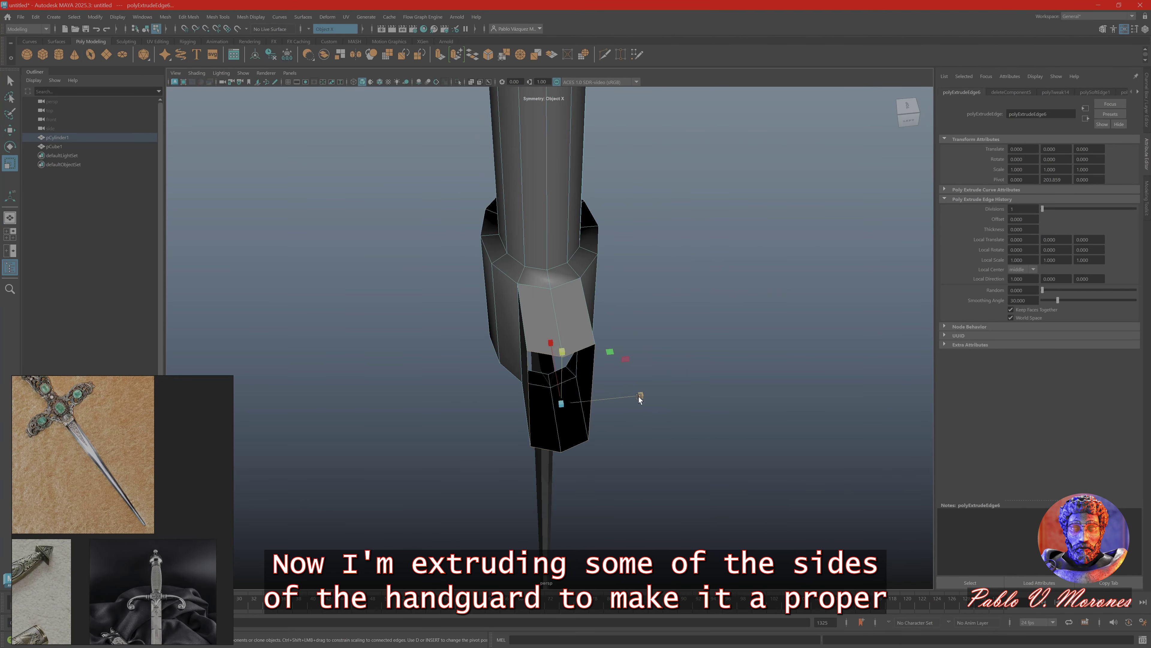
# Extrude both sides of the handguard outward into arms and circularize the edge loops at their roots with a twist of 50
pyautogui.moveTo(589, 358)
pyautogui.keyDown('alt'); pyautogui.mouseDown()
pyautogui.moveTo(515, 381)
pyautogui.moveTo(501, 303)
pyautogui.moveTo(572, 369)
pyautogui.mouseUp(); pyautogui.keyUp('alt')
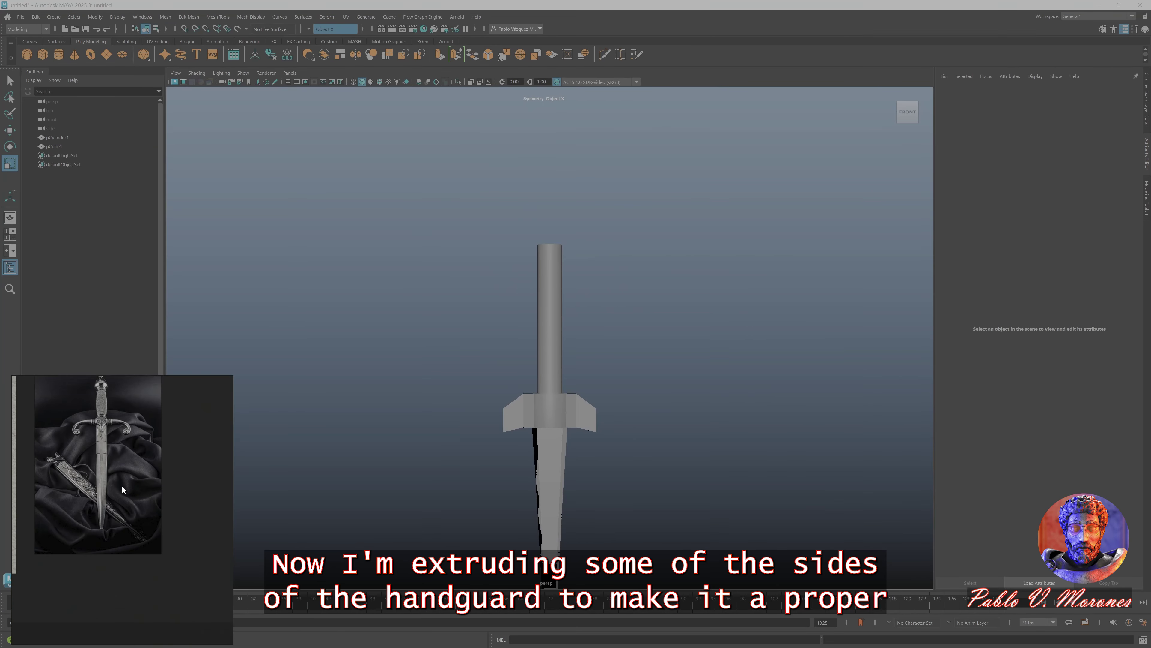
pyautogui.scroll(5, 471, 279)
pyautogui.click(471, 279)
pyautogui.scroll(3, 471, 279)
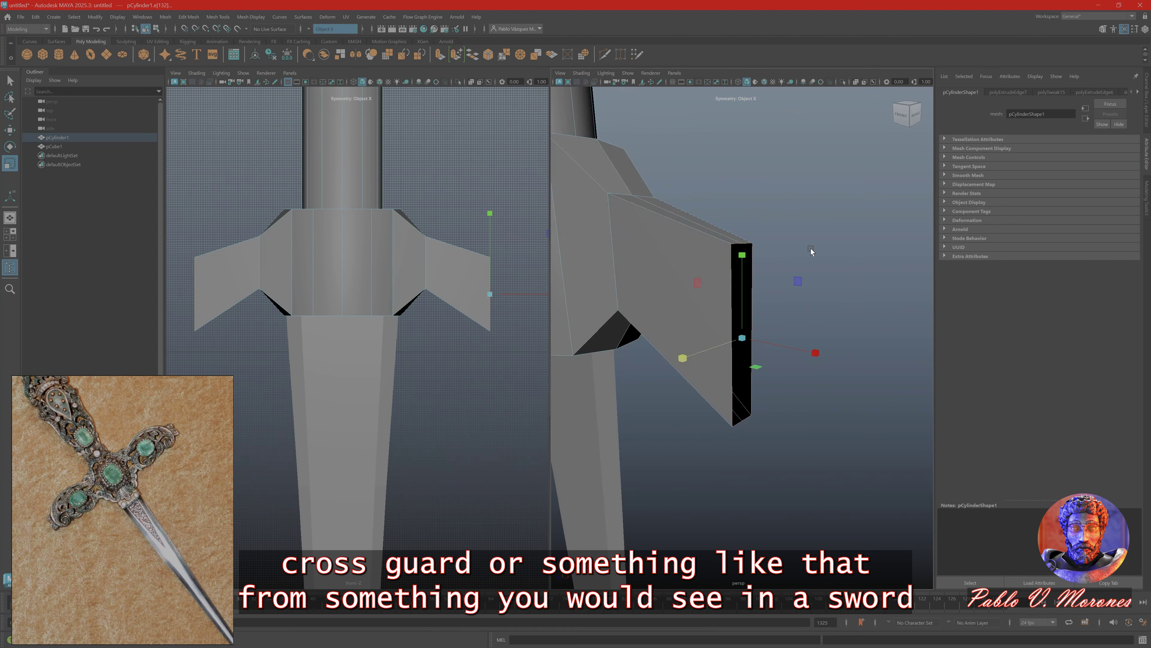
pyautogui.keyDown('alt'); pyautogui.moveTo(811, 251); pyautogui.dragTo(752, 336); pyautogui.keyUp('alt')
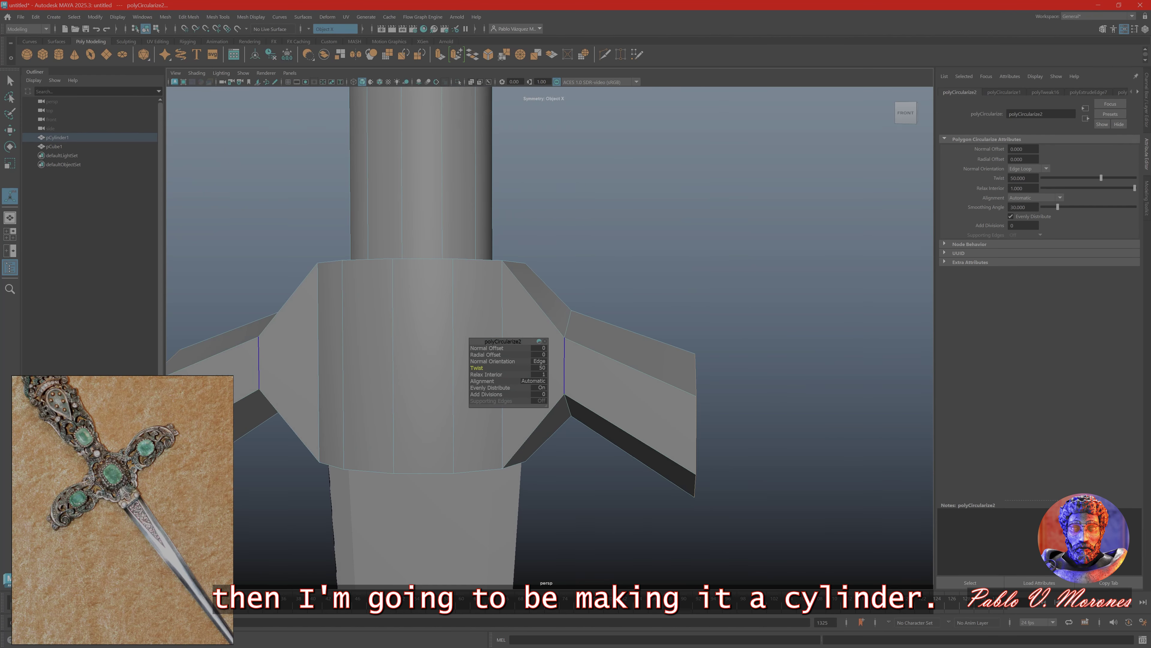
# Extrude the crossguard arms segment by segment into symmetrical wavy horns that narrow to pointed tips
pyautogui.press('r')
pyautogui.click(649, 328)
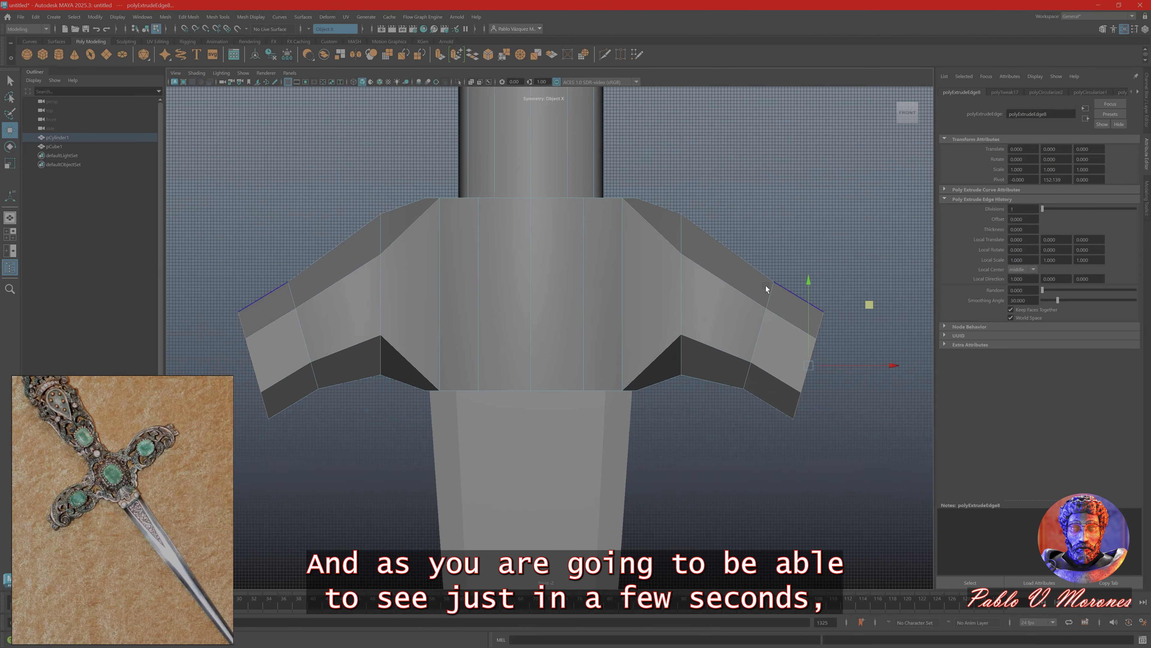
pyautogui.moveTo(845, 306); pyautogui.dragTo(850, 310)
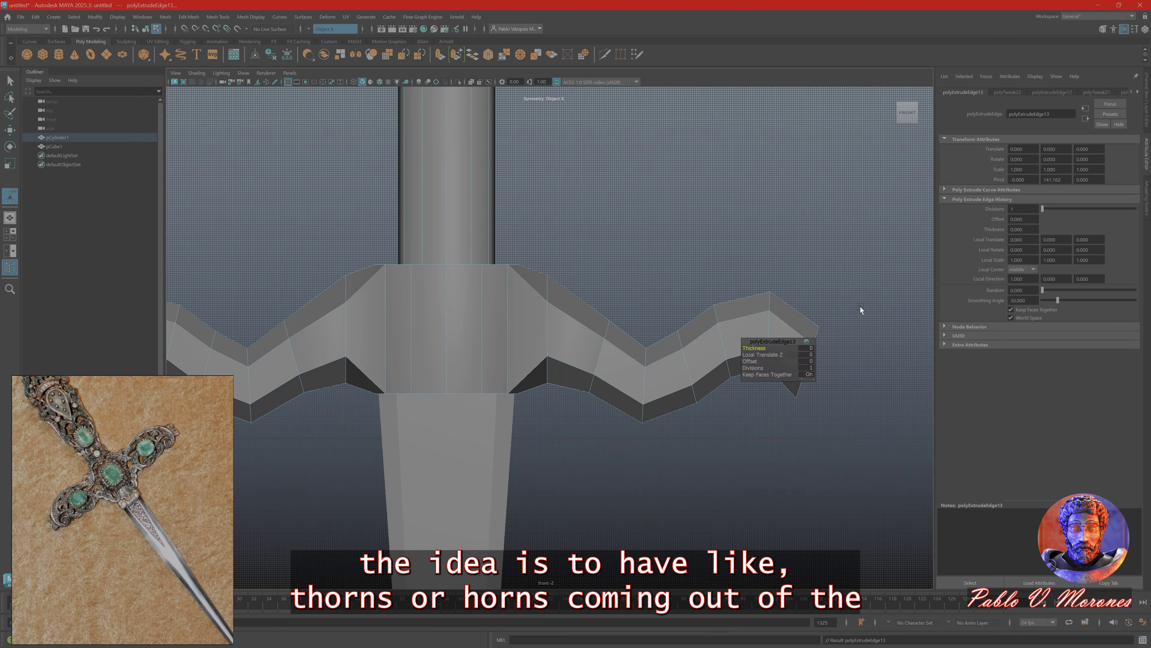
pyautogui.keyDown('alt'); pyautogui.moveTo(861, 310); pyautogui.dragTo(764, 294, button='middle'); pyautogui.keyUp('alt')
pyautogui.press('r')
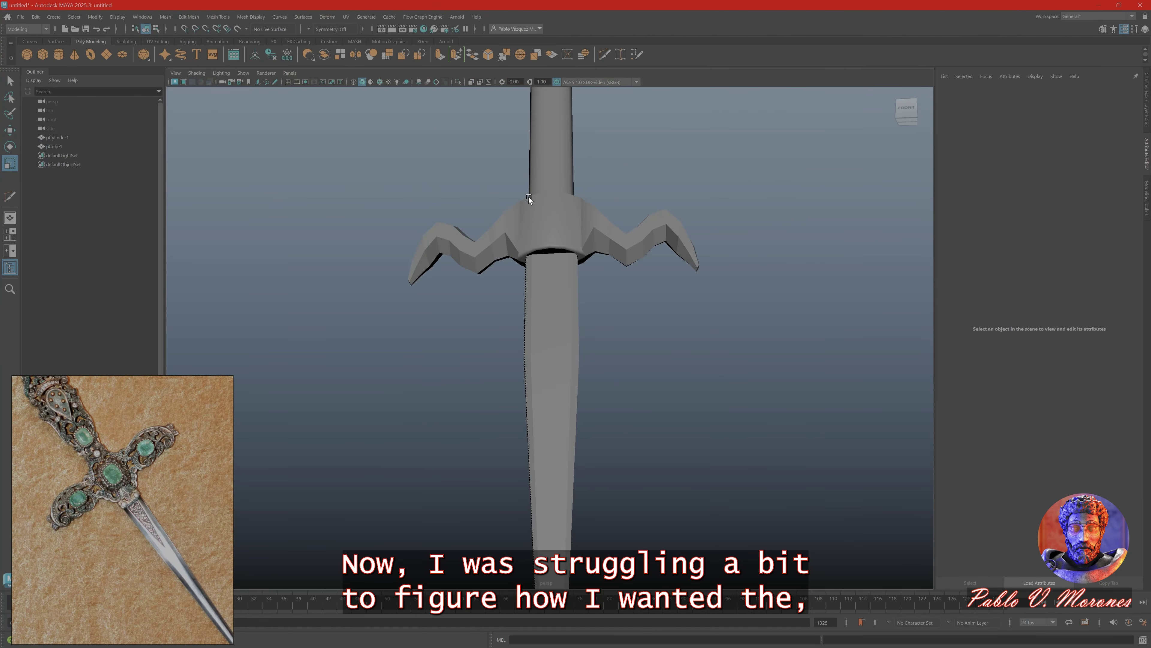
# Set up a Pistu Dagger project and save the scene as Pistu Dagger Modeling.mb
pyautogui.hotkey('ctrl', 'shift', 's')
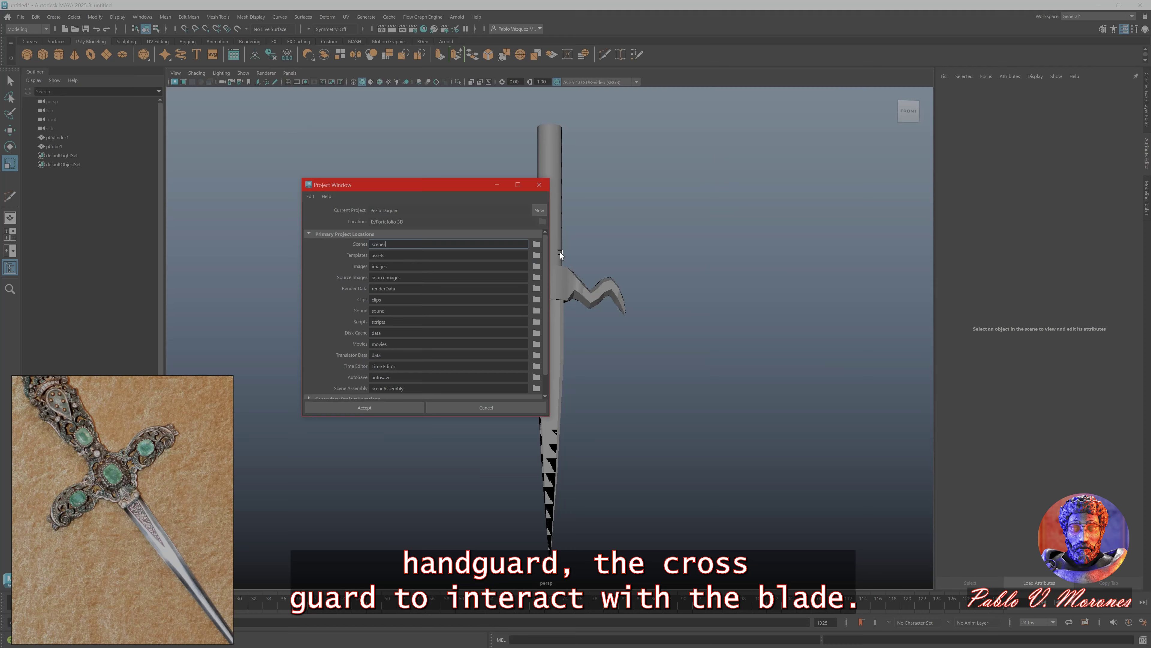
pyautogui.press('Escape')
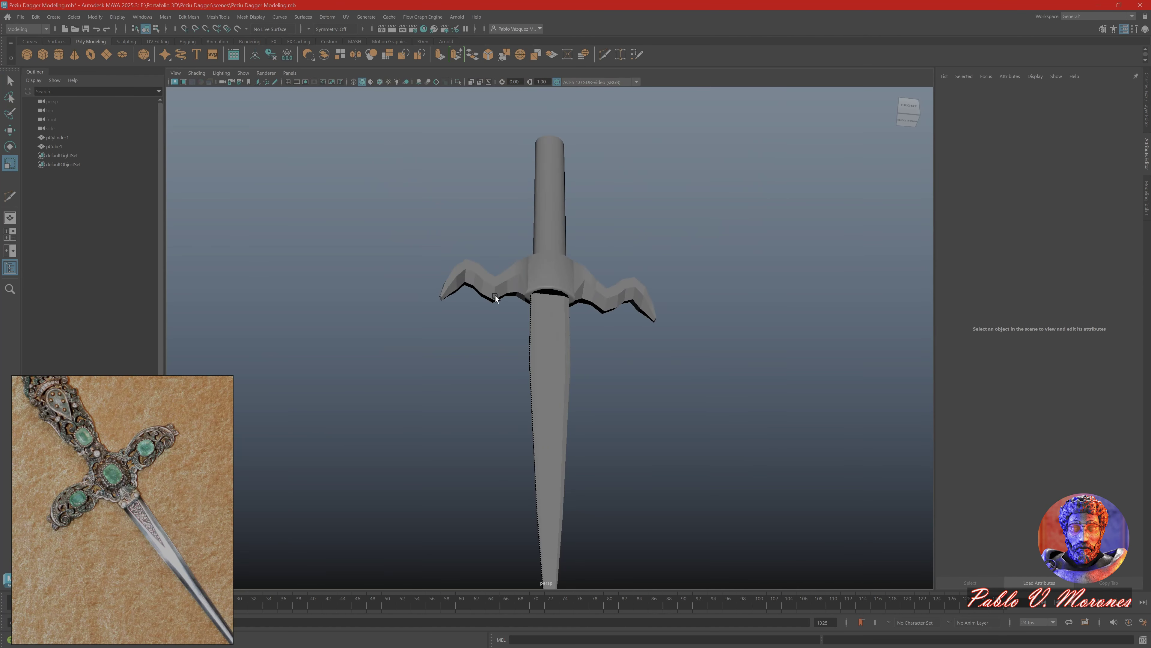
# Insert an edge loop running lengthwise around the crossguard body and both horns
pyautogui.scroll(5, 490, 262)
pyautogui.click(463, 305)
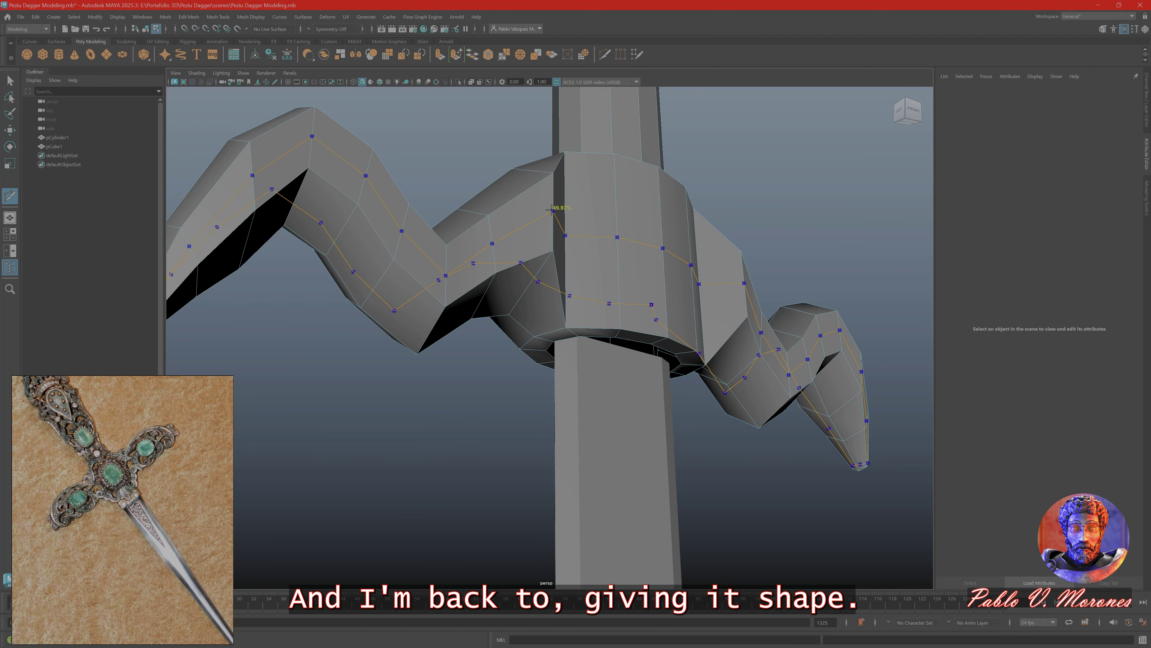
pyautogui.keyDown('ctrl'); pyautogui.click(552, 210); pyautogui.keyUp('ctrl')
pyautogui.keyDown('alt'); pyautogui.moveTo(552, 209); pyautogui.dragTo(486, 326); pyautogui.keyUp('alt')
# Scale the new lengthwise edges on the horns with symmetry enabled to make the horns more cylindrical
pyautogui.press('r')
pyautogui.click(407, 292)
pyautogui.scroll(5, 486, 326)
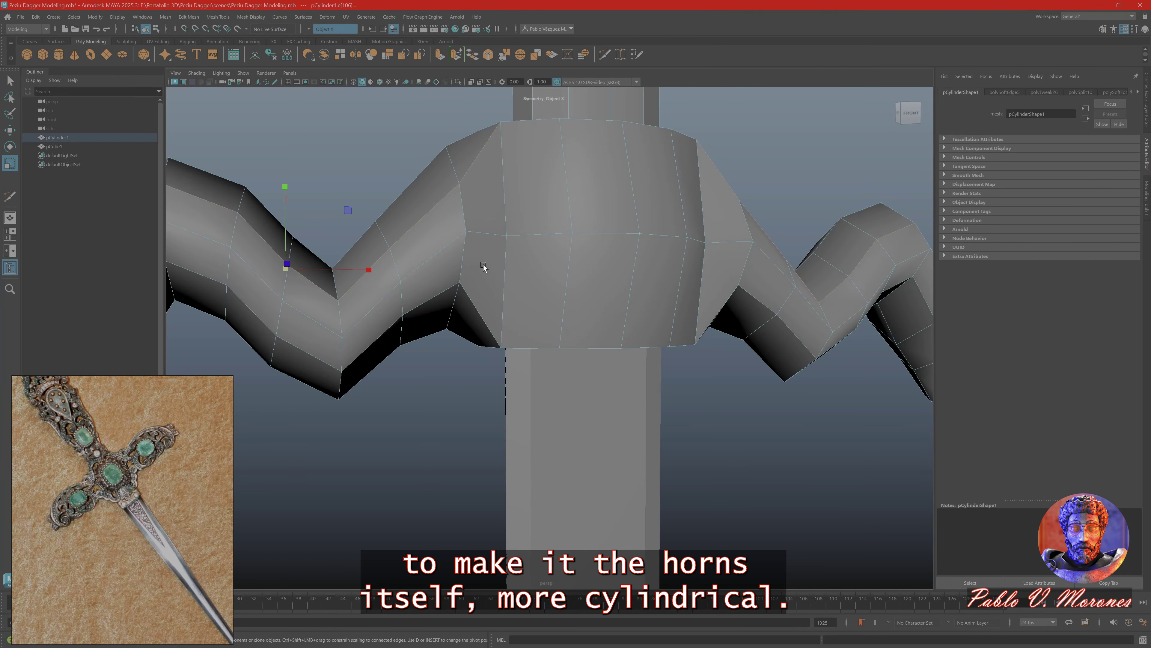
pyautogui.hotkey('ctrl', 'z')
pyautogui.keyDown('alt'); pyautogui.moveTo(483, 265); pyautogui.dragTo(524, 283); pyautogui.keyUp('alt')
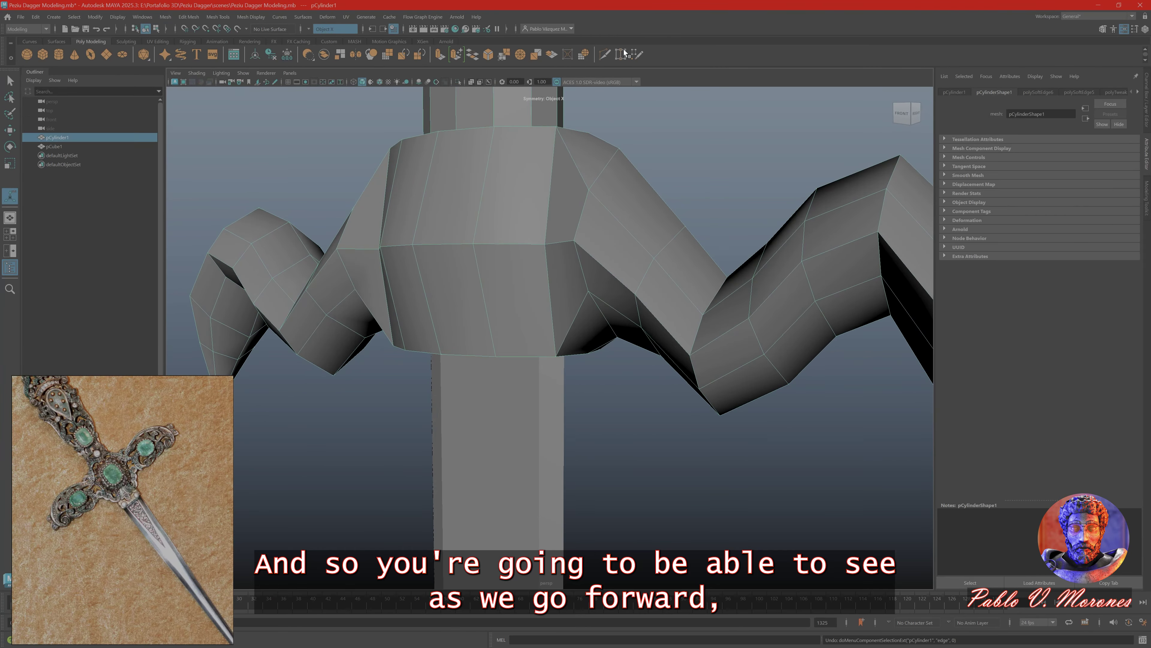
# Add further lengthwise edge loops to the crossguard and round out its central body
pyautogui.click(622, 54)
pyautogui.keyDown('alt'); pyautogui.moveTo(501, 205); pyautogui.dragTo(552, 258); pyautogui.keyUp('alt')
pyautogui.scroll(-3, 521, 272)
pyautogui.press('q')
pyautogui.click(553, 231)
pyautogui.scroll(4, 499, 227)
pyautogui.click(621, 54)
pyautogui.scroll(-5, 503, 183)
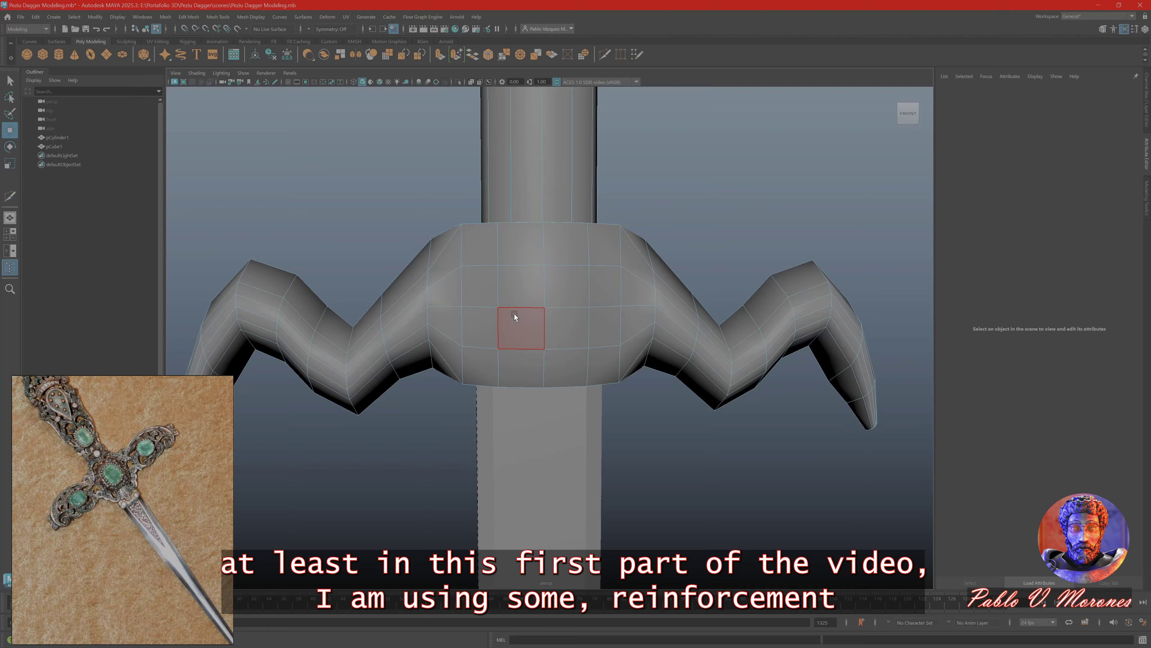
# Insert supporting edge loops on both sides of the valley bend in the horns
pyautogui.keyDown('alt'); pyautogui.moveTo(514, 321); pyautogui.dragTo(565, 372); pyautogui.keyUp('alt')
pyautogui.click(786, 259)
pyautogui.scroll(-3, 770, 272)
pyautogui.press('r')
pyautogui.press('F10')
pyautogui.click(565, 373)
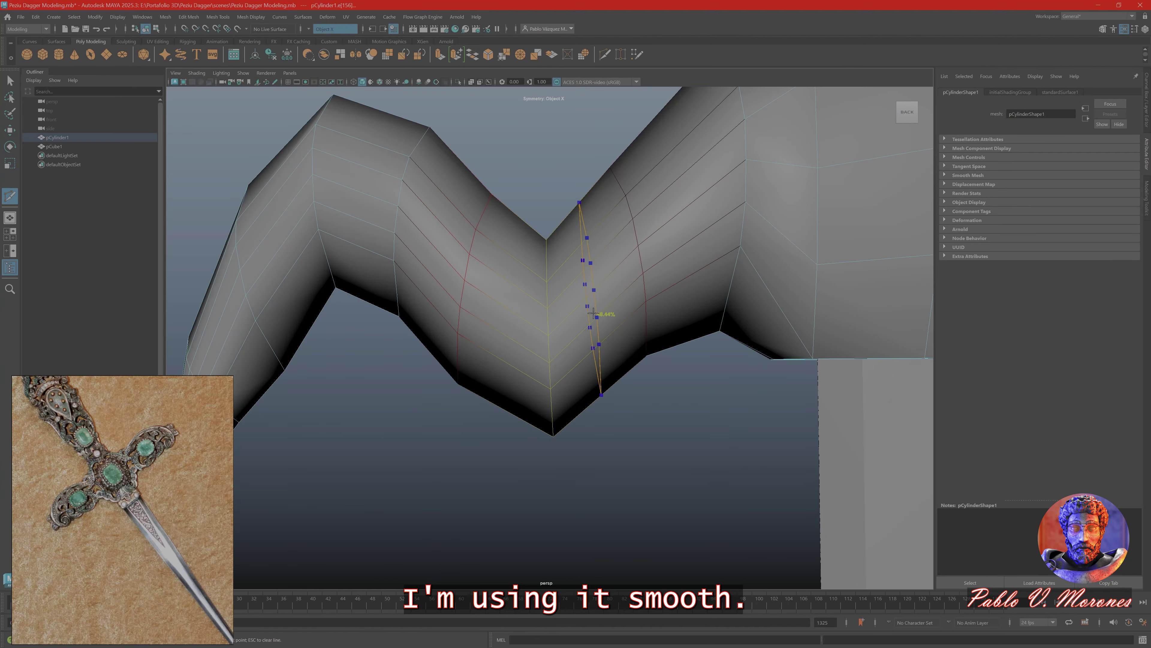
# Apply Edit Edge Flow with a value of 1 to the edge loops around the horns' valley bend
pyautogui.doubleClick(527, 335)
pyautogui.click(189, 17)
pyautogui.click(199, 238)
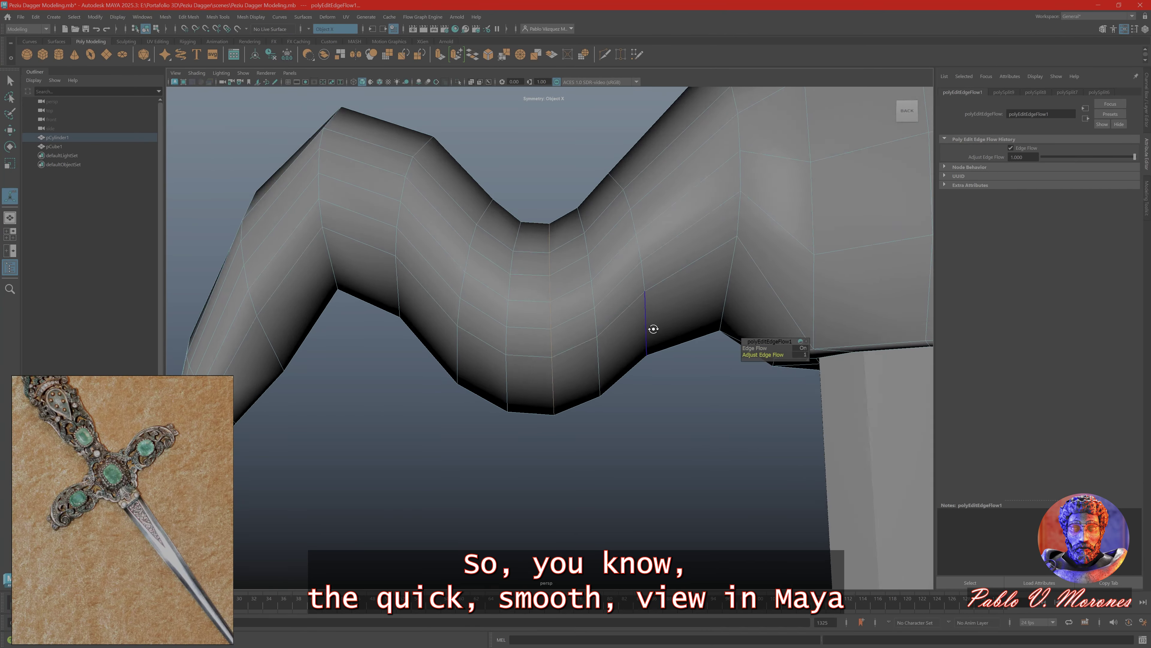
# Examine the handle, crossguard and horns in smooth mesh preview
pyautogui.keyDown('alt'); pyautogui.moveTo(654, 329); pyautogui.dragTo(707, 186); pyautogui.keyUp('alt')
pyautogui.press('3')
pyautogui.press('F8')
pyautogui.press('q')
pyautogui.scroll(4, 722, 178)
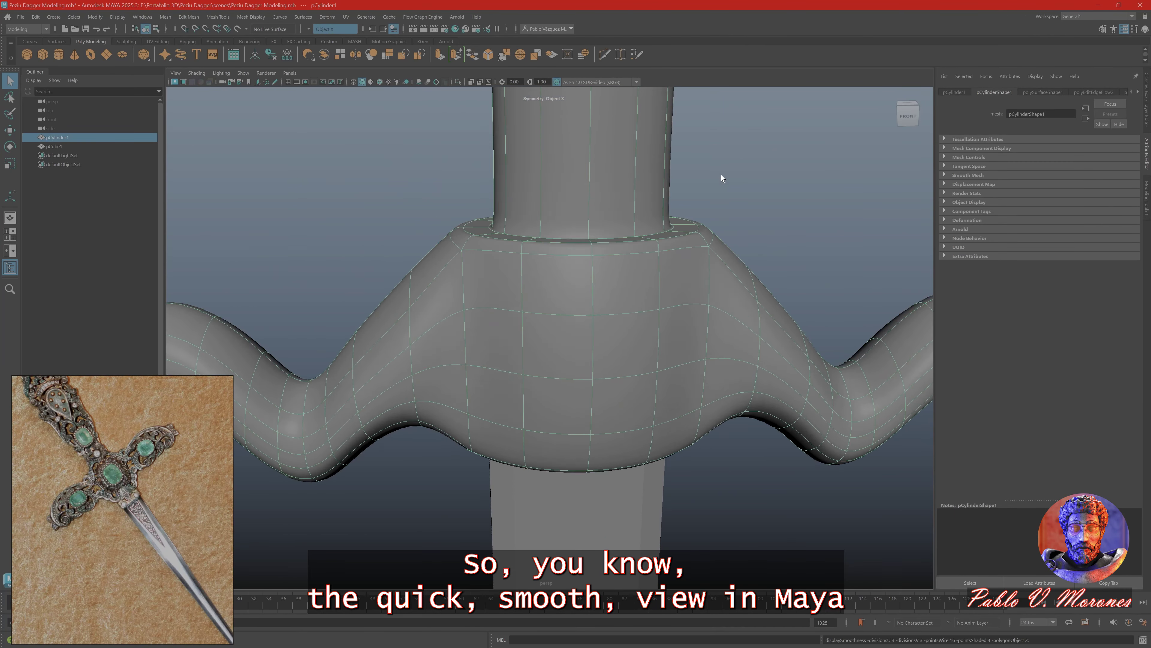
pyautogui.keyDown('alt'); pyautogui.moveTo(747, 223); pyautogui.dragTo(452, 188); pyautogui.keyUp('alt')
pyautogui.press('2')
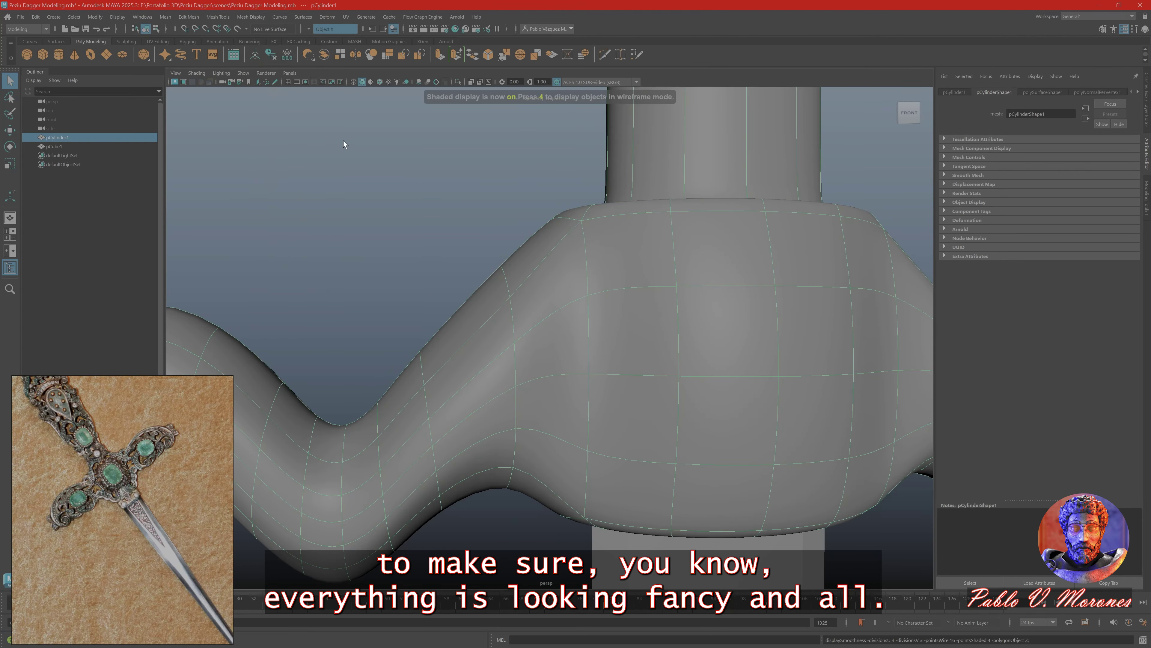
pyautogui.keyDown('alt'); pyautogui.moveTo(343, 144); pyautogui.dragTo(779, 407); pyautogui.keyUp('alt')
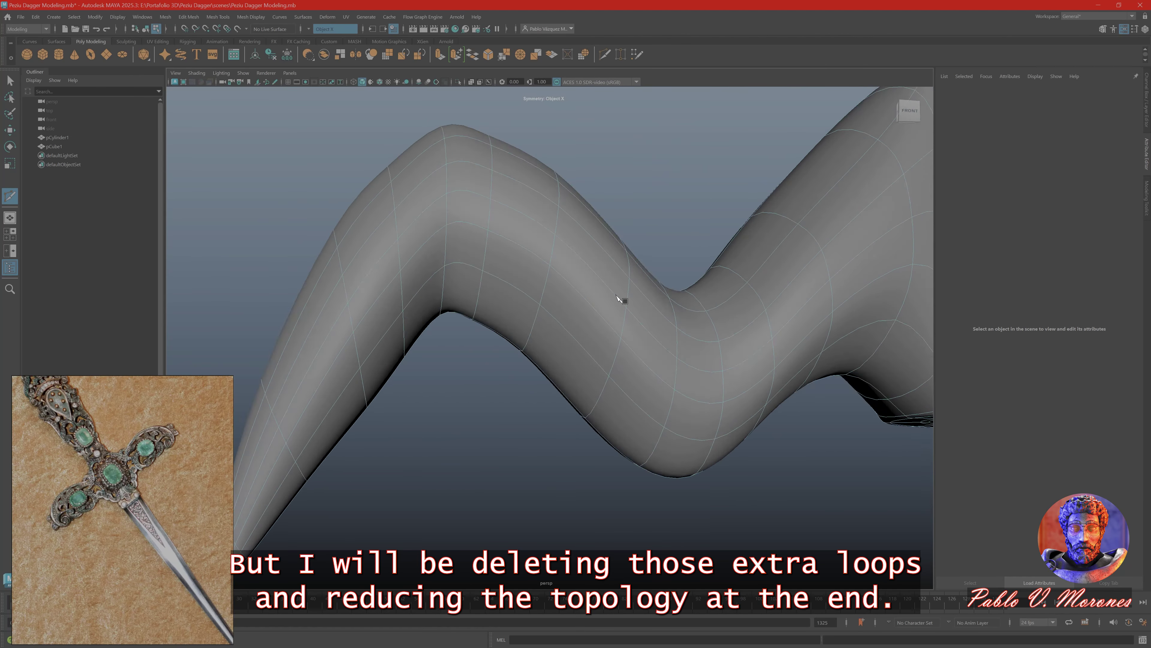
# Adjust the faces around the crossguard's central body and display the mesh in smooth preview
pyautogui.keyDown('alt'); pyautogui.moveTo(620, 301); pyautogui.dragTo(513, 274); pyautogui.keyUp('alt')
pyautogui.keyDown('alt'); pyautogui.moveTo(455, 221); pyautogui.dragTo(601, 214); pyautogui.keyUp('alt')
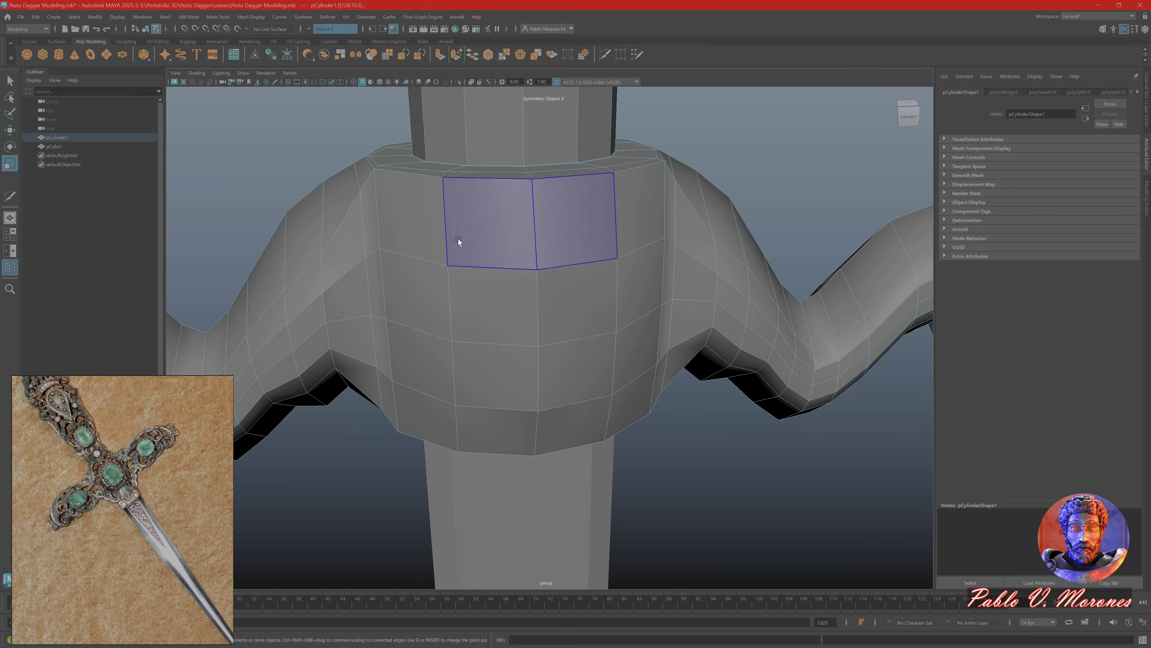
pyautogui.keyDown('alt'); pyautogui.moveTo(457, 239); pyautogui.dragTo(689, 253); pyautogui.keyUp('alt')
pyautogui.click(682, 246)
pyautogui.press('3')
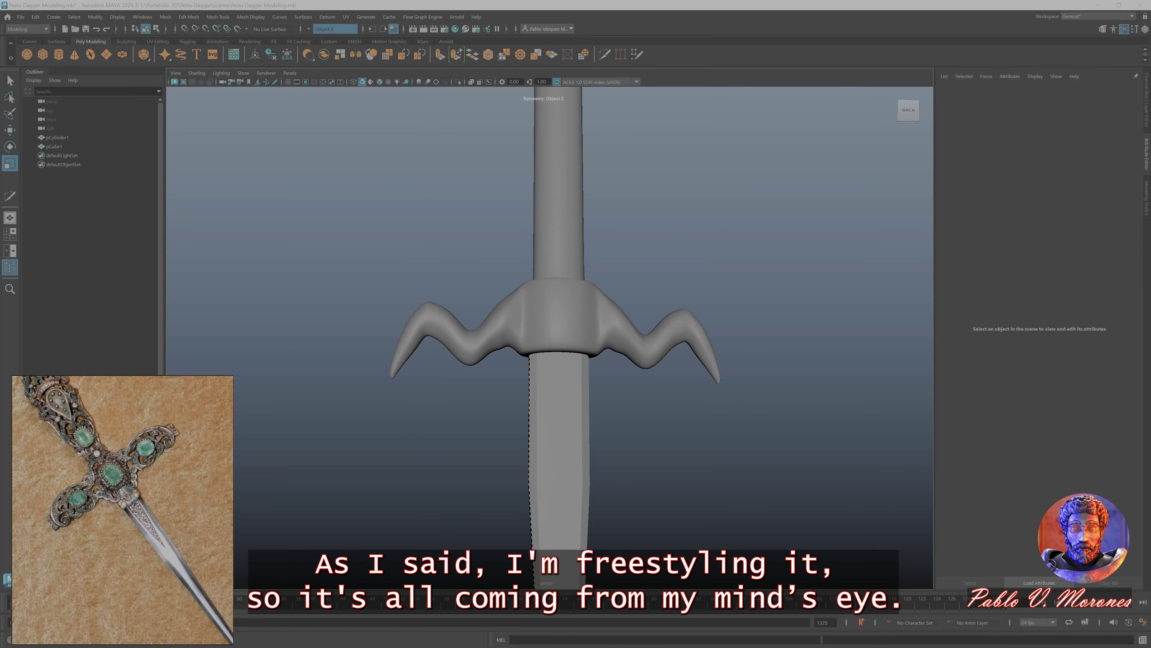
# Insert edge loops around the middle of the handle in the front view with the Multi-Cut tool
pyautogui.scroll(5, 607, 283)
pyautogui.scroll(-10, 523, 332)
pyautogui.click(524, 331)
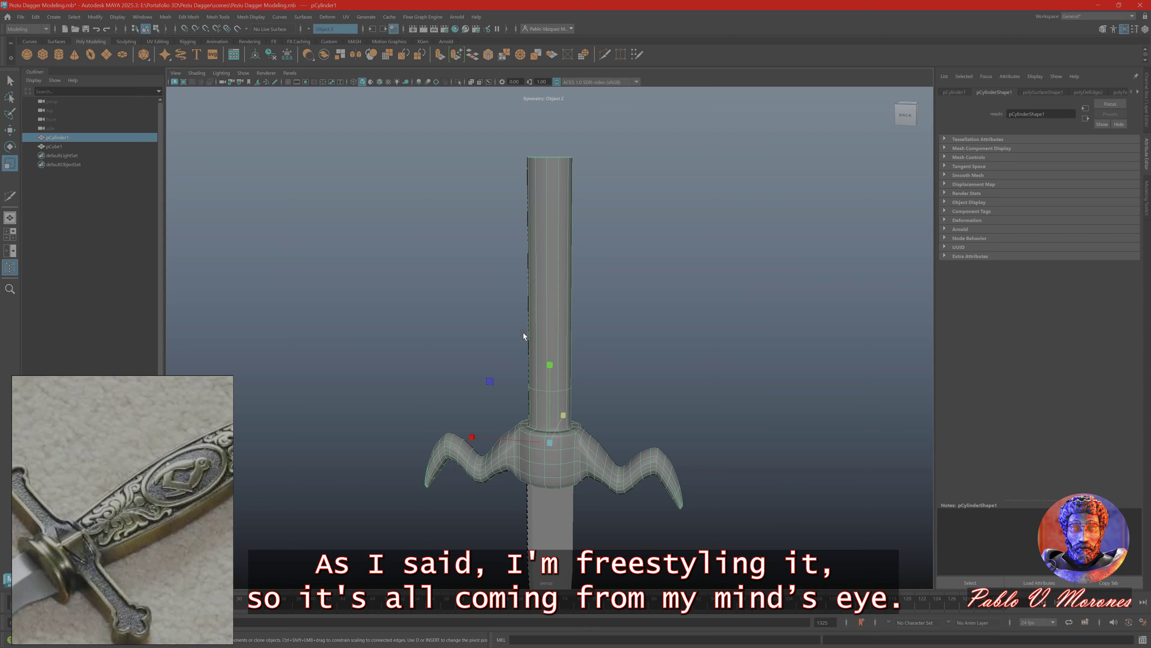
pyautogui.scroll(10, 524, 332)
pyautogui.press('space')
pyautogui.keyDown('shift'); pyautogui.moveTo(617, 270); pyautogui.dragTo(547, 308, button='right'); pyautogui.keyUp('shift')
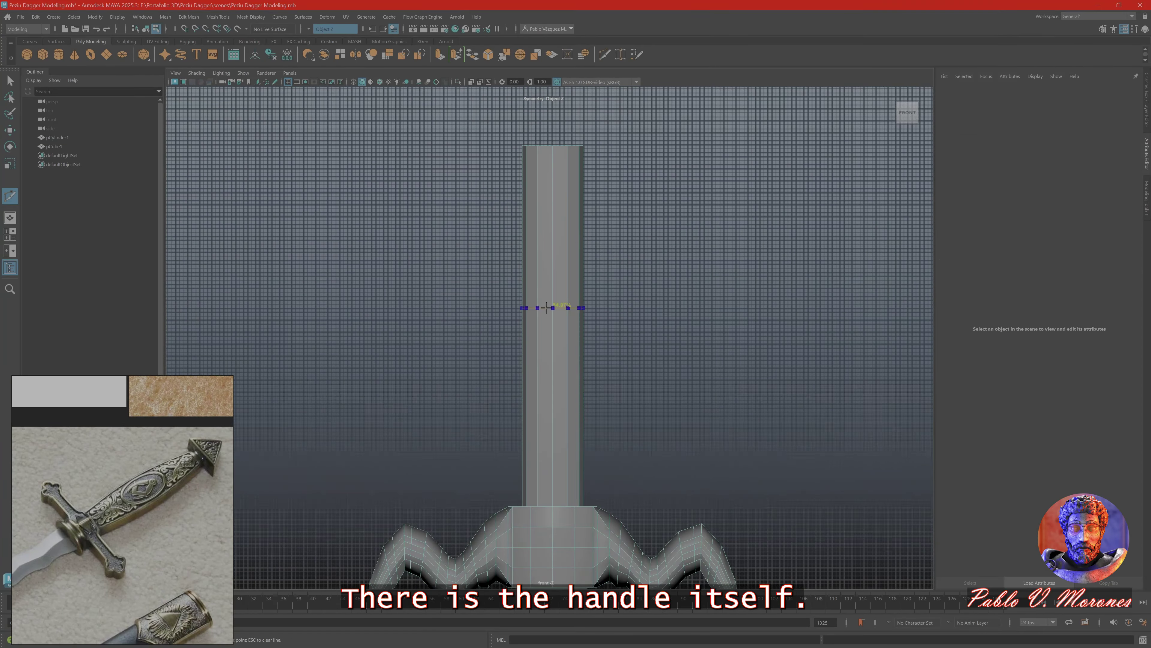
pyautogui.keyDown('ctrl'); pyautogui.click(554, 278); pyautogui.keyUp('ctrl')
# Reshape the handle's vertex rows into a profile with a wider middle and narrower ends, and turn symmetry off
pyautogui.press('w')
pyautogui.moveTo(634, 324); pyautogui.dragTo(654, 328)
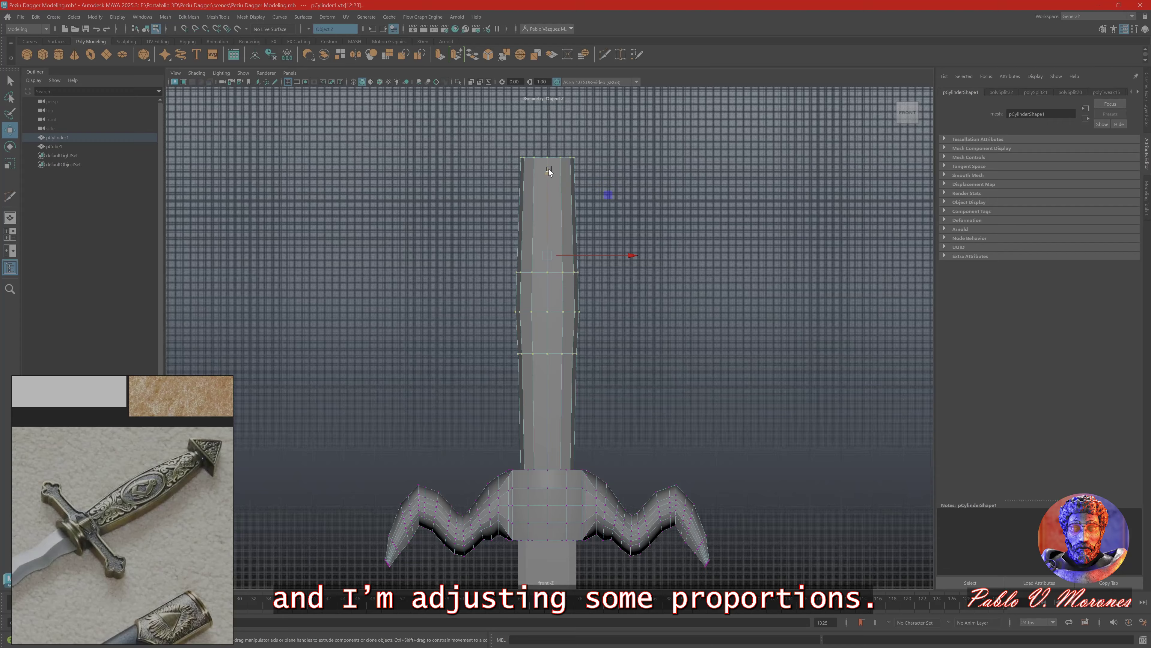
pyautogui.click(319, 35)
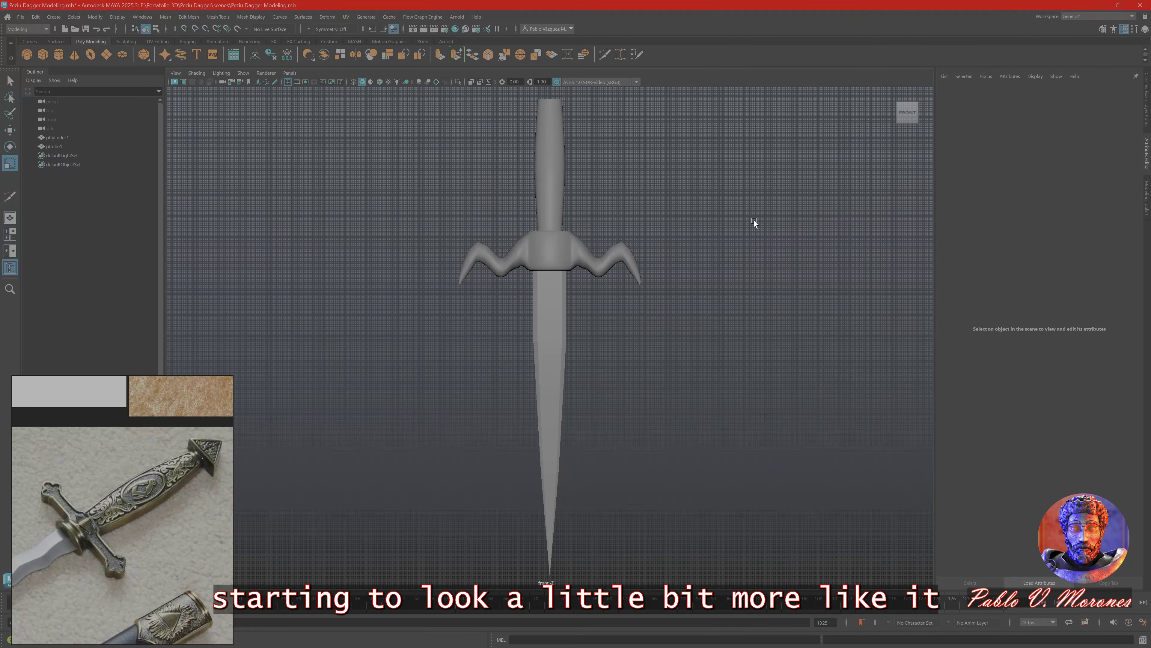
# Reposition the handle's middle sections and model a pommel with a wide collar, narrow neck and flared rim at its end
pyautogui.scroll(5, 506, 314)
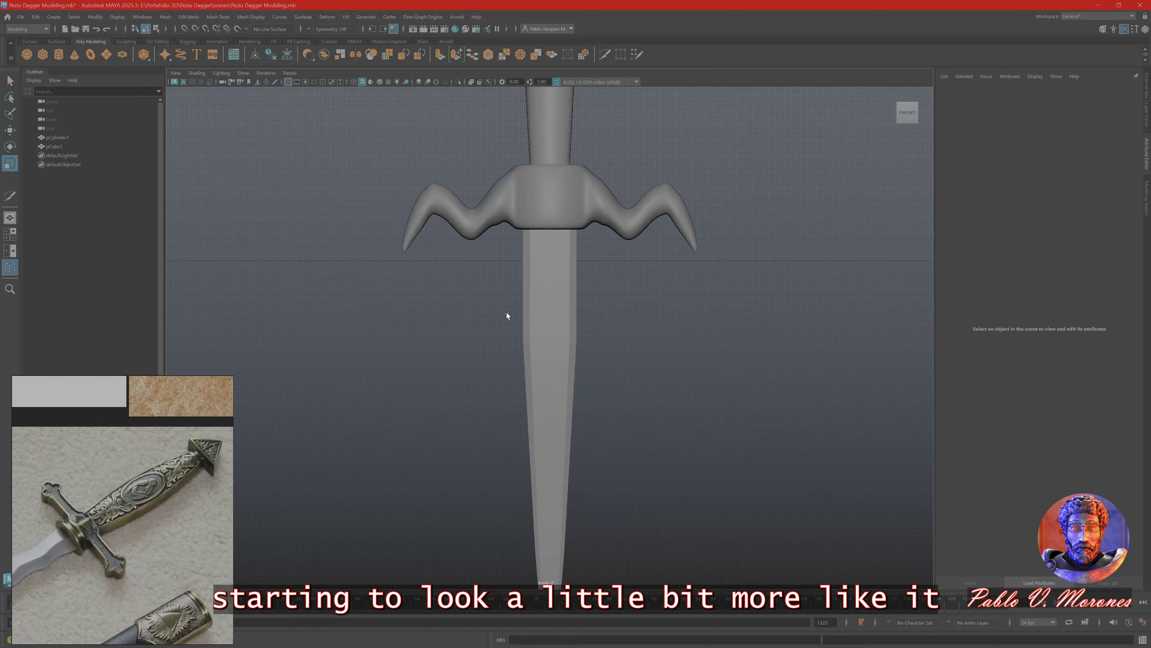
pyautogui.click(541, 144)
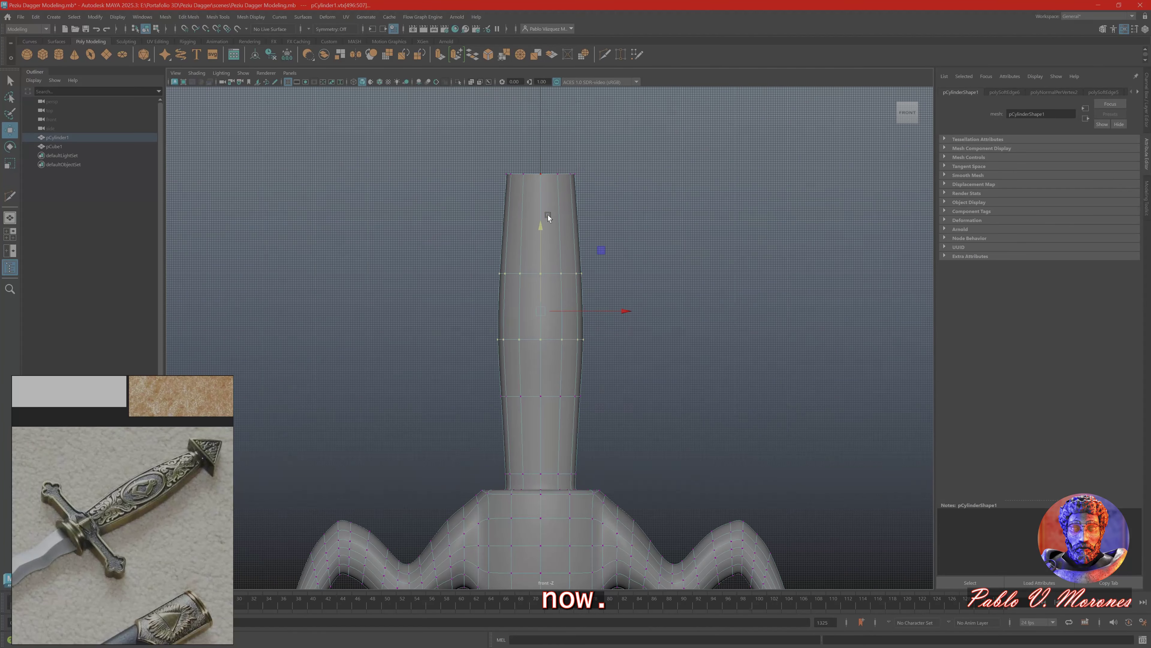
pyautogui.press('w')
pyautogui.scroll(3, 547, 259)
pyautogui.scroll(-5, 553, 141)
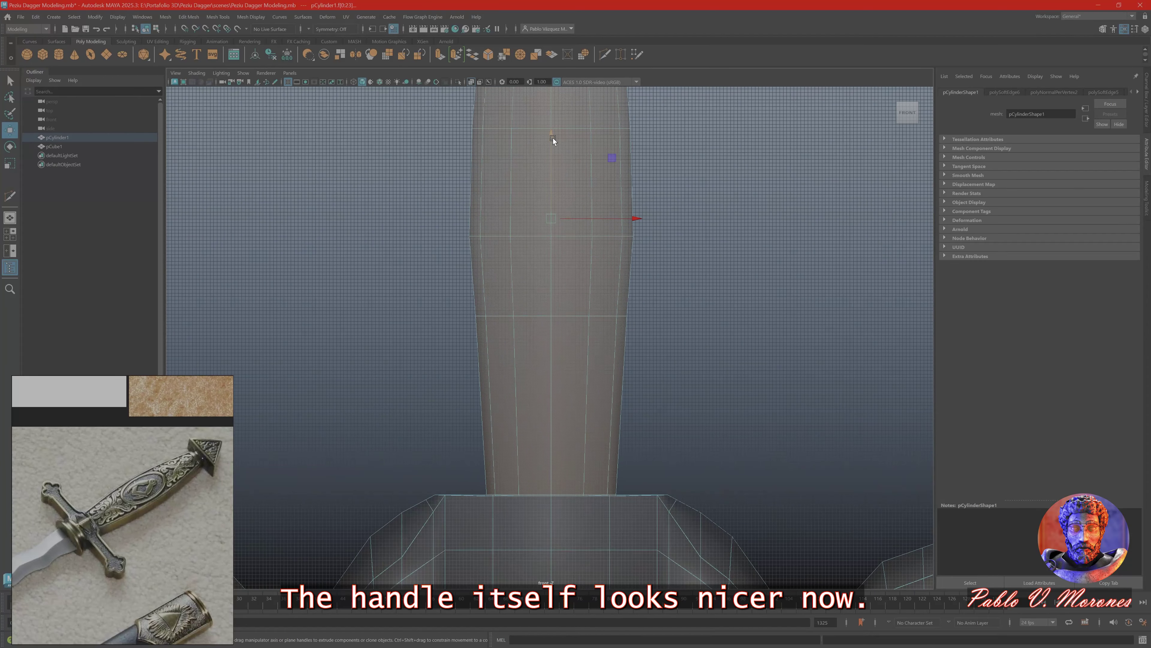
pyautogui.click(743, 245)
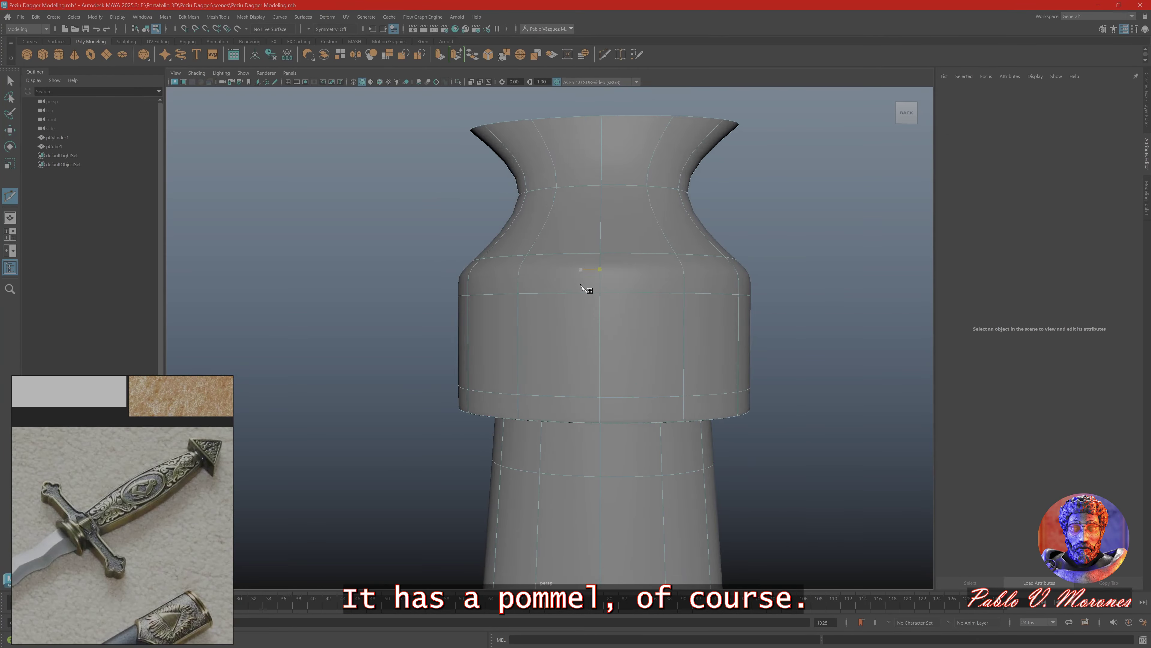
# Adjust the edges where the horns join the crossguard body and apply Edit Edge Flow with a value of 1
pyautogui.doubleClick(552, 217)
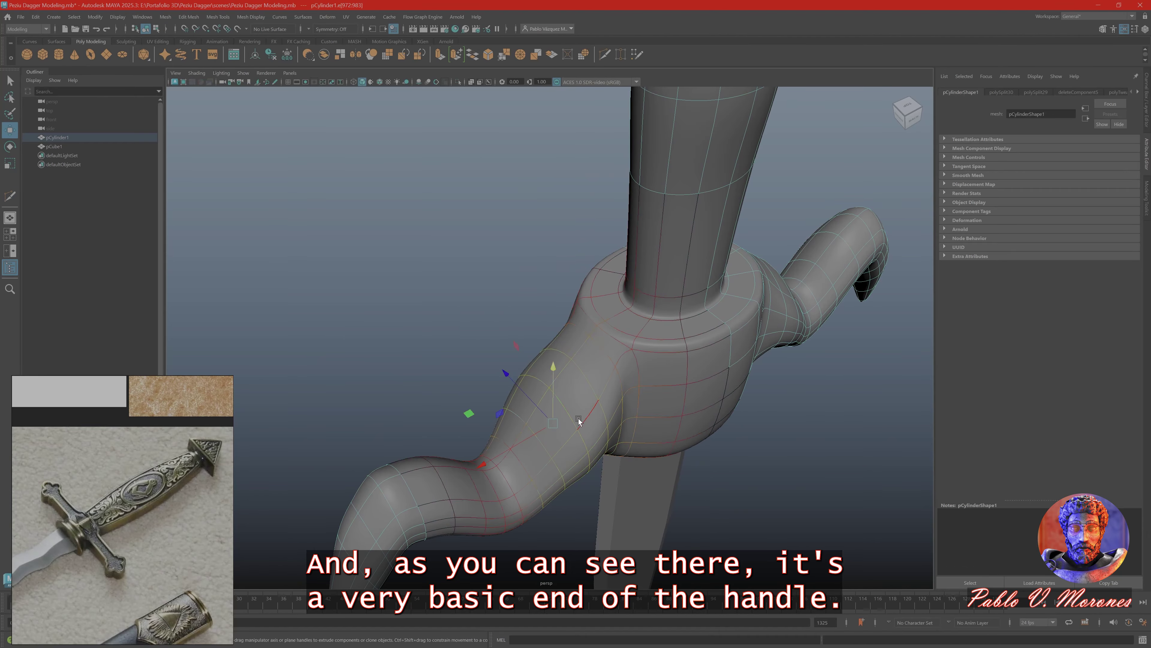
pyautogui.press('r')
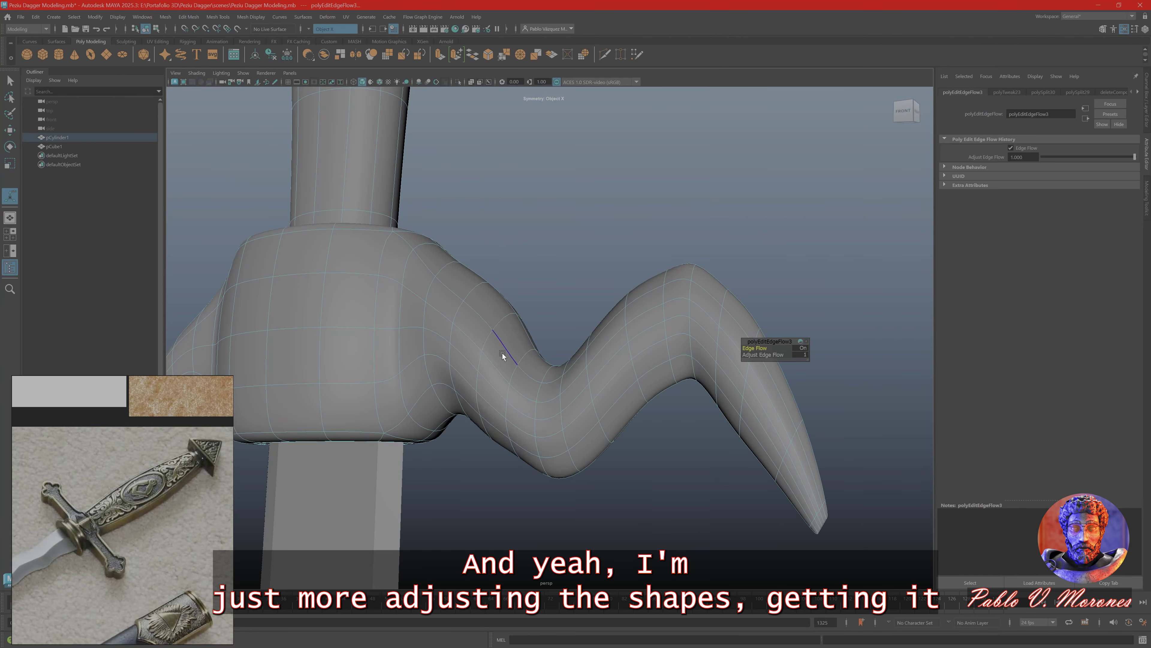
# Refine the crossguard's edge loops around the horn joints and lower rim, applying Edit Edge Flow and checking the smoothed shape
pyautogui.keyDown('alt'); pyautogui.moveTo(502, 352); pyautogui.dragTo(558, 268); pyautogui.keyUp('alt')
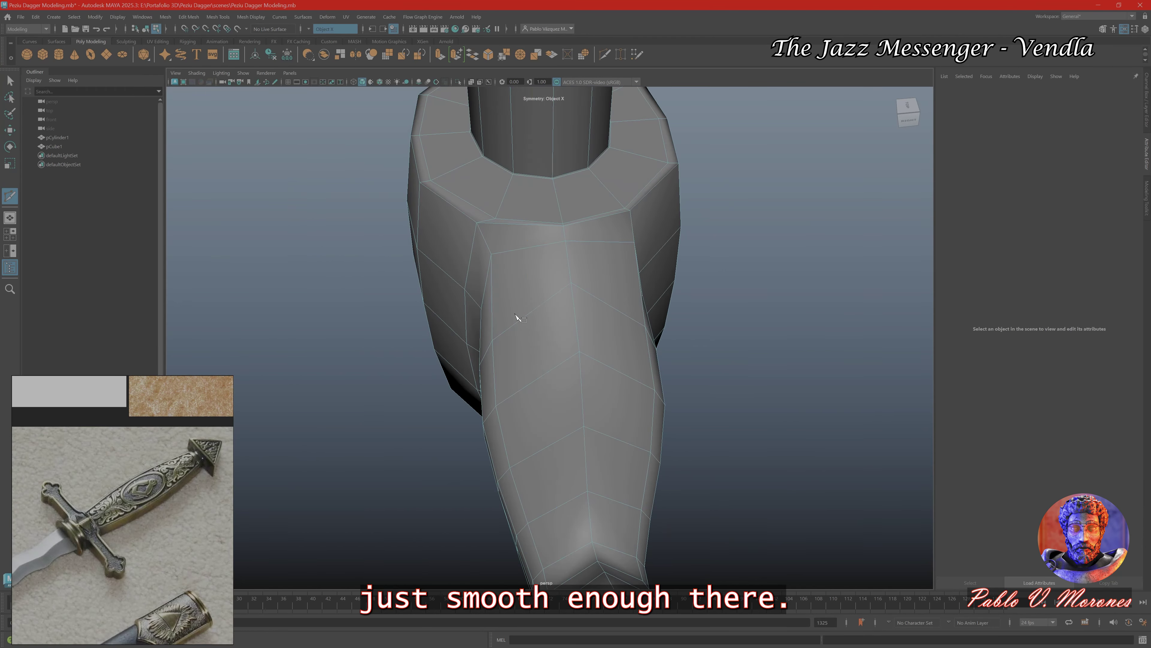
pyautogui.scroll(3, 512, 386)
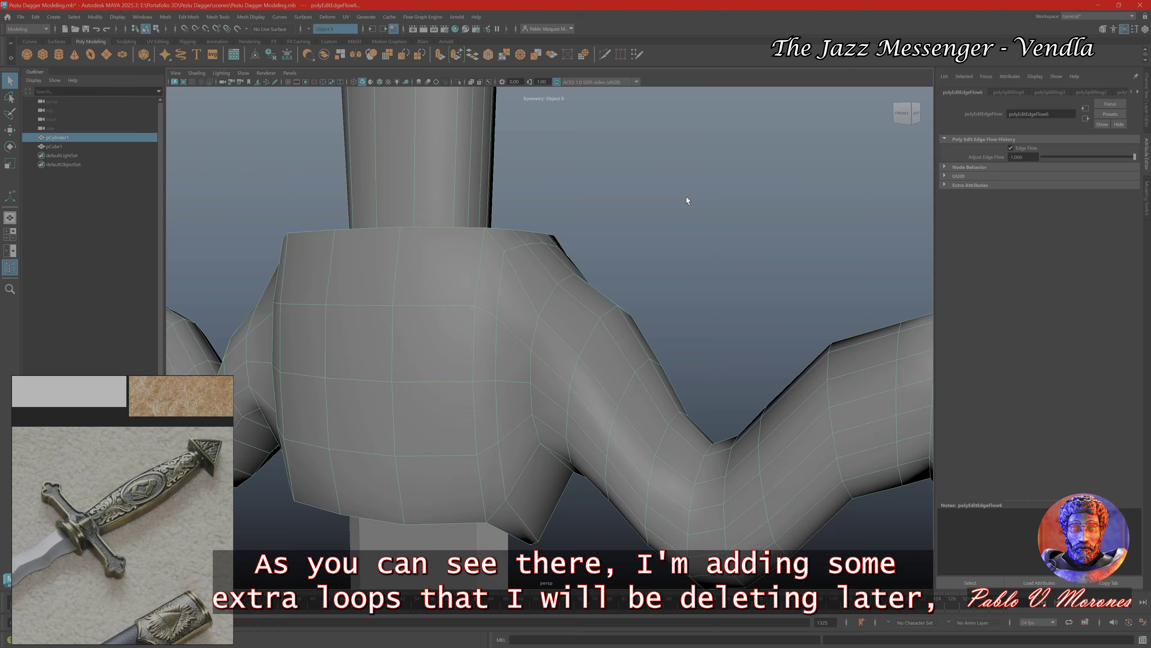
pyautogui.keyDown('alt'); pyautogui.moveTo(687, 200); pyautogui.dragTo(648, 270); pyautogui.keyUp('alt')
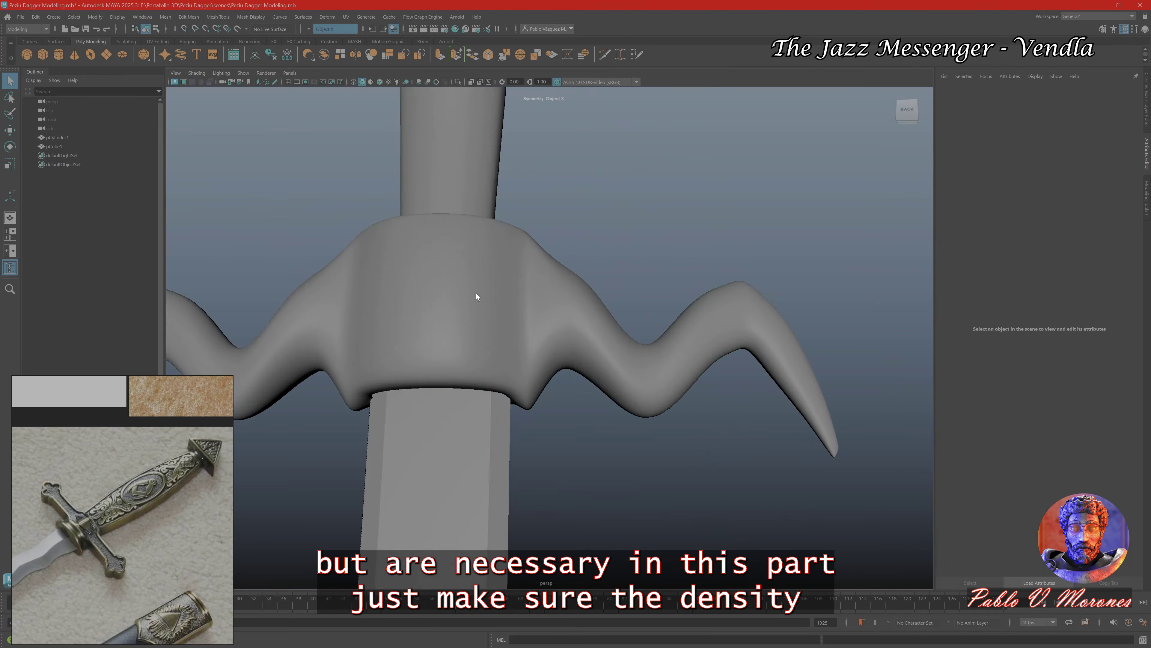
pyautogui.scroll(5, 571, 319)
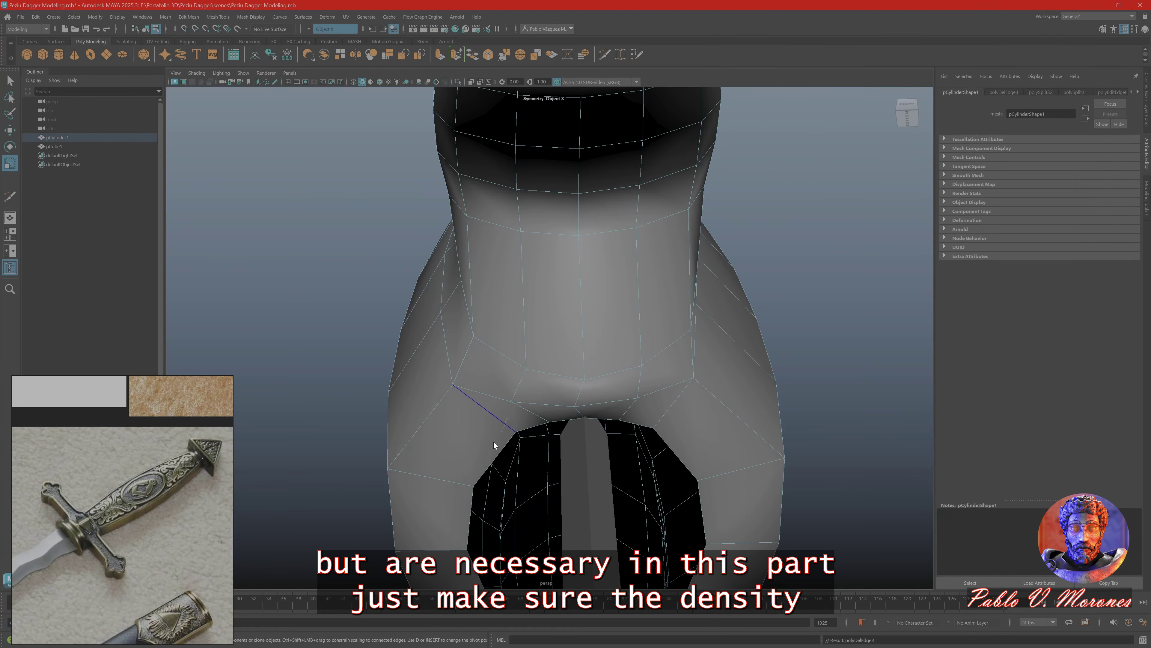
pyautogui.keyDown('alt'); pyautogui.moveTo(493, 442); pyautogui.dragTo(659, 335); pyautogui.keyUp('alt')
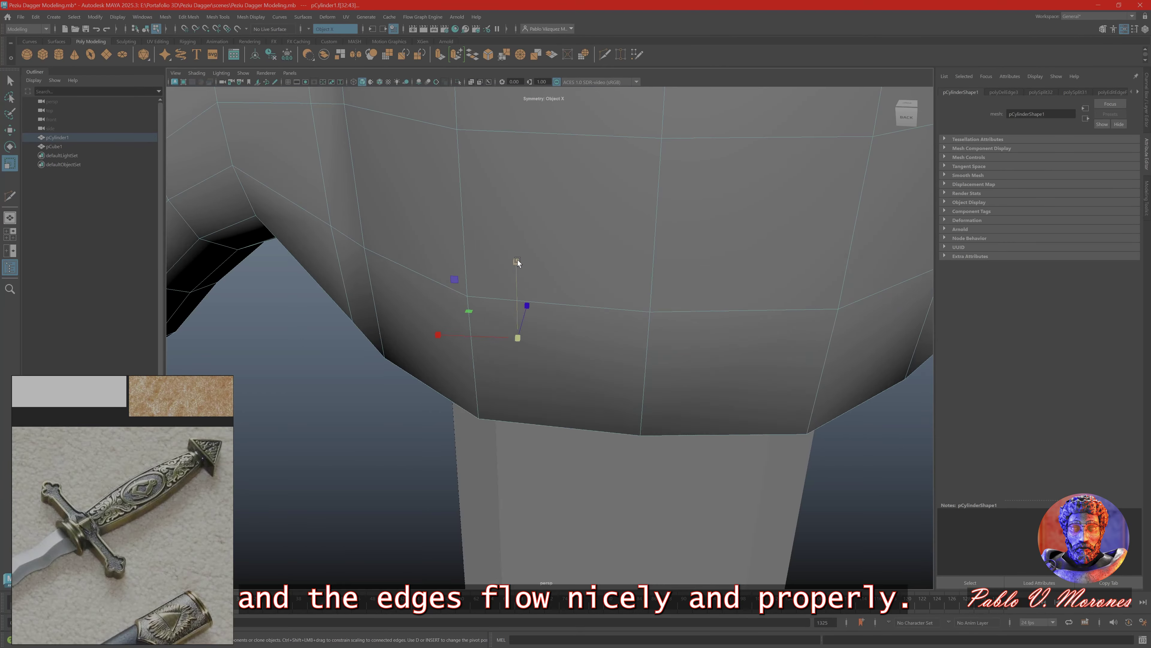
pyautogui.keyDown('alt'); pyautogui.moveTo(517, 259); pyautogui.dragTo(626, 372); pyautogui.keyUp('alt')
pyautogui.press('3')
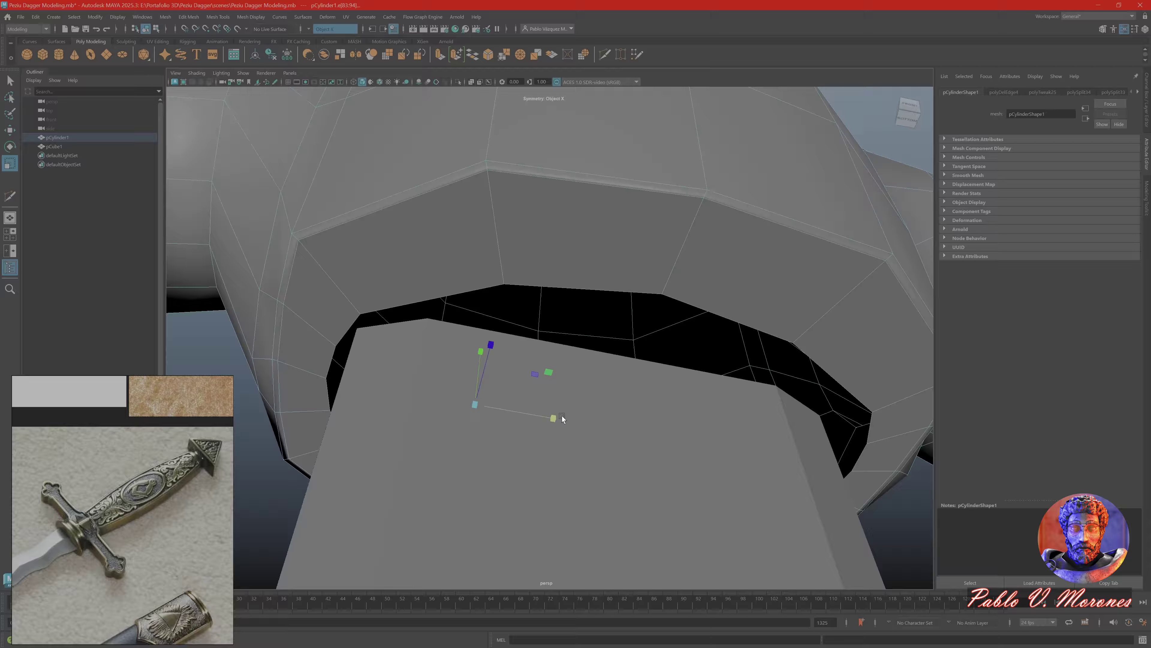
# Extrude the guard's bottom opening down around the blade and cut edge loops where the handle meets the guard's top
pyautogui.keyDown('alt'); pyautogui.moveTo(562, 416); pyautogui.dragTo(614, 371); pyautogui.keyUp('alt')
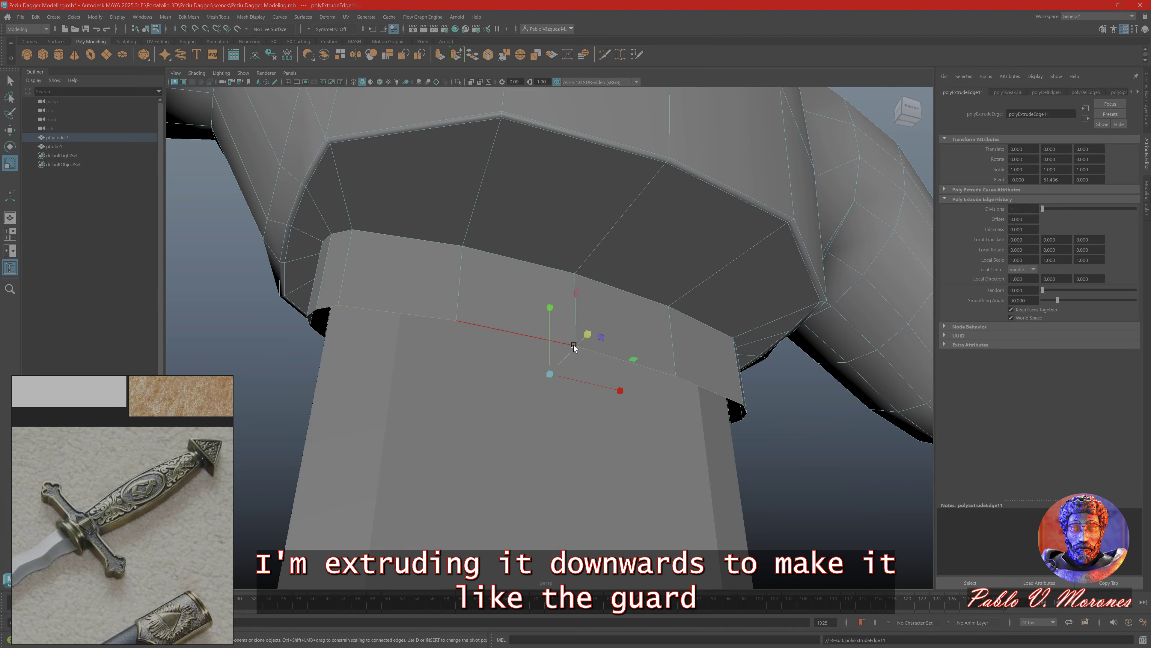
pyautogui.keyDown('alt'); pyautogui.moveTo(574, 345); pyautogui.dragTo(643, 364); pyautogui.keyUp('alt')
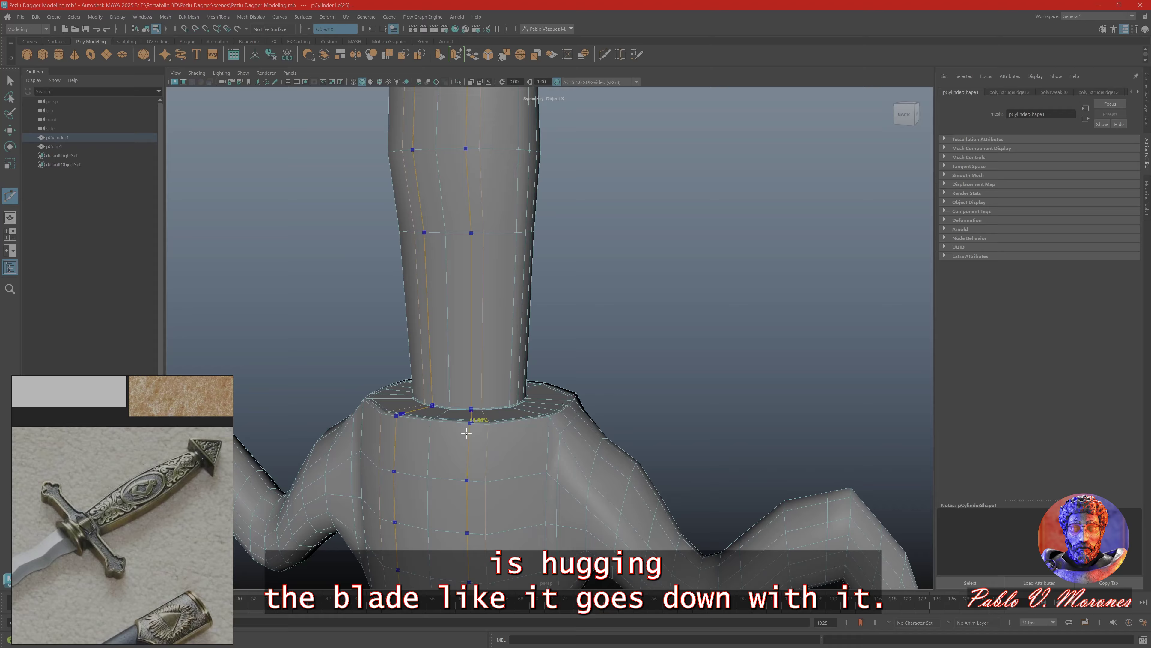
pyautogui.keyDown('alt'); pyautogui.moveTo(467, 433); pyautogui.dragTo(624, 550, button='right'); pyautogui.keyUp('alt')
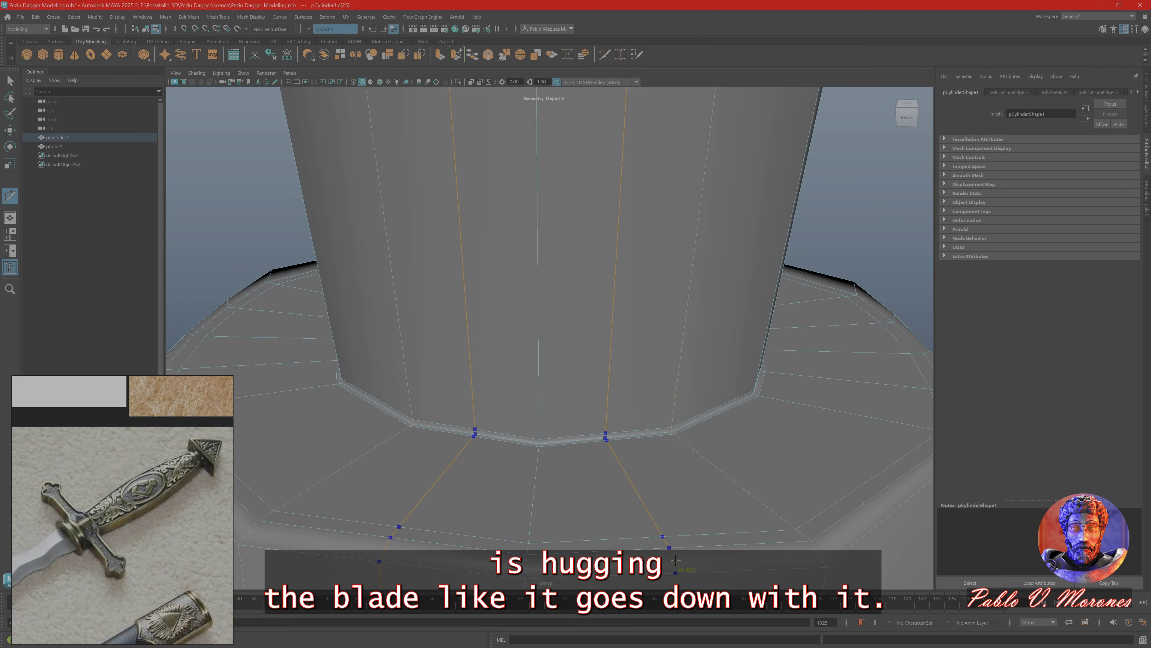
pyautogui.click(215, 17)
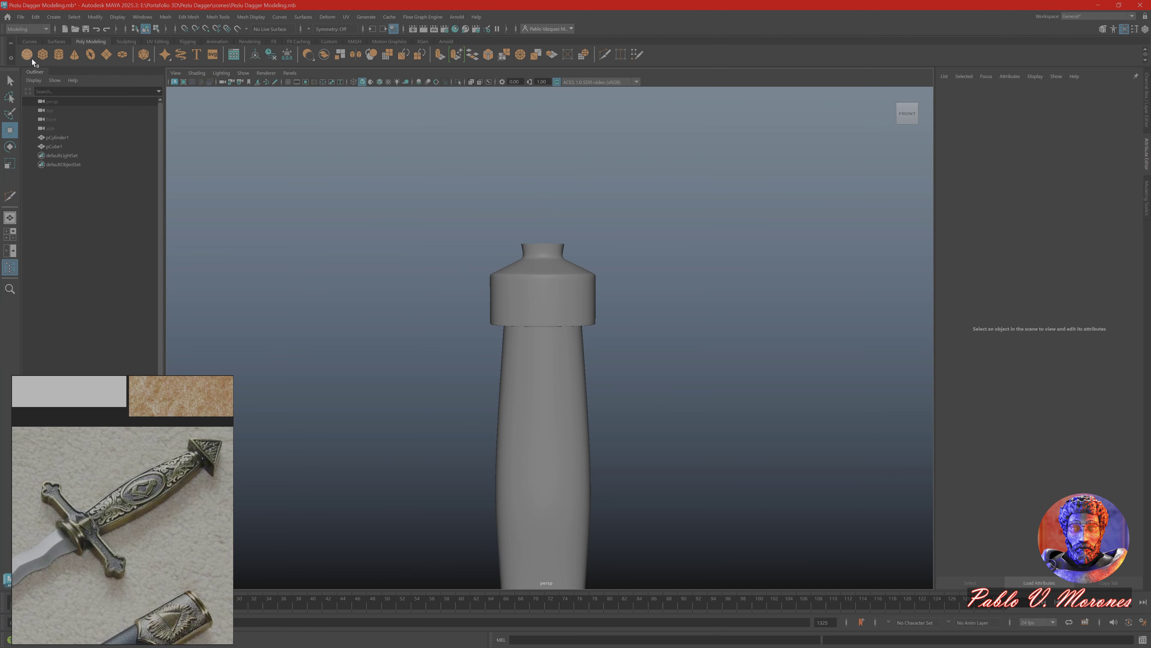
# Try to form a moon from a cube smoothed with 1 division by deleting a corner section of its faces
pyautogui.click(42, 55)
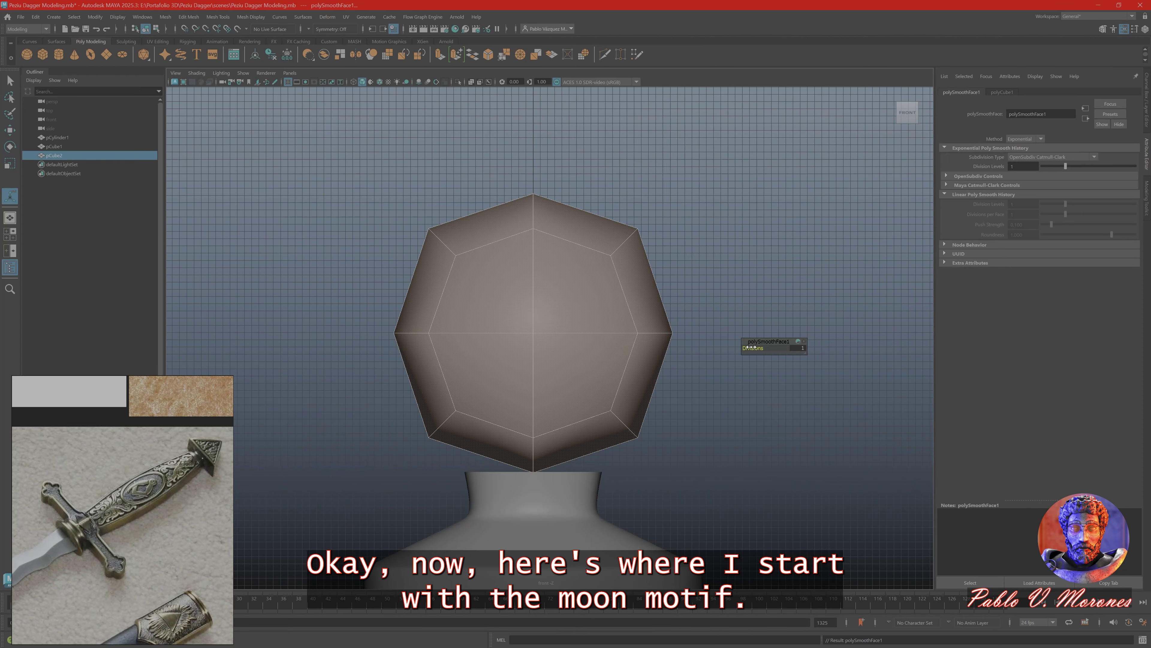
pyautogui.moveTo(356, 180); pyautogui.dragTo(498, 307)
pyautogui.press('Delete')
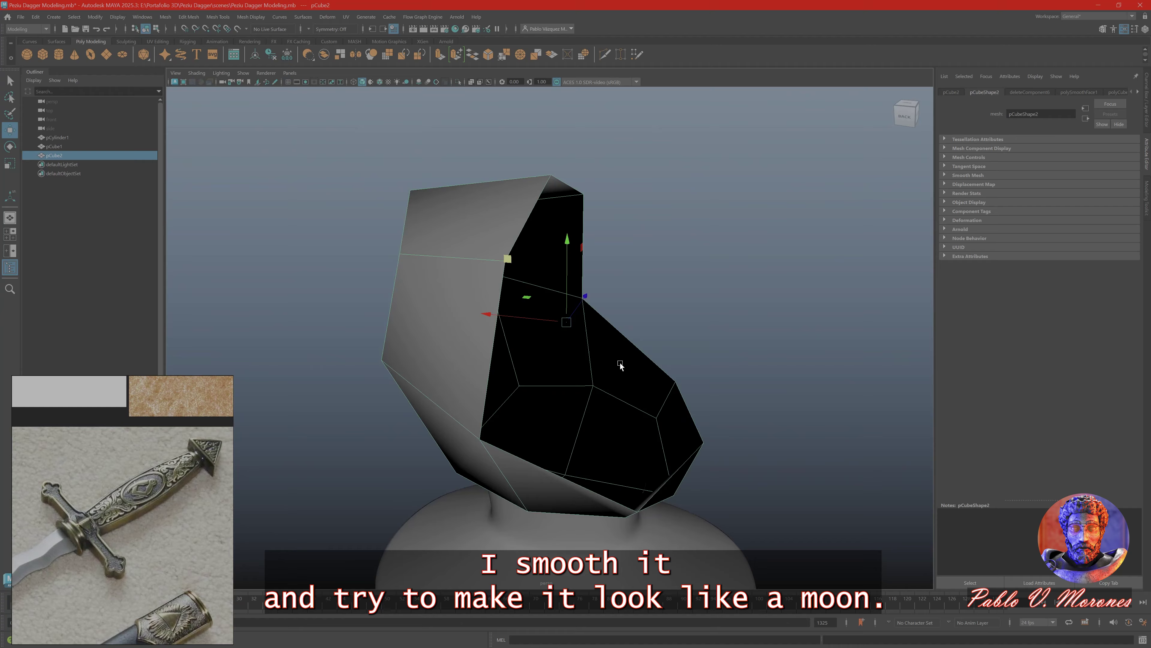
pyautogui.click(604, 323)
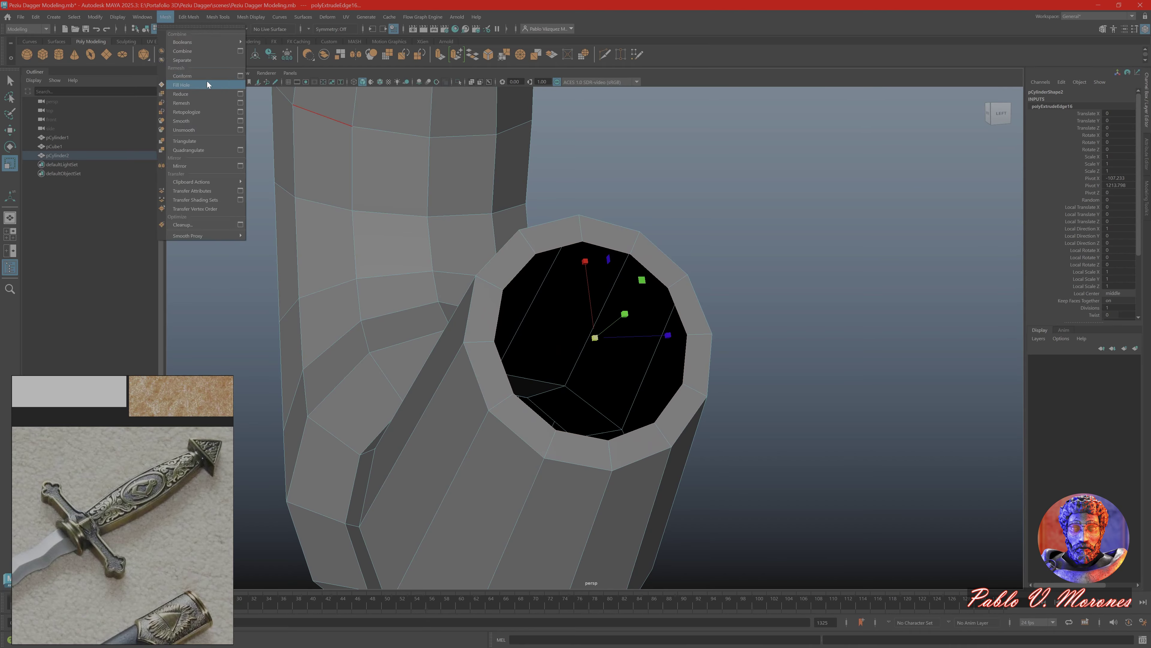
# Fill the open end of the crescent-shaped cylinder and cut edges across the cap
pyautogui.click(207, 84)
pyautogui.click(583, 241)
pyautogui.click(608, 440)
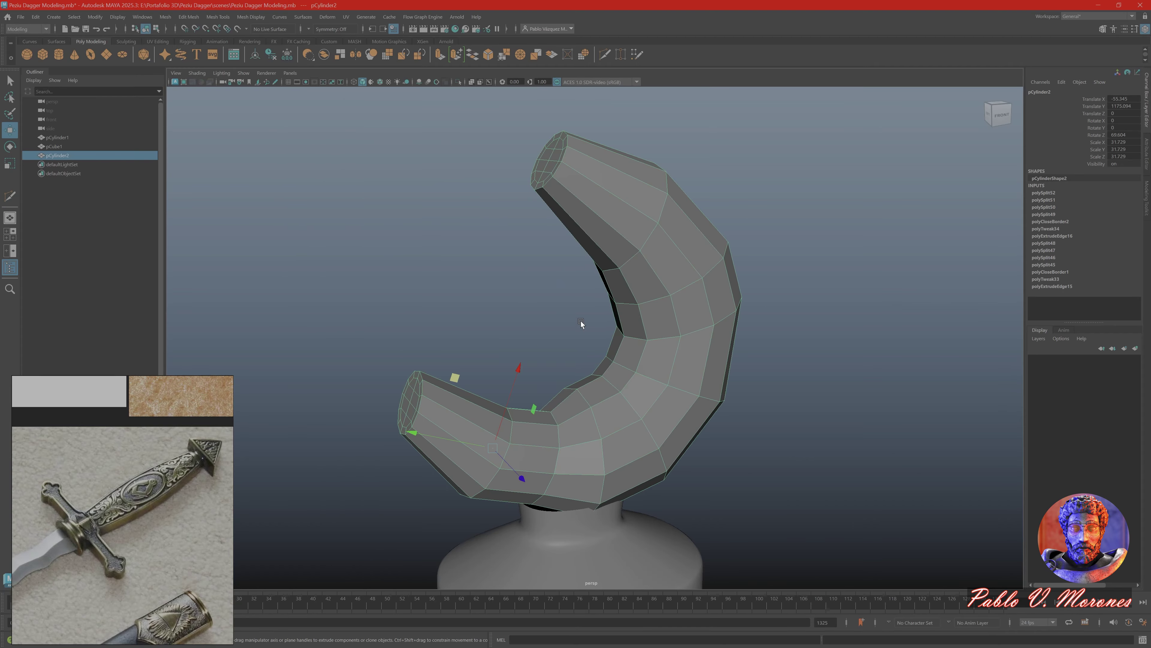
pyautogui.keyDown('alt'); pyautogui.moveTo(581, 320); pyautogui.dragTo(557, 232); pyautogui.keyUp('alt')
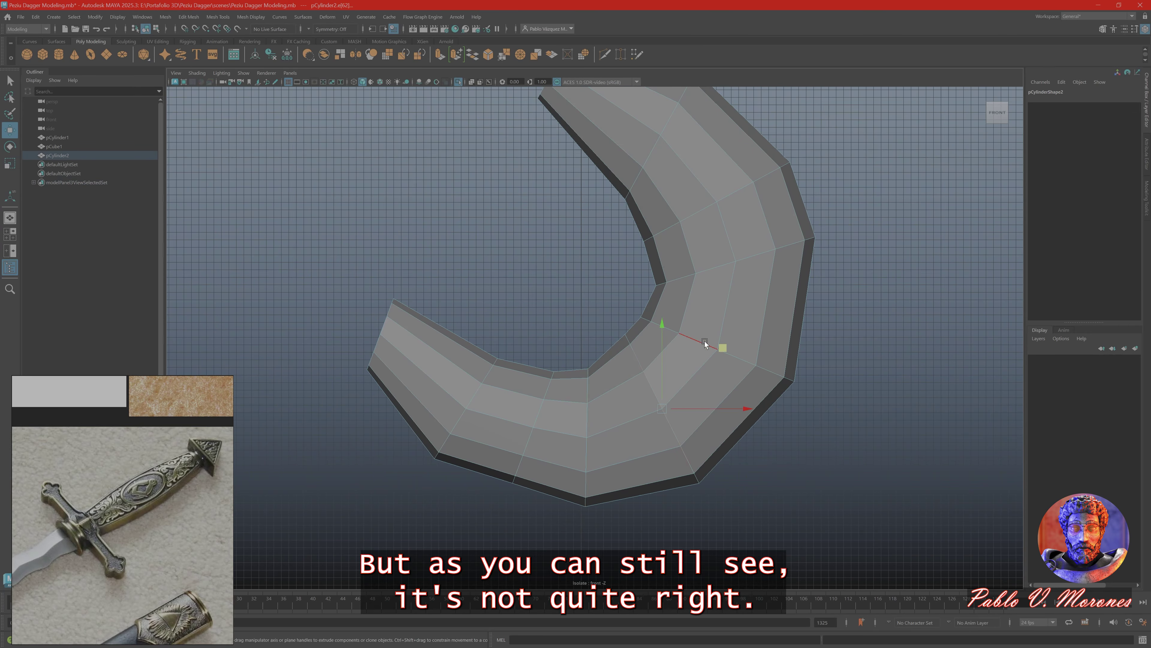
# Move, rotate and scale the crescent's edge loops in the front view to give it a rounder curve
pyautogui.moveTo(723, 348); pyautogui.dragTo(712, 361)
pyautogui.press('r')
pyautogui.moveTo(651, 421); pyautogui.dragTo(642, 421)
pyautogui.keyDown('alt'); pyautogui.moveTo(651, 138); pyautogui.dragTo(640, 265, button='middle'); pyautogui.keyUp('alt')
pyautogui.doubleClick(643, 272)
pyautogui.press('w')
pyautogui.moveTo(710, 202); pyautogui.dragTo(683, 169)
pyautogui.keyDown('alt'); pyautogui.moveTo(764, 274); pyautogui.dragTo(707, 269, button='middle'); pyautogui.keyUp('alt')
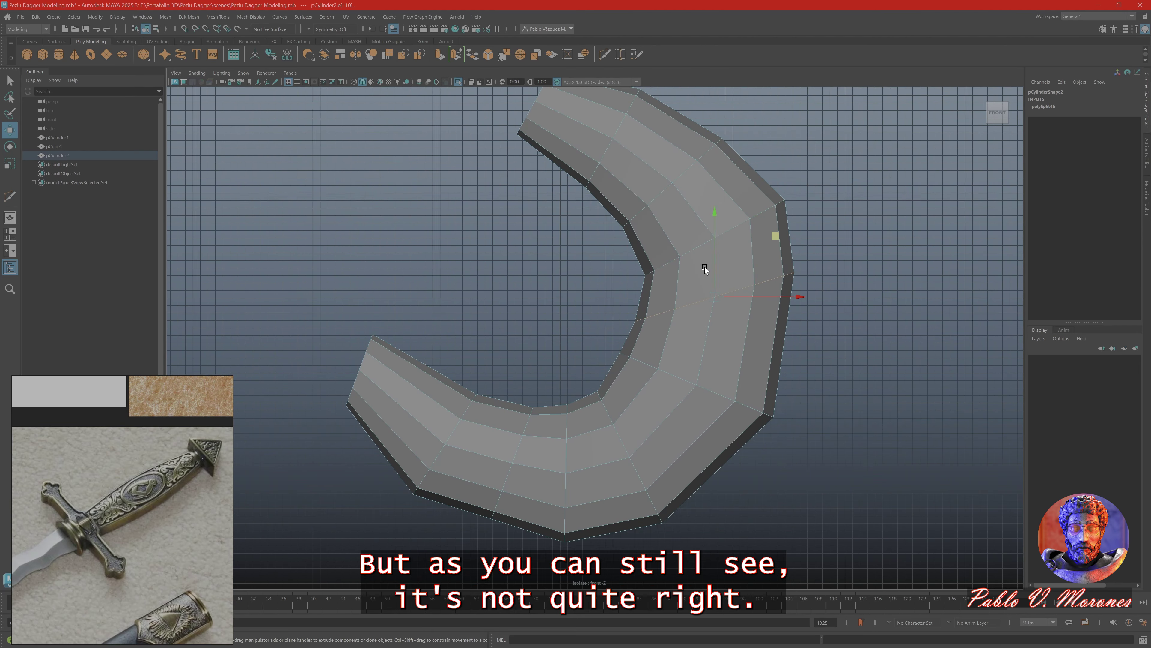
pyautogui.doubleClick(707, 270)
pyautogui.press('w')
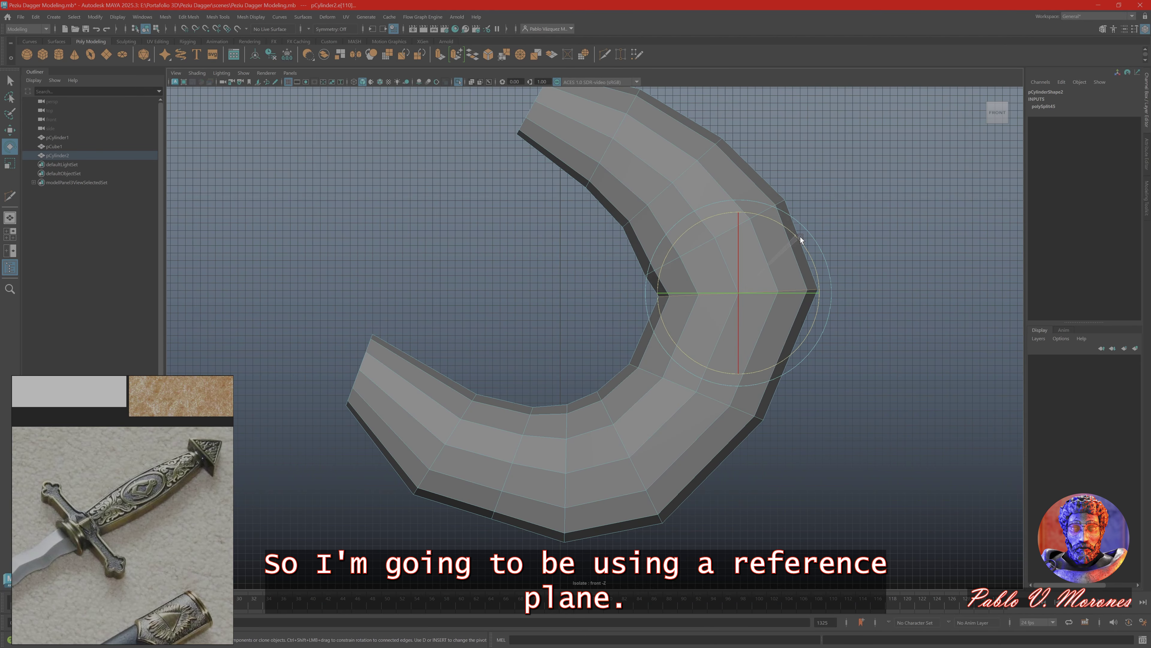
pyautogui.scroll(-3, 613, 361)
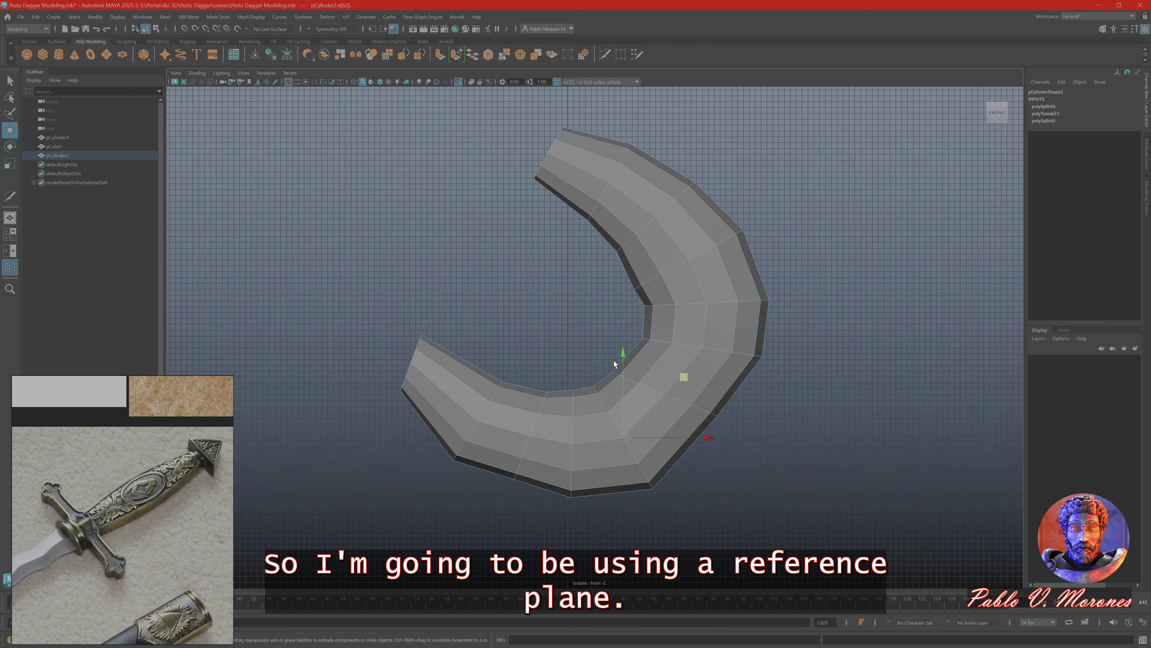
# Bring a crescent reference image into the front view, and mirror and reshape the moon's edge loops to follow it
pyautogui.press('F8')
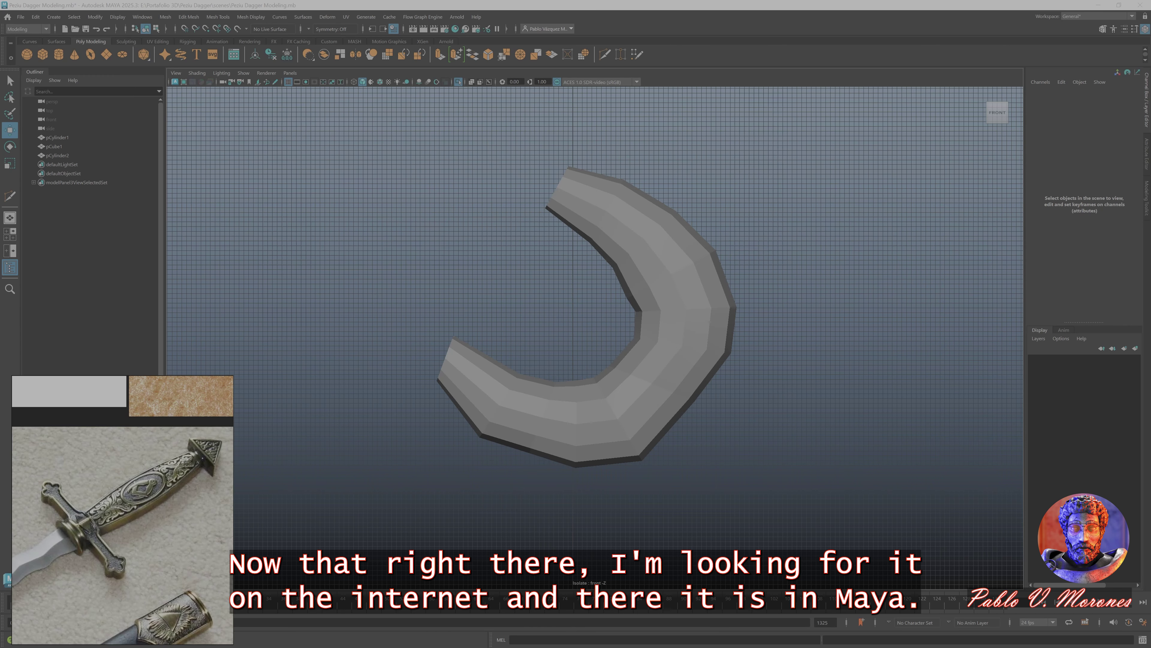
pyautogui.click(9, 251)
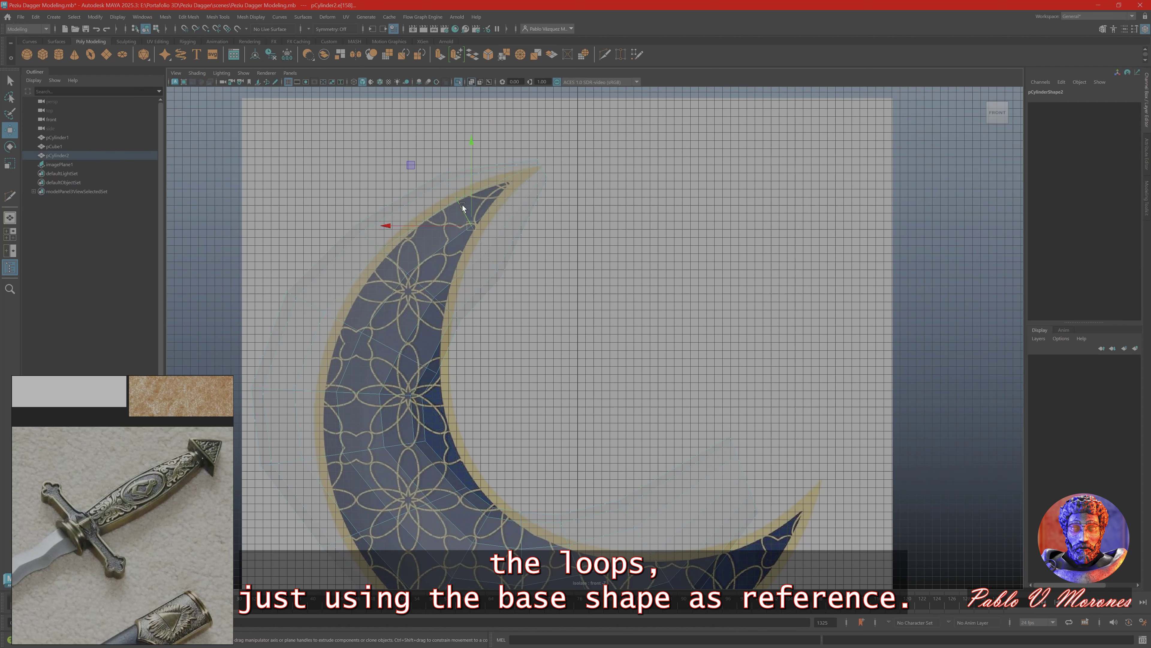
pyautogui.scroll(2, 446, 206)
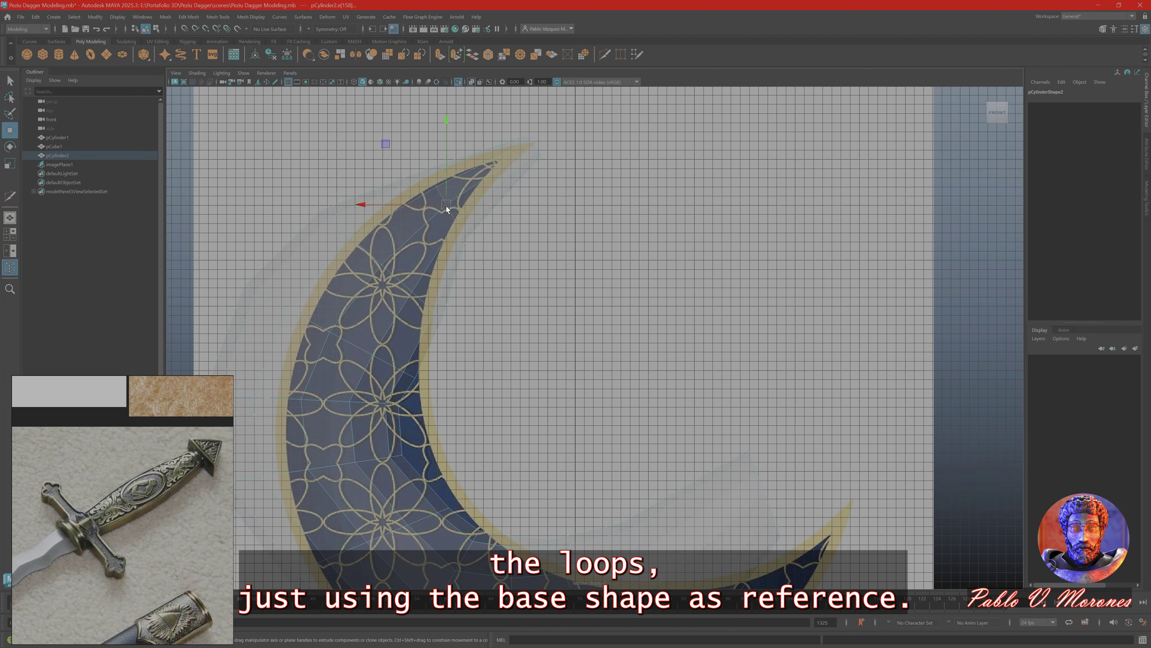
pyautogui.press('r')
pyautogui.doubleClick(438, 202)
pyautogui.press('e')
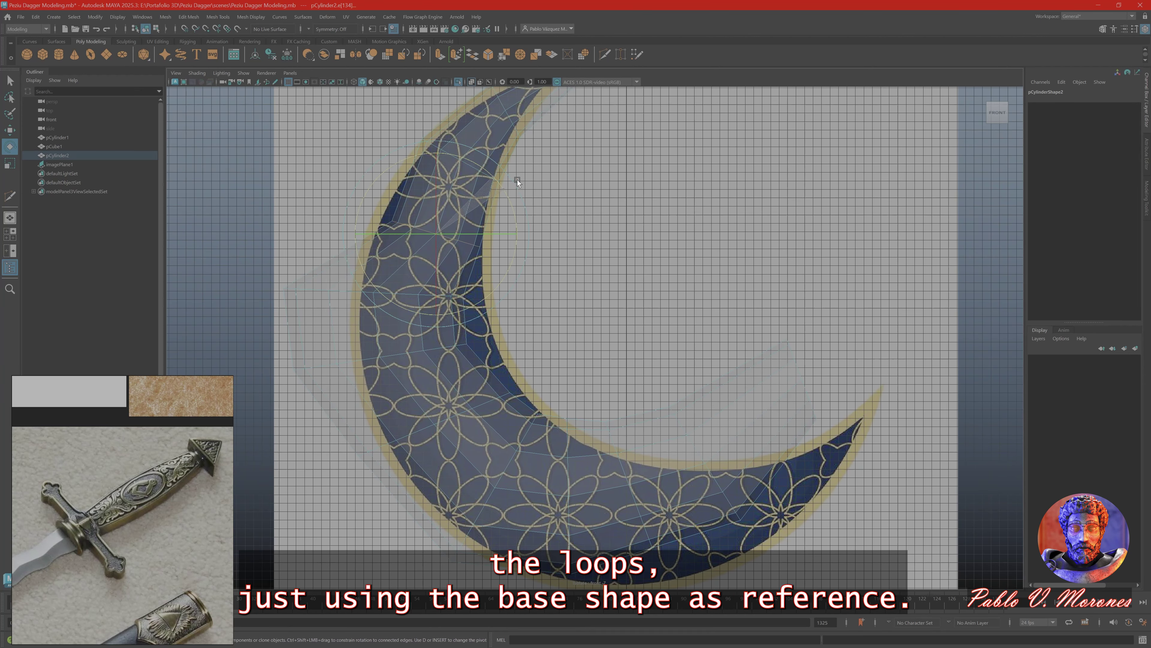
pyautogui.press('r')
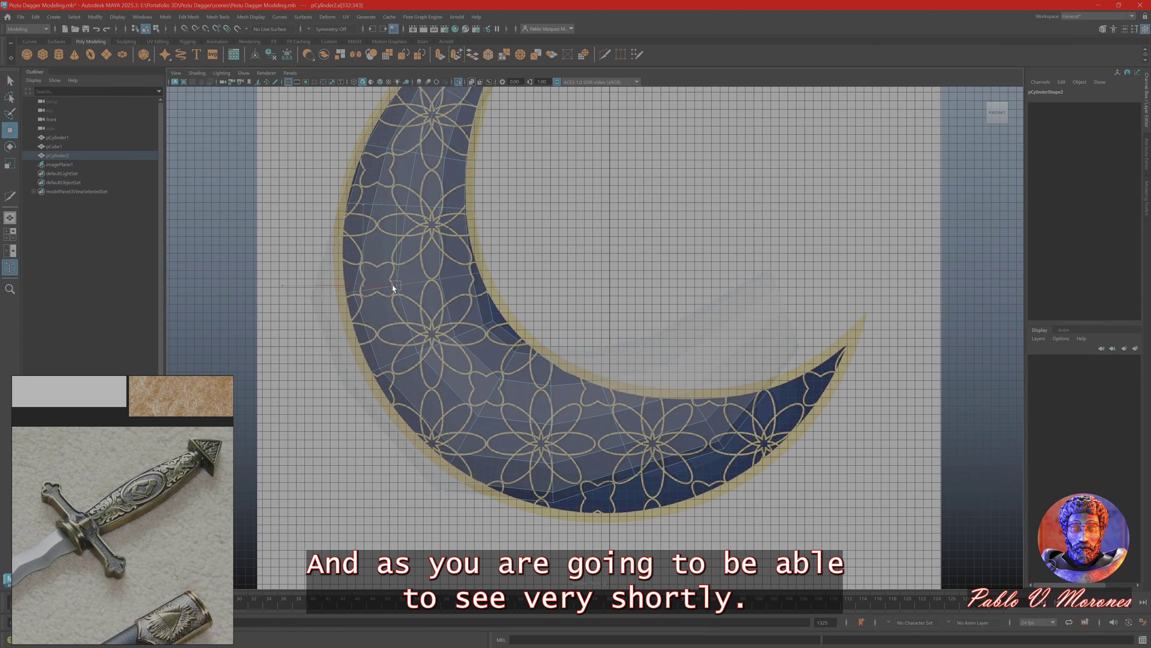
pyautogui.press('e')
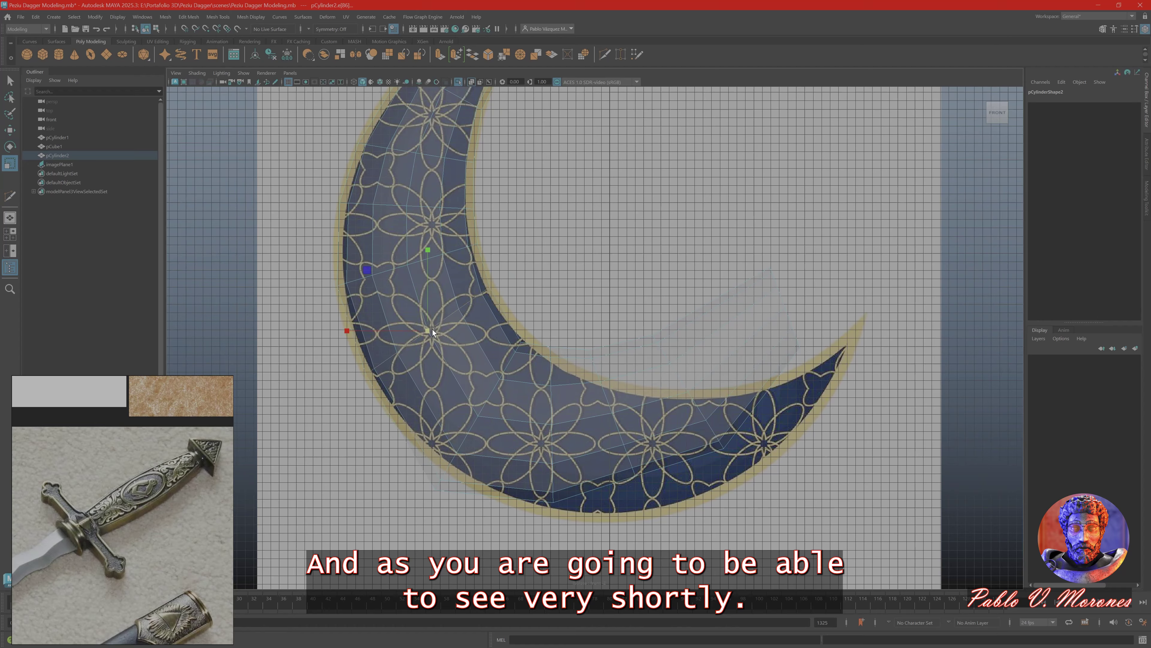
pyautogui.click(474, 387)
pyautogui.press('w')
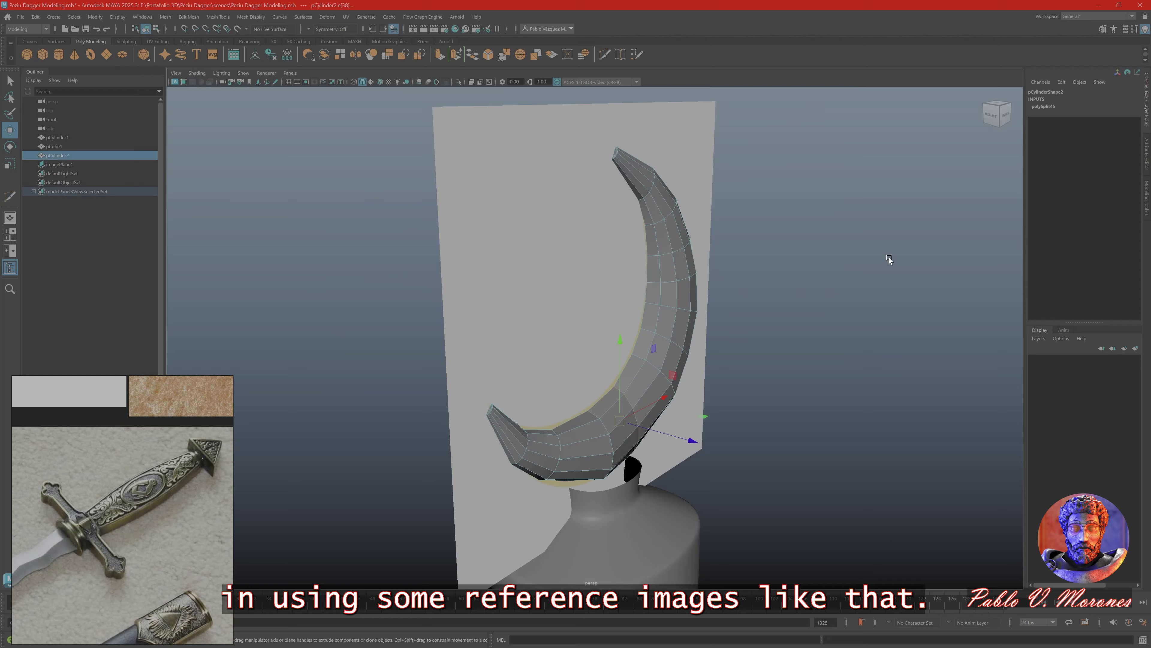
# Hide the crescent reference image and soften the moon's edges
pyautogui.keyDown('alt'); pyautogui.moveTo(889, 258); pyautogui.dragTo(535, 165); pyautogui.keyUp('alt')
pyautogui.press('r')
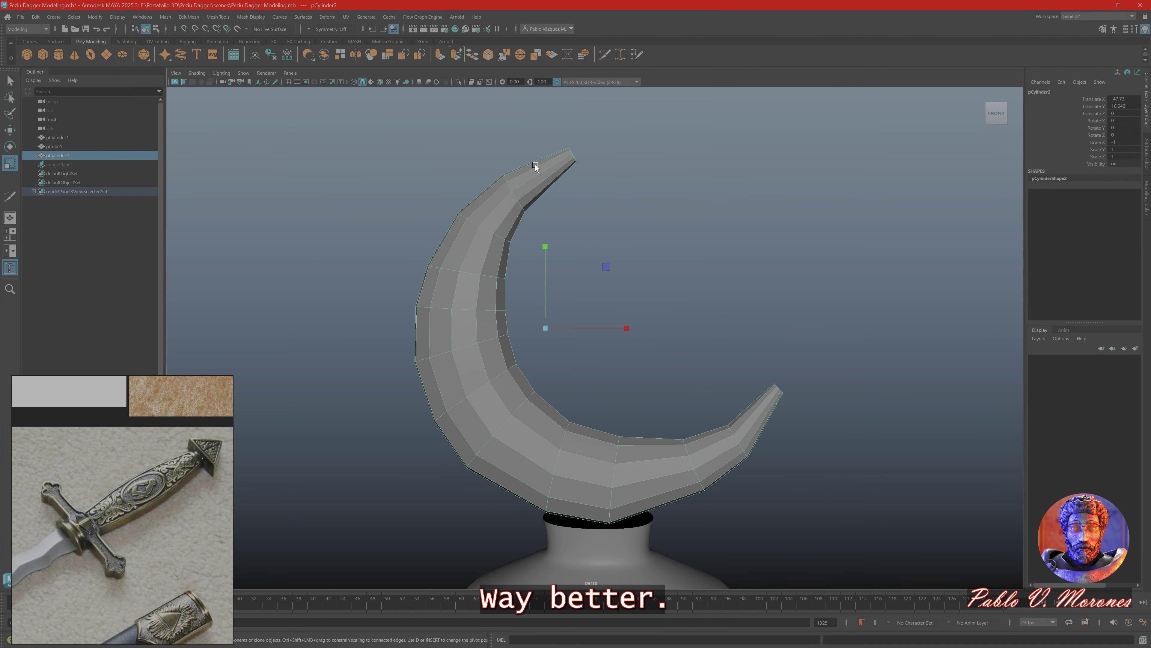
pyautogui.click(250, 17)
pyautogui.click(37, 249)
pyautogui.click(57, 137)
pyautogui.keyDown('ctrl'); pyautogui.click(57, 155); pyautogui.keyUp('ctrl')
pyautogui.press('f')
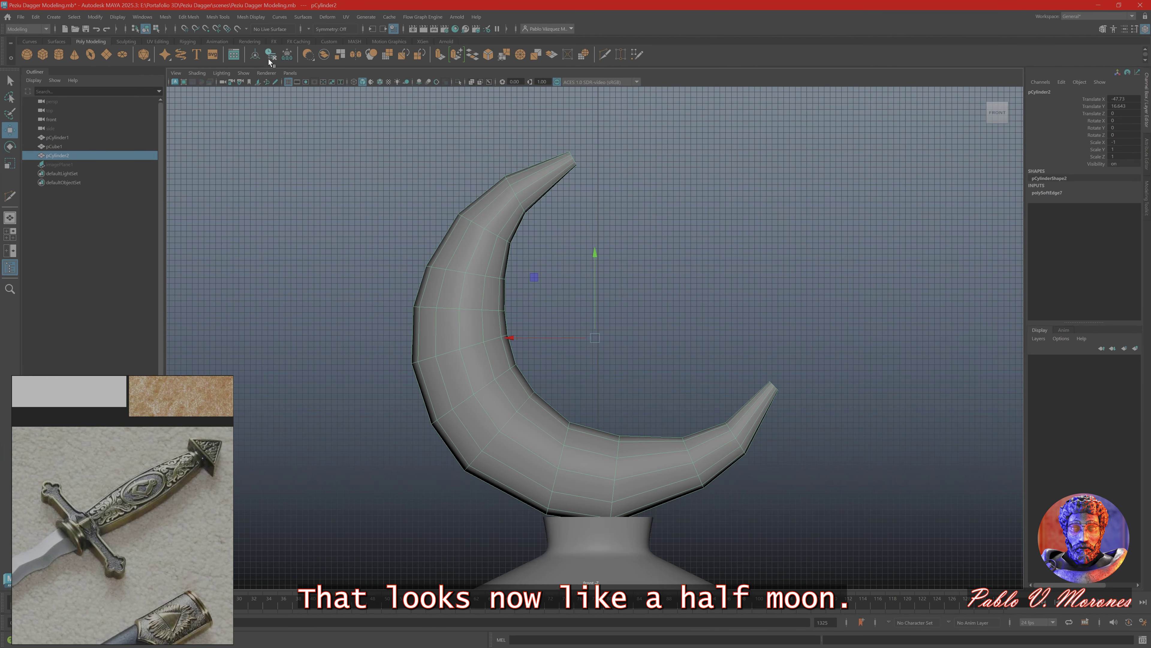
# Scale the moon uniformly to 0.684 and place it centred above the pommel's neck
pyautogui.press('w')
pyautogui.scroll(-5, 612, 345)
pyautogui.scroll(2, 659, 162)
pyautogui.click(522, 279)
pyautogui.press('r')
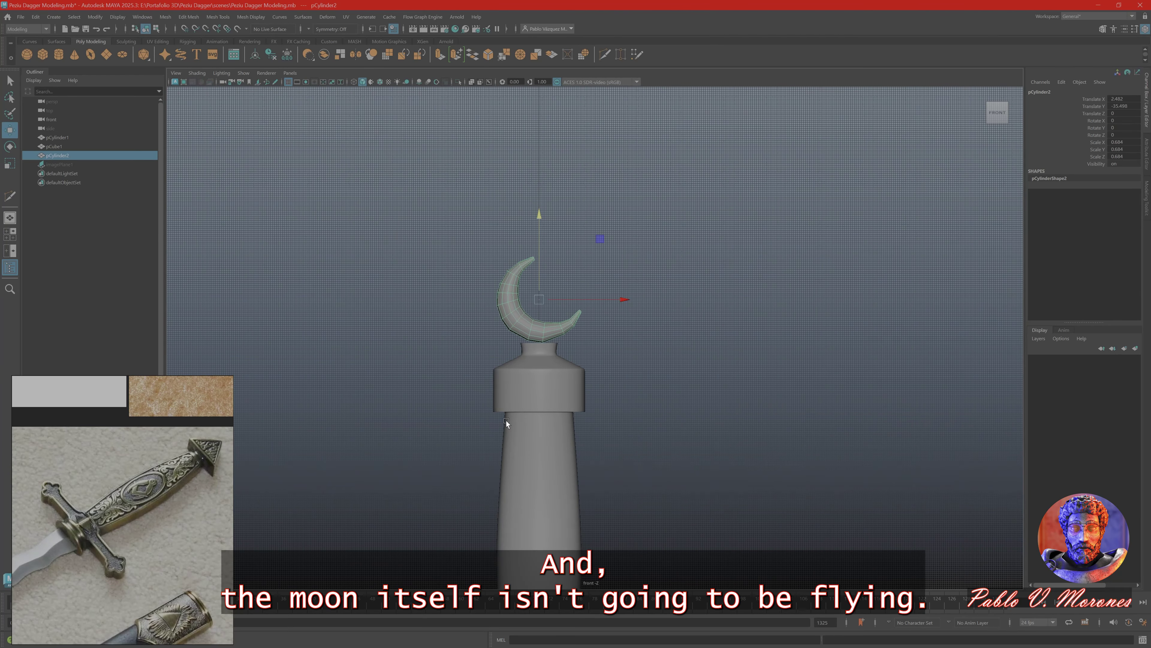
# Extrude the neck's top edge loop outward and upward into a wide backdrop behind the moon
pyautogui.click(507, 420)
pyautogui.scroll(8, 510, 351)
pyautogui.press('r')
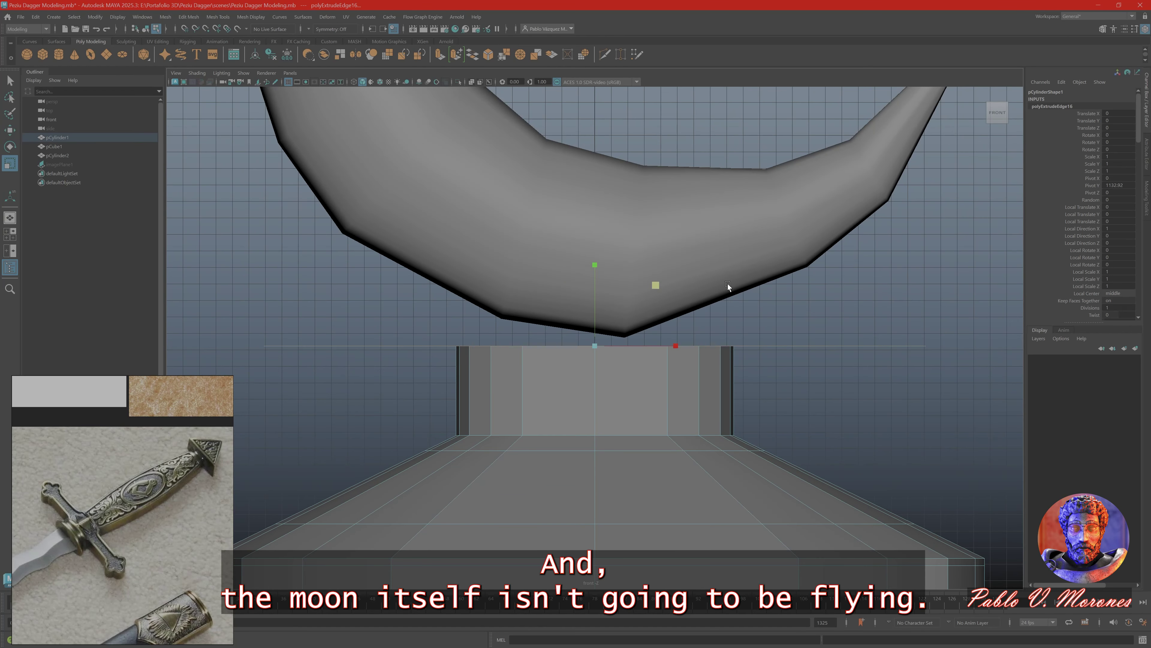
pyautogui.scroll(-5, 727, 283)
pyautogui.press('w')
pyautogui.keyDown('shift'); pyautogui.moveTo(622, 366); pyautogui.dragTo(656, 87); pyautogui.keyUp('shift')
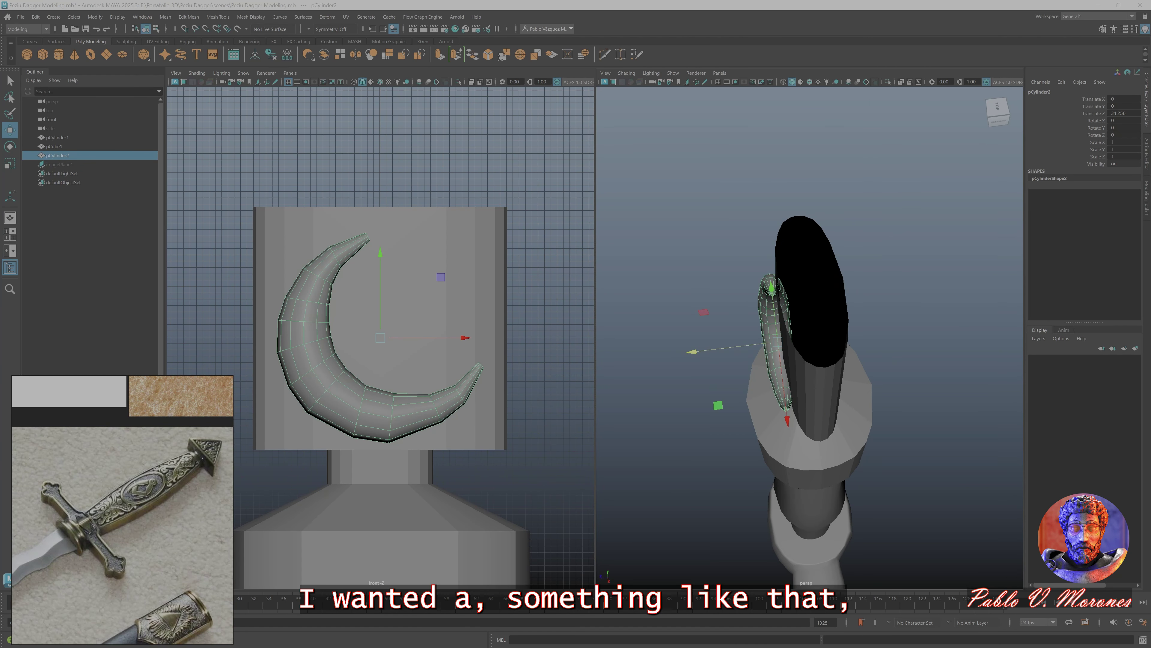
# Adjust the side and top edges of the oval backdrop behind the moon and smooth them with Edit Edge Flow
pyautogui.press('space')
pyautogui.keyDown('alt'); pyautogui.moveTo(680, 317); pyautogui.dragTo(589, 295); pyautogui.keyUp('alt')
pyautogui.click(471, 273)
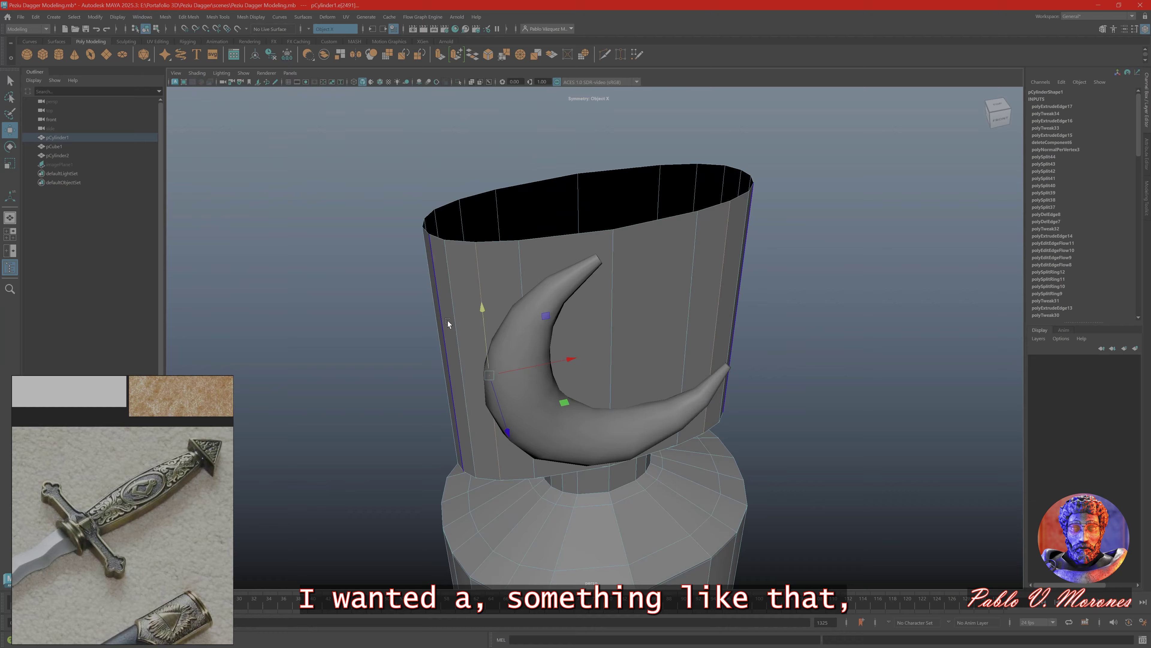
pyautogui.keyDown('alt'); pyautogui.moveTo(467, 281); pyautogui.dragTo(515, 400); pyautogui.keyUp('alt')
pyautogui.click(515, 399)
pyautogui.press('r')
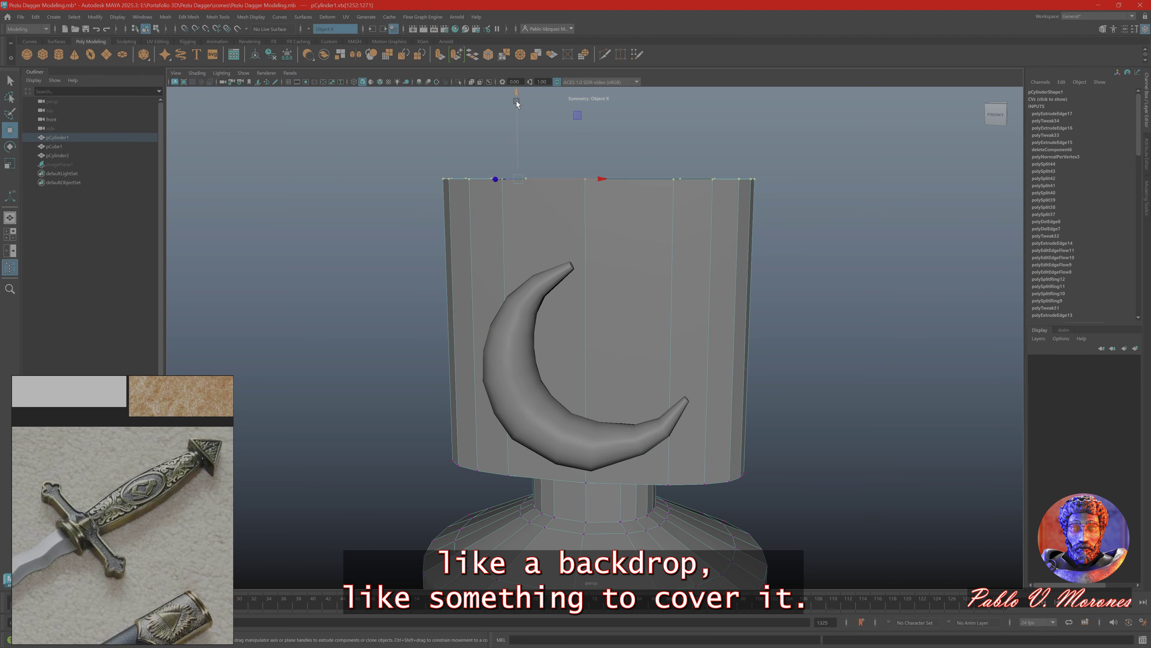
pyautogui.keyDown('alt'); pyautogui.moveTo(513, 108); pyautogui.dragTo(584, 255); pyautogui.keyUp('alt')
pyautogui.keyDown('shift'); pyautogui.click(703, 311); pyautogui.keyUp('shift')
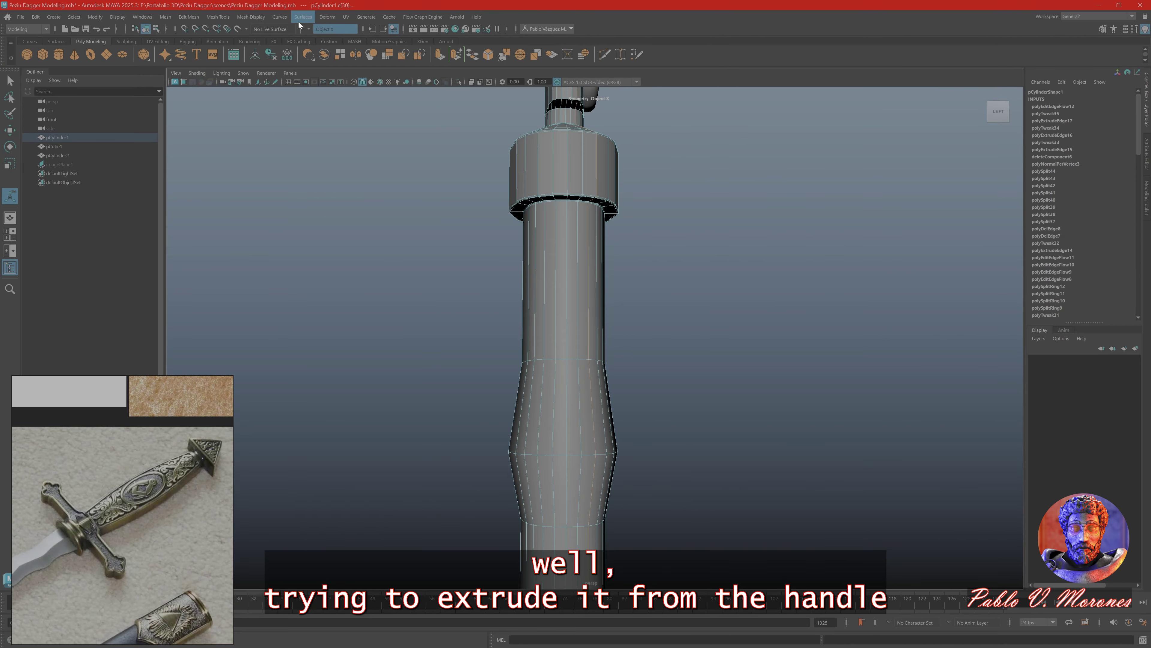
# Delete surplus edge loops on the crossguard body and apply Edit Edge Flow with a value of 1, using object Z symmetry
pyautogui.keyDown('alt'); pyautogui.moveTo(578, 97); pyautogui.dragTo(594, 375); pyautogui.keyUp('alt')
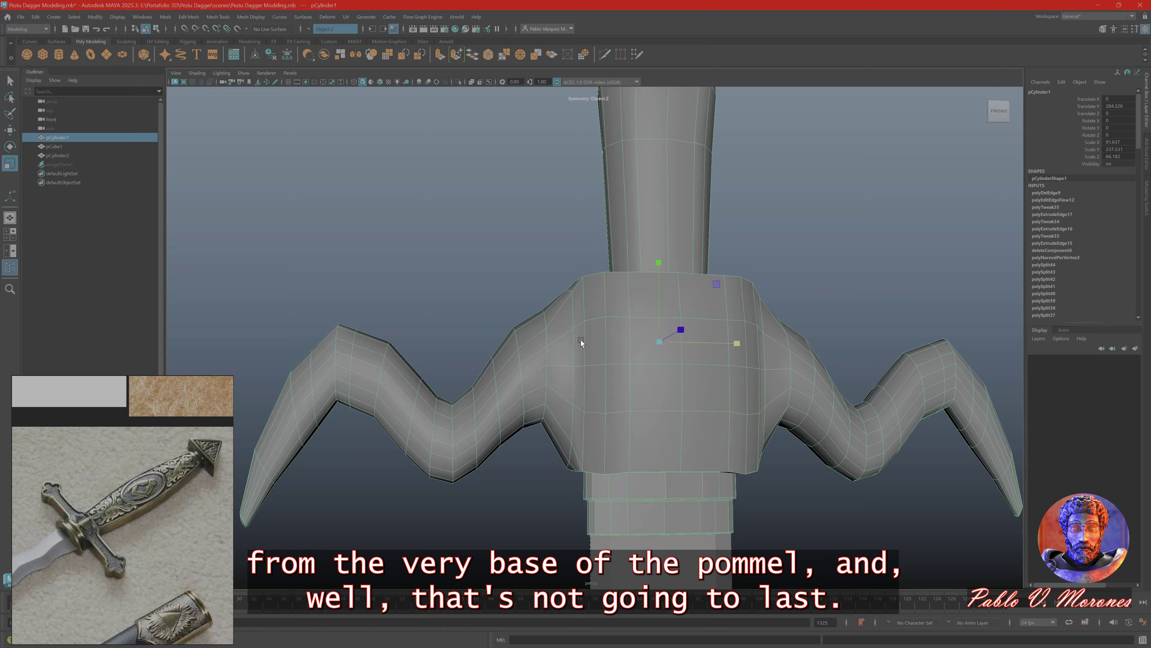
pyautogui.moveTo(581, 339)
pyautogui.keyDown('alt'); pyautogui.mouseDown()
pyautogui.moveTo(560, 374)
pyautogui.moveTo(632, 363)
pyautogui.moveTo(594, 357)
pyautogui.mouseUp(); pyautogui.keyUp('alt')
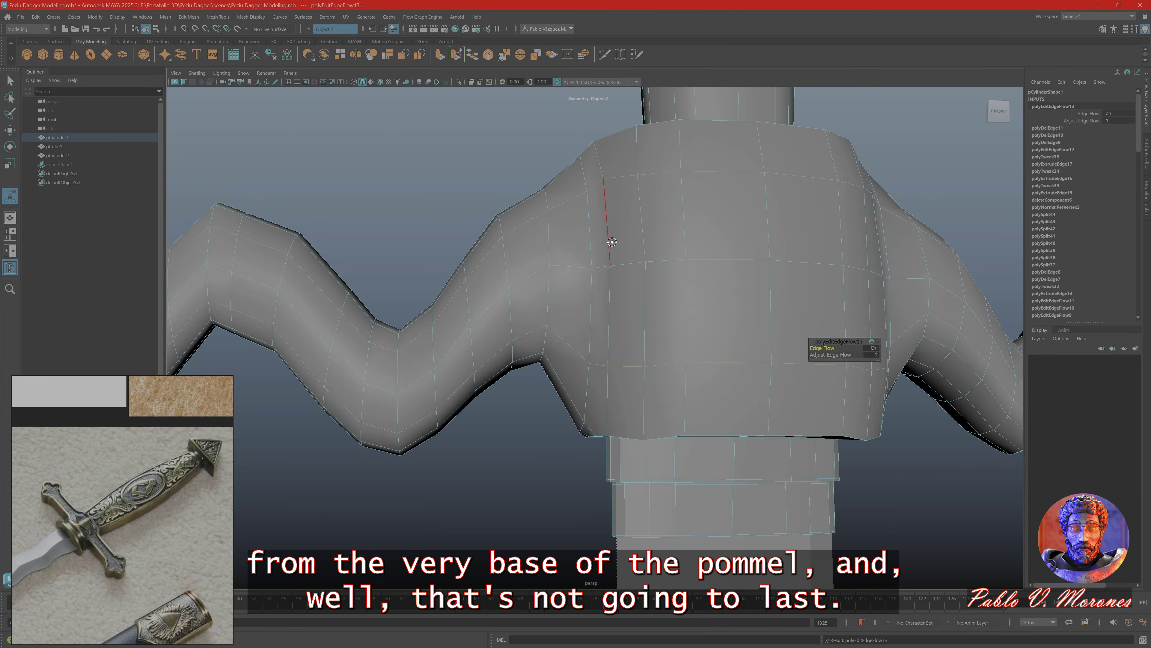
# Delete the surplus edge loop on the crossguard body and scale its central edges to round the outline seen from above
pyautogui.press('Delete')
pyautogui.keyDown('alt'); pyautogui.moveTo(612, 242); pyautogui.dragTo(630, 331); pyautogui.keyUp('alt')
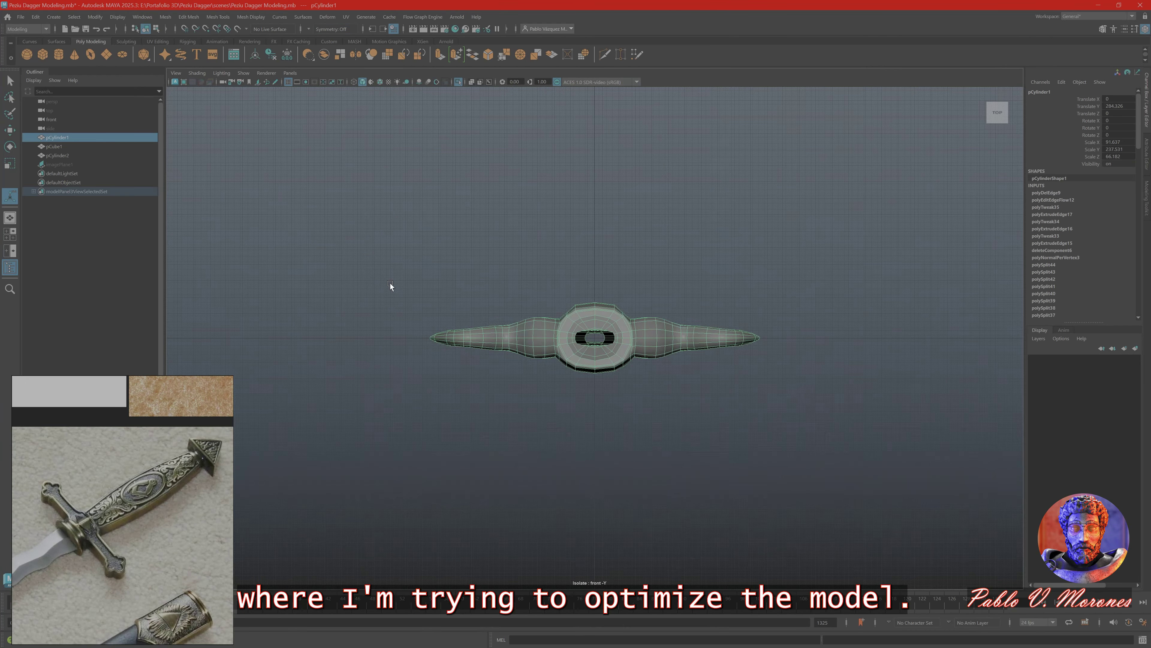
pyautogui.scroll(10, 390, 283)
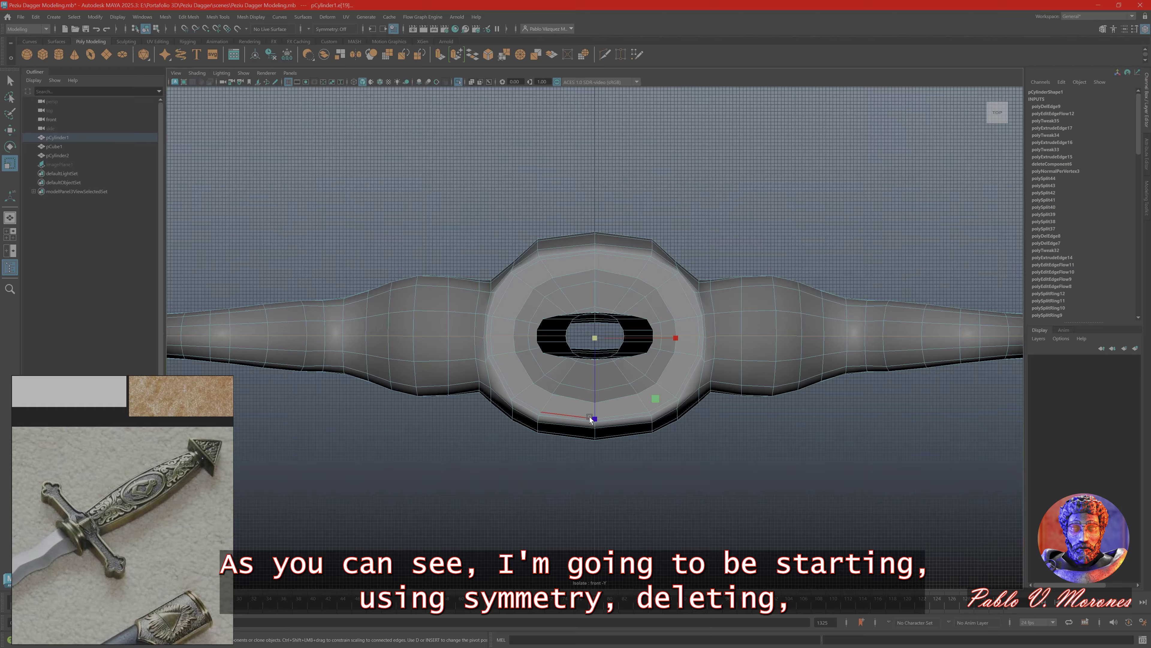
pyautogui.scroll(5, 600, 331)
pyautogui.scroll(-7, 601, 331)
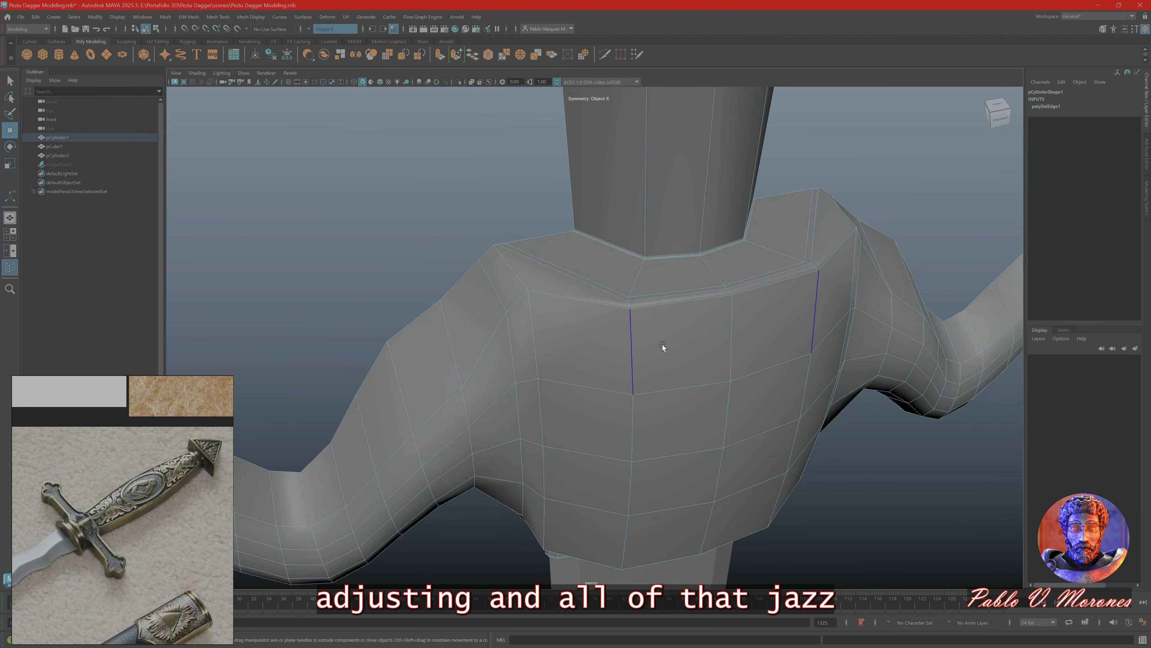
# Clean up the vertical edge loops on the front of the crossguard body using object X symmetry
pyautogui.keyDown('alt'); pyautogui.moveTo(662, 344); pyautogui.dragTo(695, 227); pyautogui.keyUp('alt')
pyautogui.doubleClick(574, 324)
pyautogui.hotkey('ctrl', 'z')
pyautogui.keyDown('alt'); pyautogui.moveTo(549, 275); pyautogui.dragTo(604, 334); pyautogui.keyUp('alt')
pyautogui.scroll(4, 651, 282)
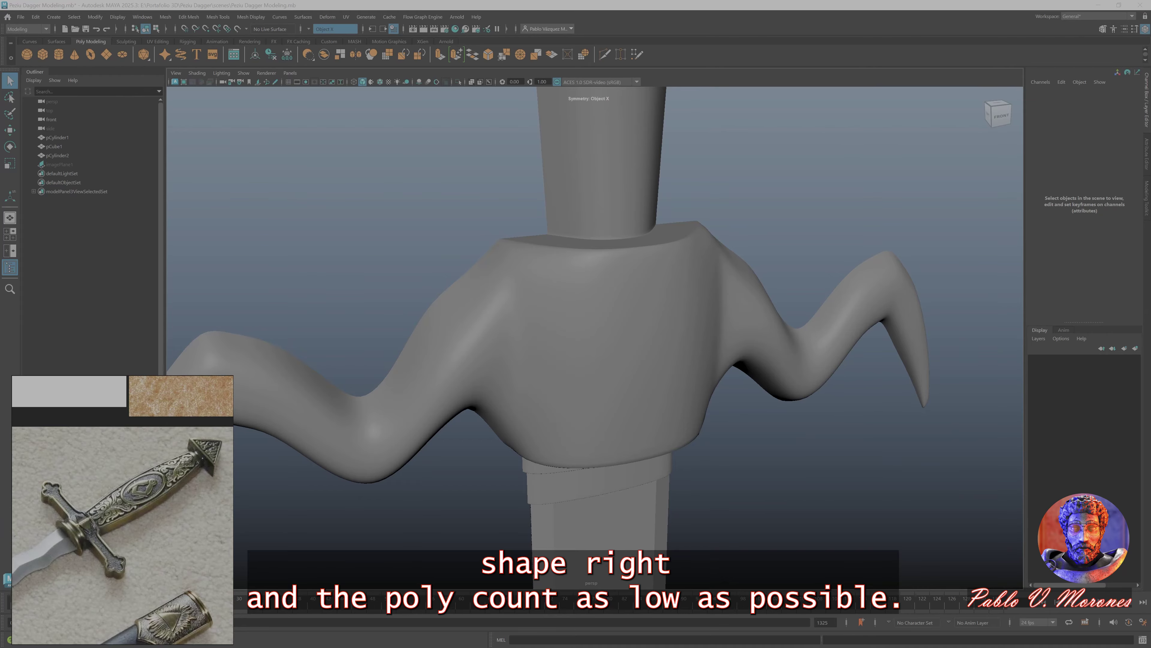
pyautogui.click(707, 244)
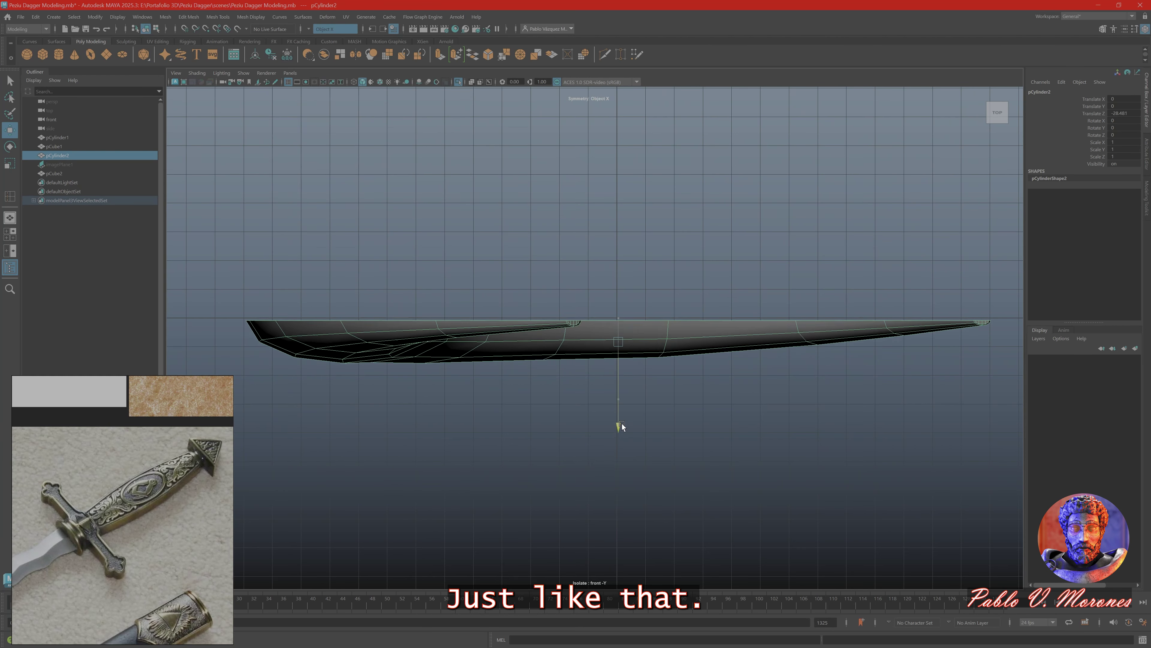
# Align the moon's back vertices into a flat line and place the halved moon against the medallion's face
pyautogui.moveTo(708, 325); pyautogui.dragTo(707, 326)
pyautogui.scroll(1, 708, 326)
pyautogui.moveTo(474, 313); pyautogui.dragTo(683, 343)
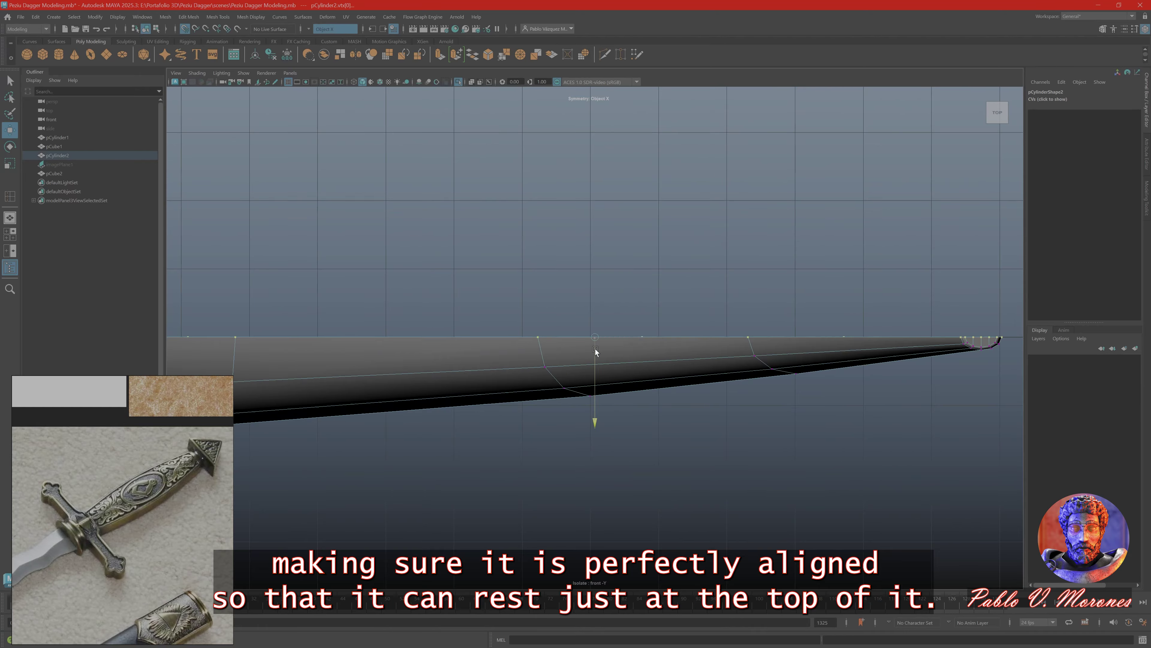
pyautogui.click(291, 58)
pyautogui.press('space')
pyautogui.press('space')
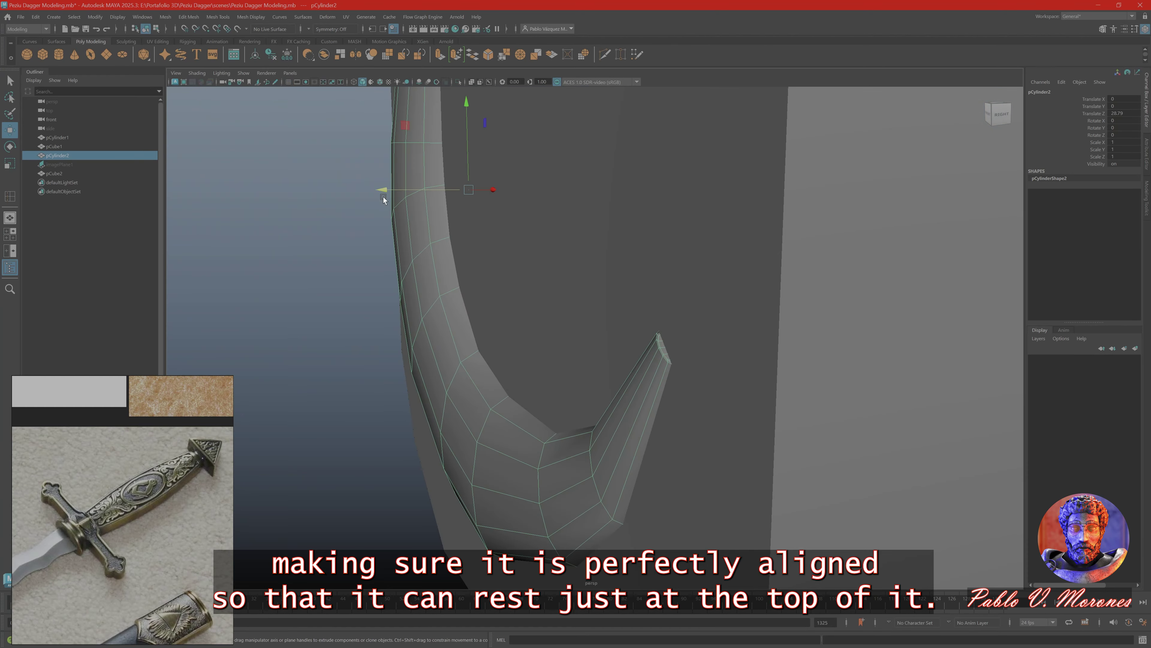
# Smooth the crescent moon's edge loops with Edit Edge Flow
pyautogui.scroll(2, 498, 295)
pyautogui.click(625, 395)
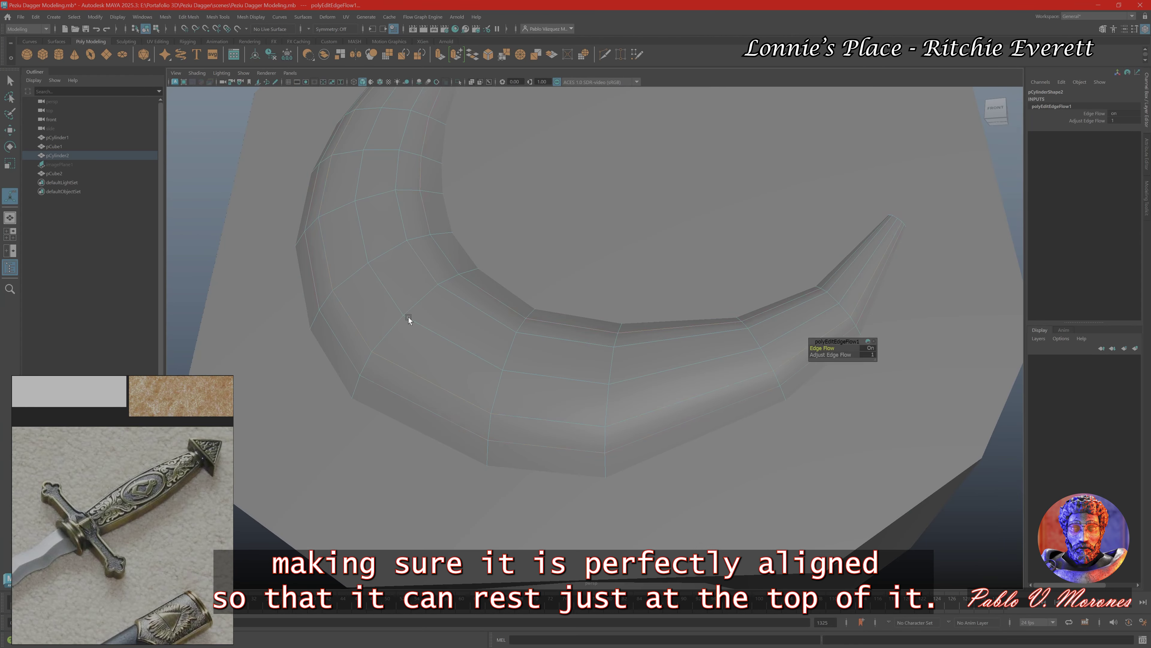
pyautogui.scroll(-5, 943, 337)
# Inset the medallion's front faces and extrude its outer rim faces with a Local Translate Z of 2.633
pyautogui.keyDown('alt'); pyautogui.moveTo(635, 226); pyautogui.dragTo(502, 156); pyautogui.keyUp('alt')
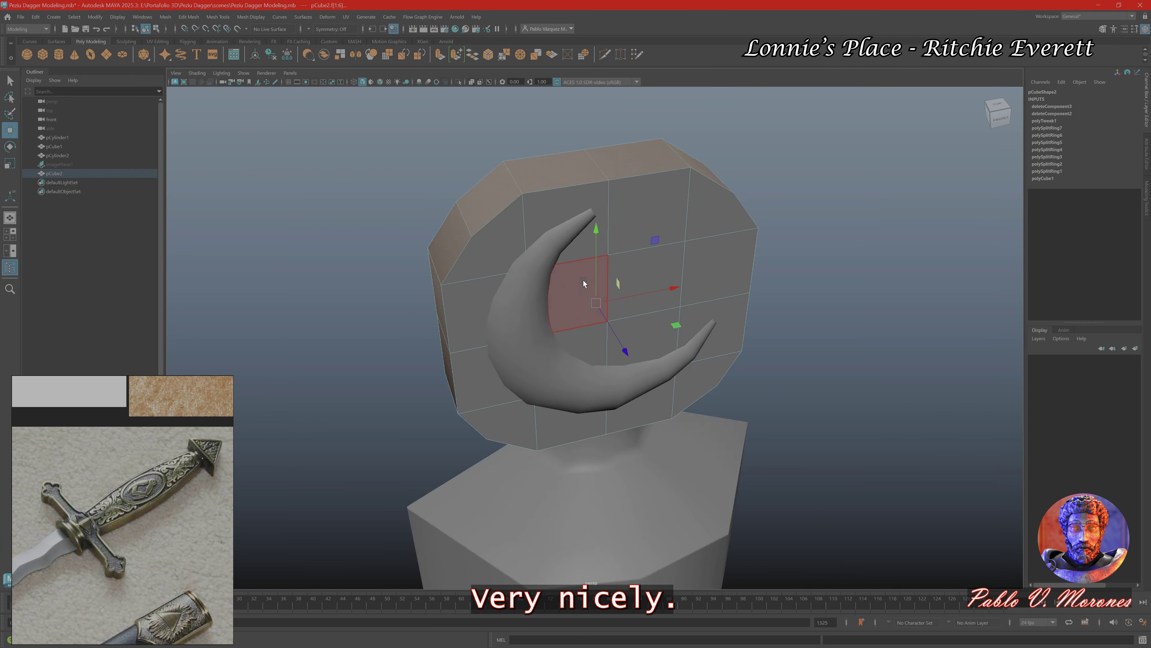
pyautogui.press('r')
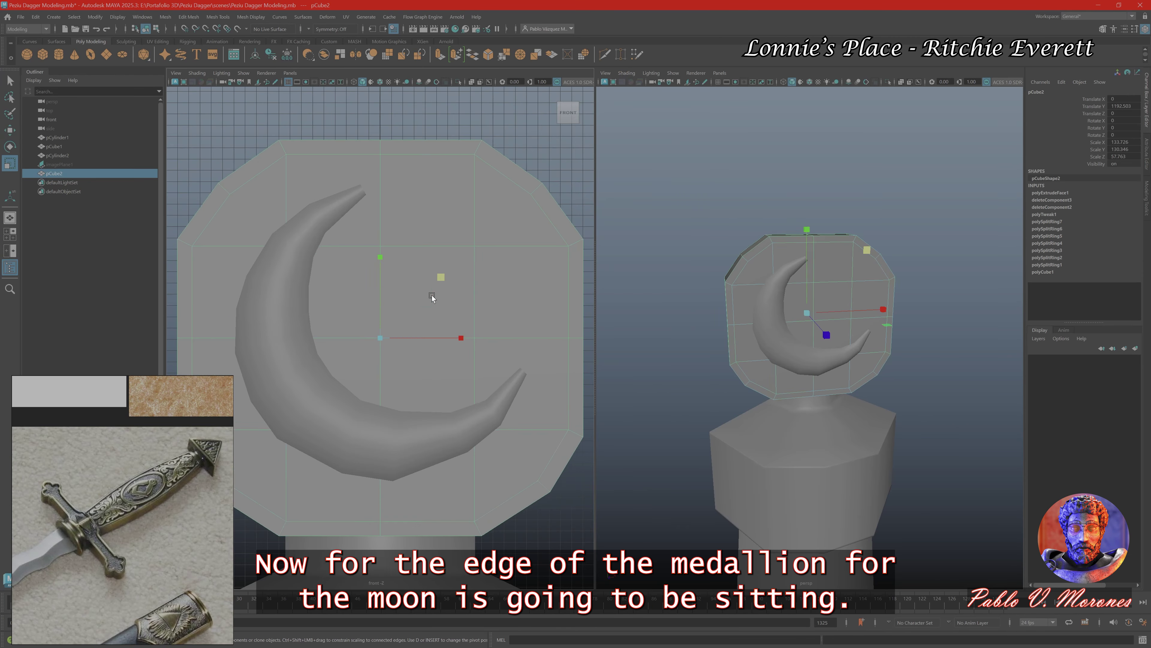
pyautogui.scroll(-3, 487, 316)
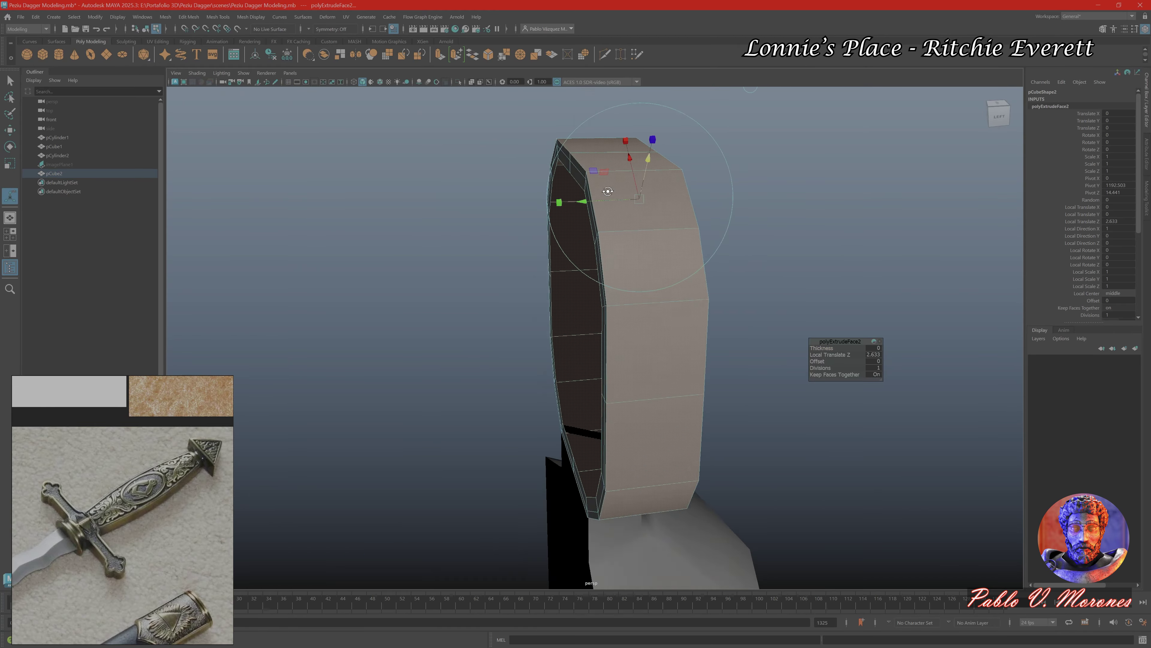
pyautogui.keyDown('alt'); pyautogui.moveTo(607, 187); pyautogui.dragTo(673, 267); pyautogui.keyUp('alt')
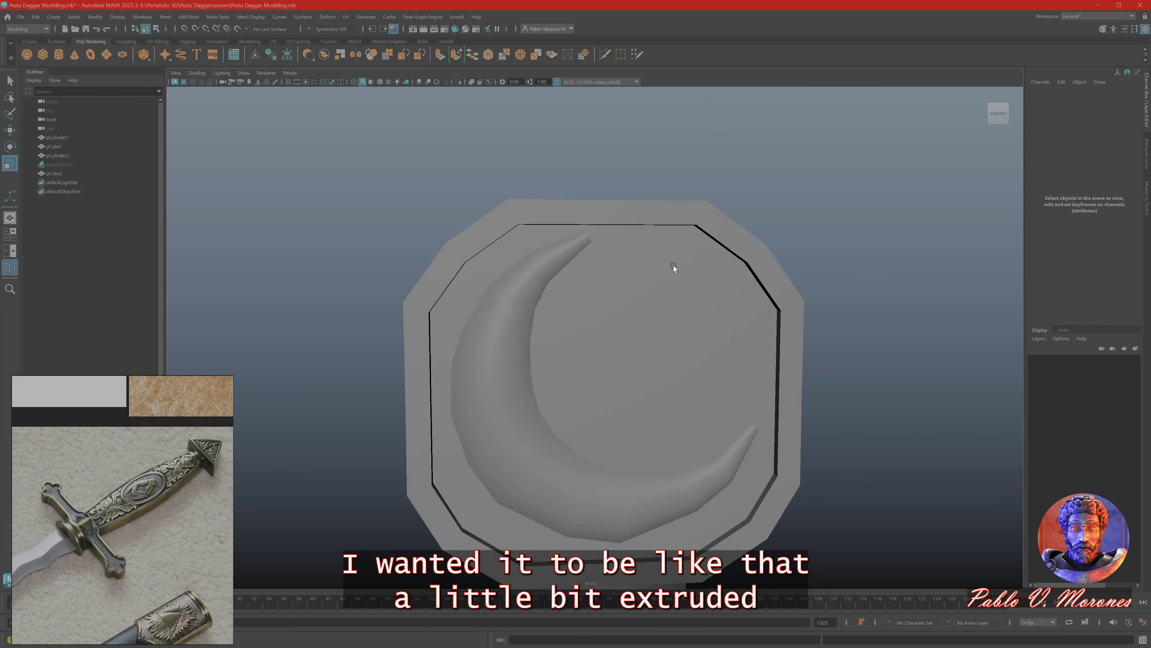
# Remove surplus edges from the crossguard's underside and the stepped collar above the blade
pyautogui.keyDown('alt'); pyautogui.moveTo(673, 267); pyautogui.dragTo(625, 352, button='right'); pyautogui.keyUp('alt')
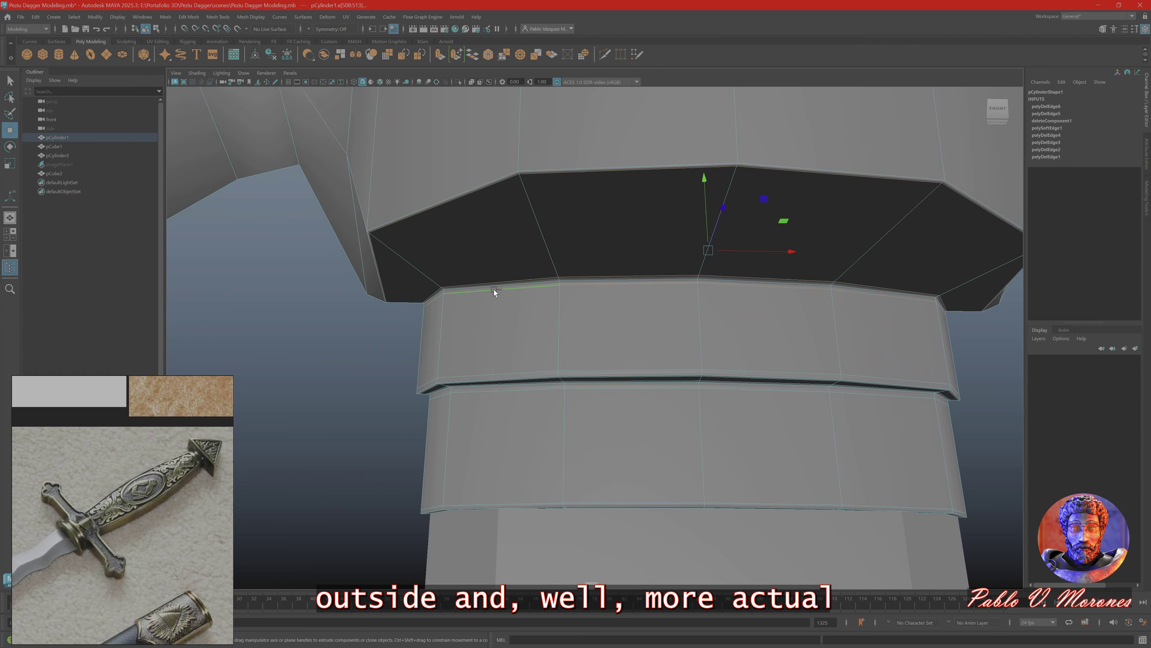
pyautogui.keyDown('alt'); pyautogui.moveTo(496, 295); pyautogui.dragTo(527, 253); pyautogui.keyUp('alt')
pyautogui.keyDown('alt'); pyautogui.moveTo(527, 252); pyautogui.dragTo(633, 313, button='right'); pyautogui.keyUp('alt')
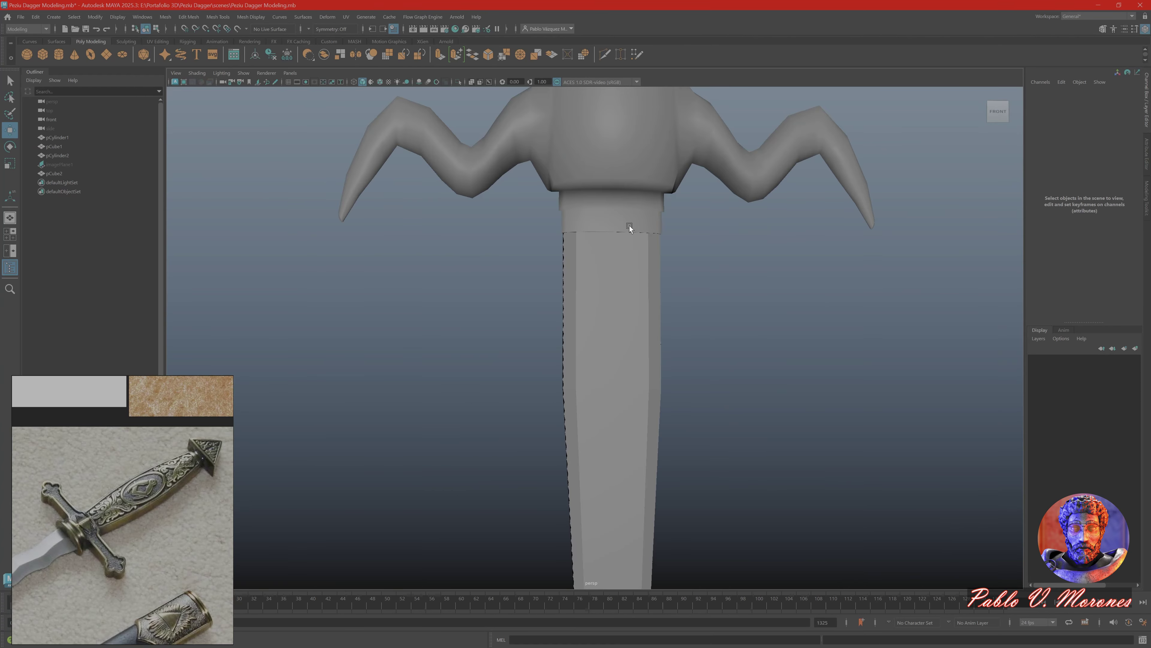
pyautogui.keyDown('alt'); pyautogui.moveTo(627, 229); pyautogui.dragTo(758, 313); pyautogui.keyUp('alt')
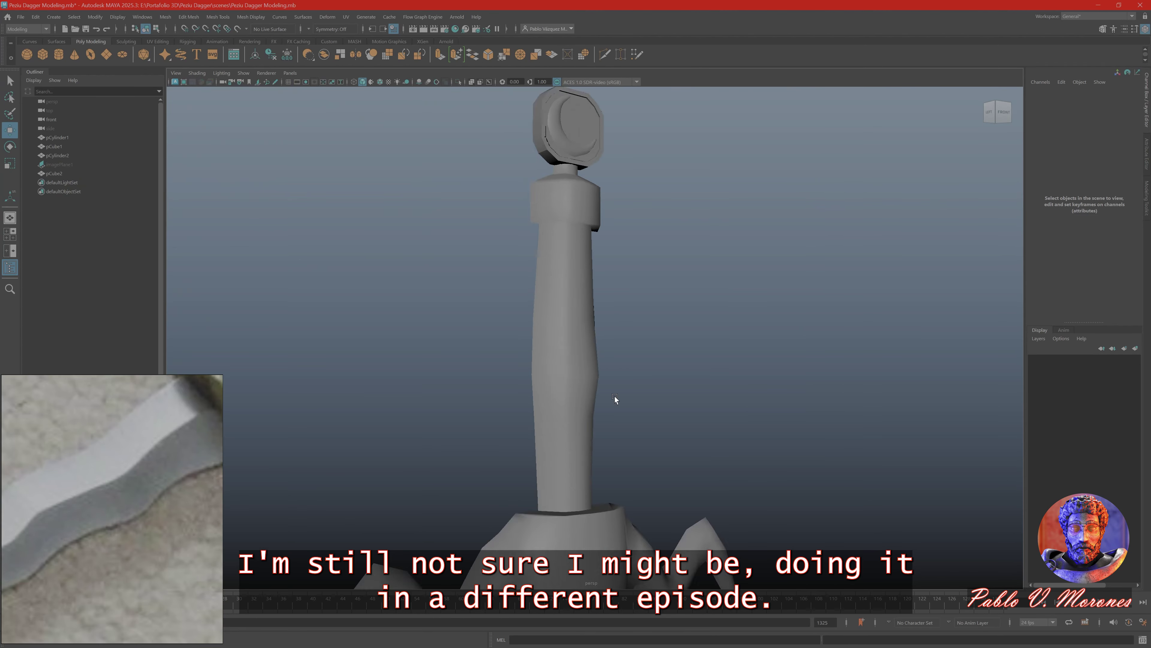
# Align the cut-edge vertices of the halved crossguard to its mid-plane using object X symmetry and mirror the half
pyautogui.click(550, 195)
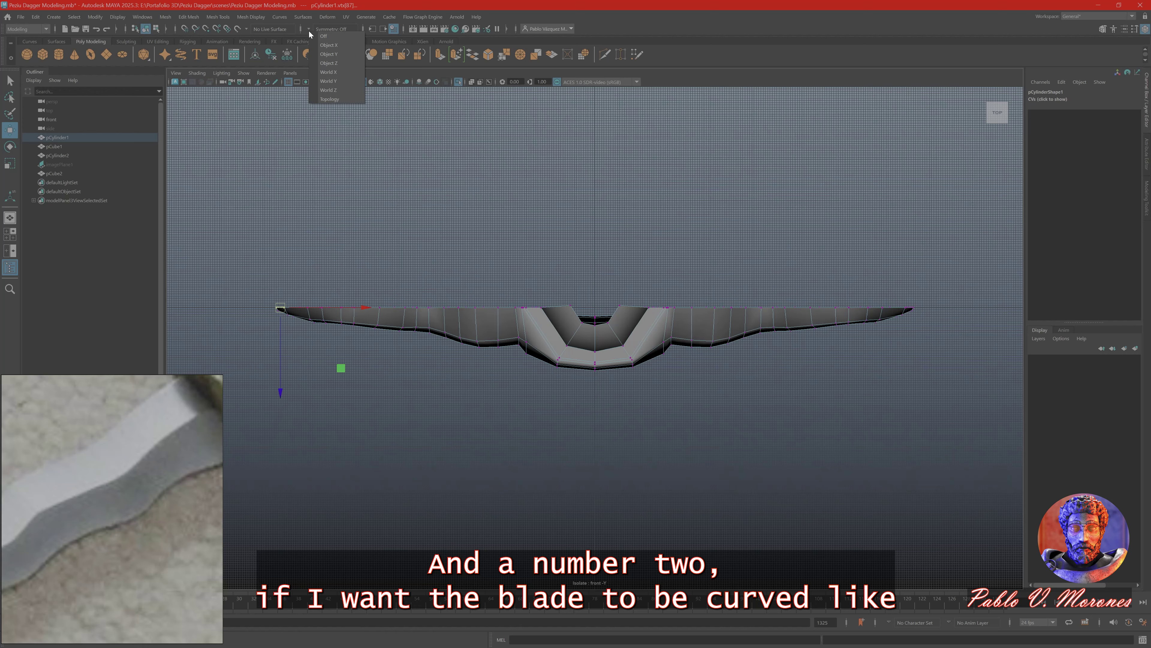
pyautogui.click(328, 45)
pyautogui.scroll(10, 366, 266)
pyautogui.moveTo(282, 312); pyautogui.dragTo(552, 365)
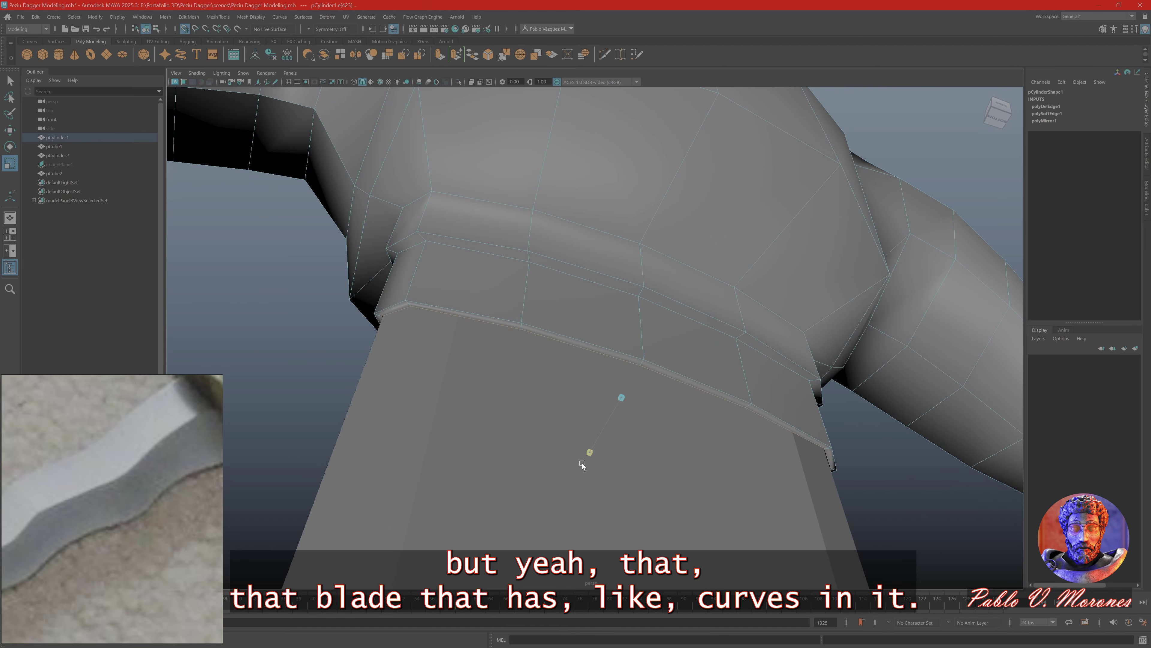
# Circularize the edge loops around the pommel collar and handle, and set symmetry to object X
pyautogui.keyDown('alt'); pyautogui.moveTo(582, 463); pyautogui.dragTo(556, 368); pyautogui.keyUp('alt')
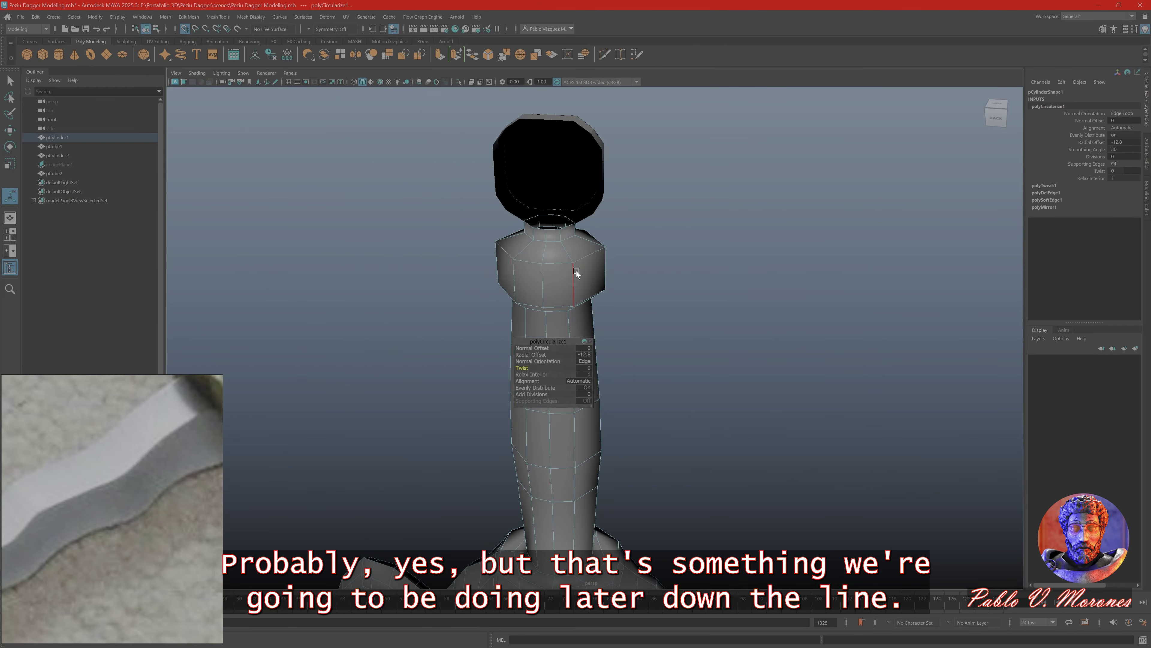
pyautogui.scroll(5, 576, 271)
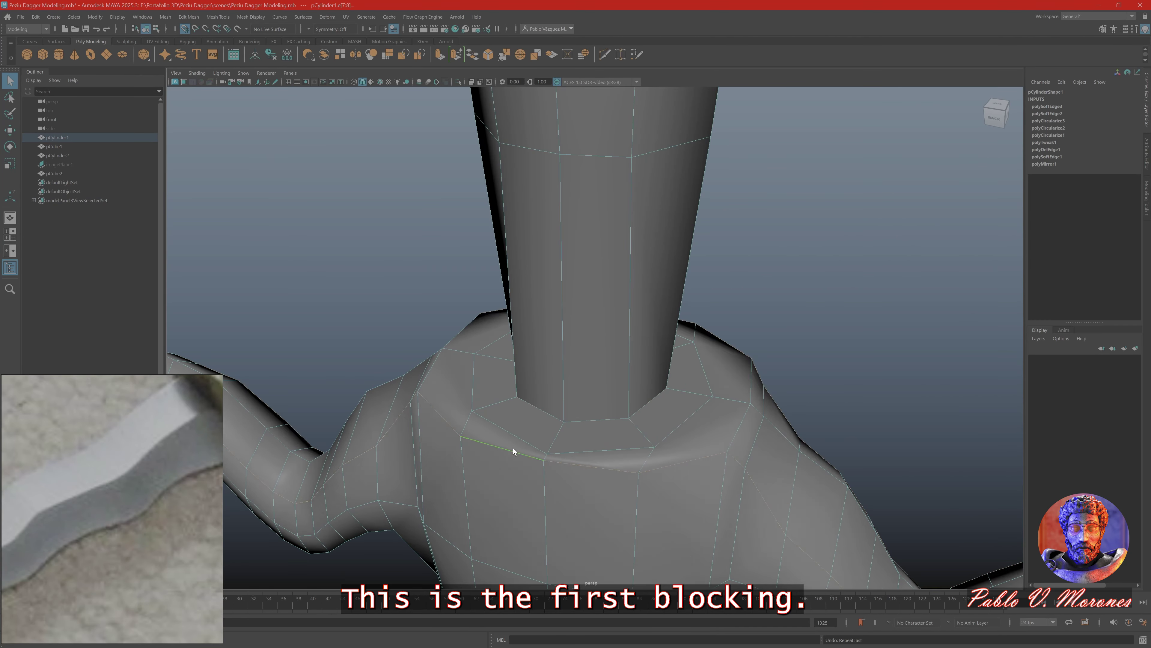
pyautogui.click(336, 28)
pyautogui.click(336, 46)
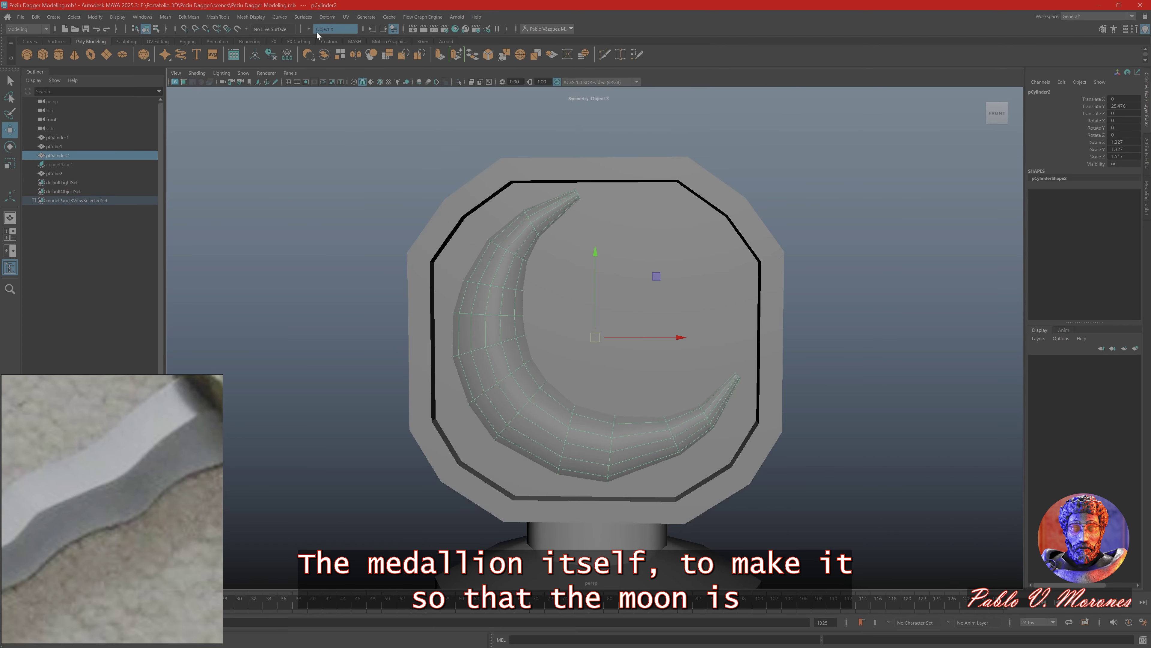
# Turn symmetry off and assign a new Arnold material named Gold_Prov to the moon
pyautogui.click(336, 29)
pyautogui.scroll(-3, 548, 372)
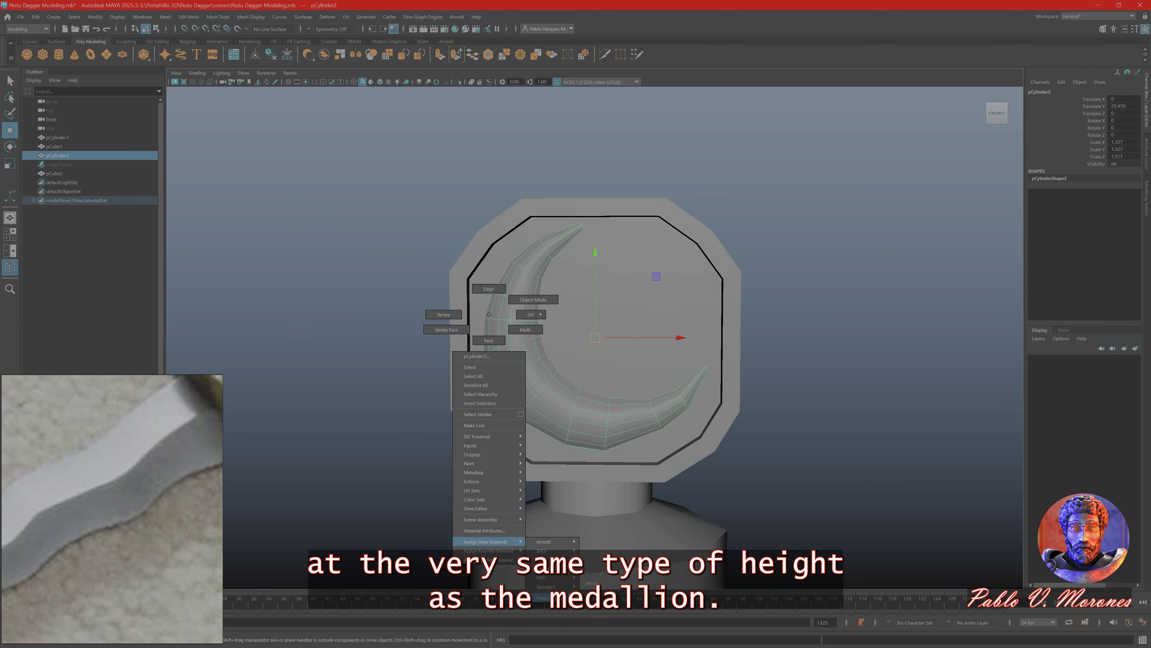
pyautogui.click(544, 598)
pyautogui.write('Gold')
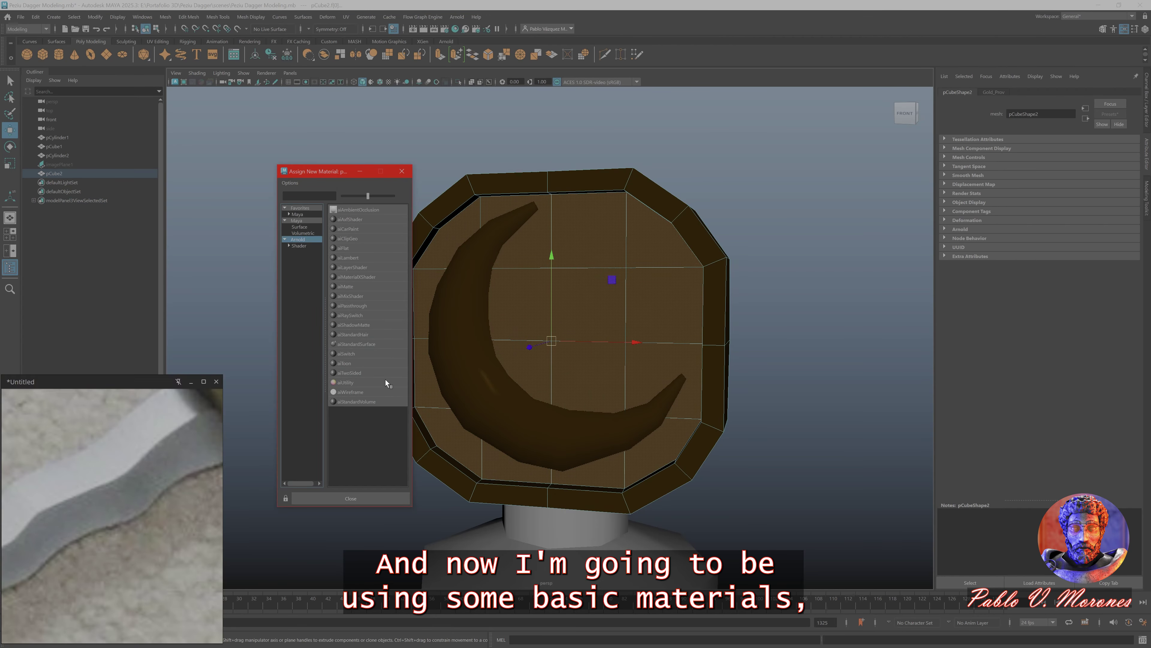
# Assign separate named aiStandardSurface materials to the medallion's inner faces and to the handle and crossguard mesh
pyautogui.click(390, 381)
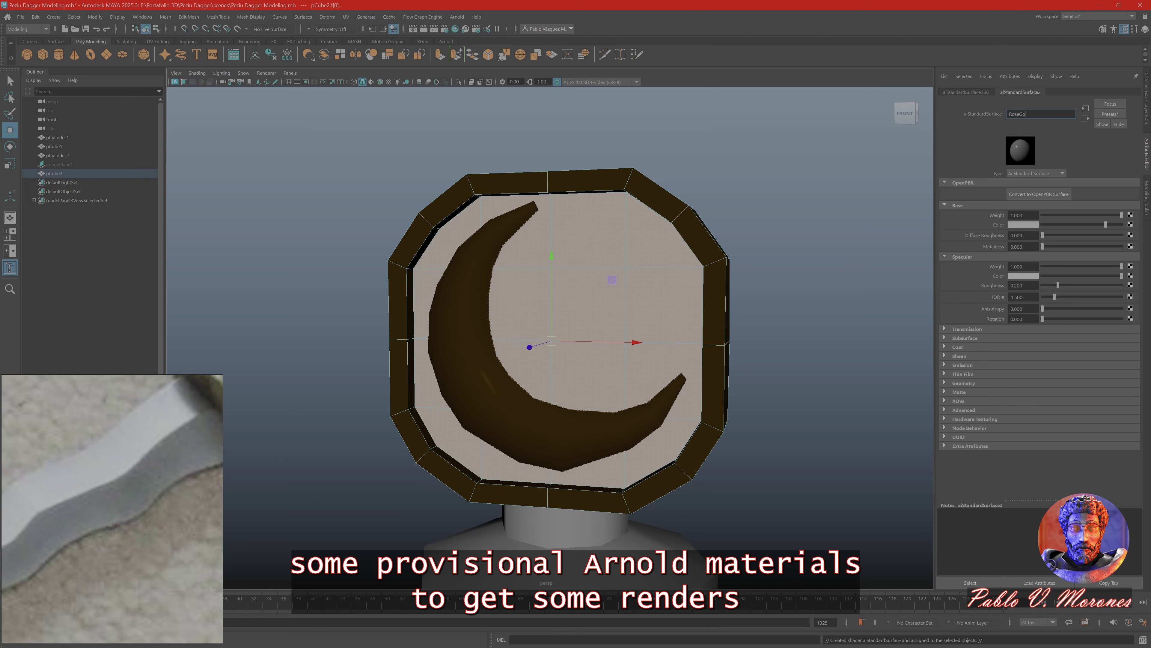
pyautogui.moveTo(1060, 277)
pyautogui.mouseDown()
pyautogui.moveTo(1066, 268)
pyautogui.moveTo(1071, 284)
pyautogui.moveTo(1063, 278)
pyautogui.mouseUp()
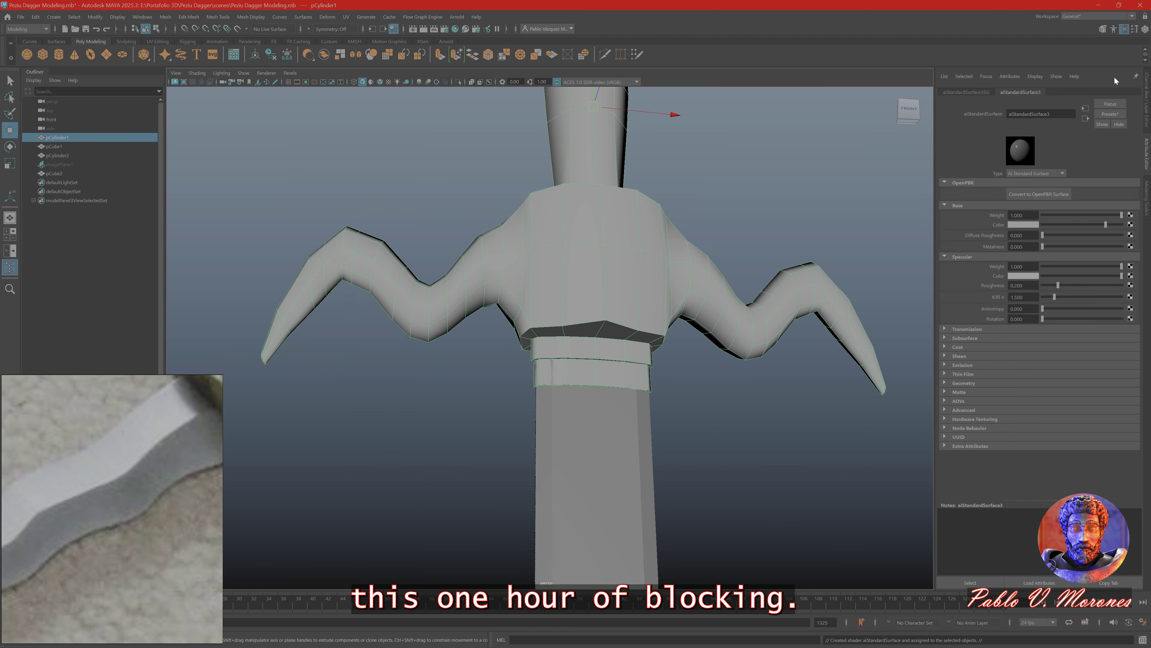
pyautogui.write('ov')
pyautogui.press('Return')
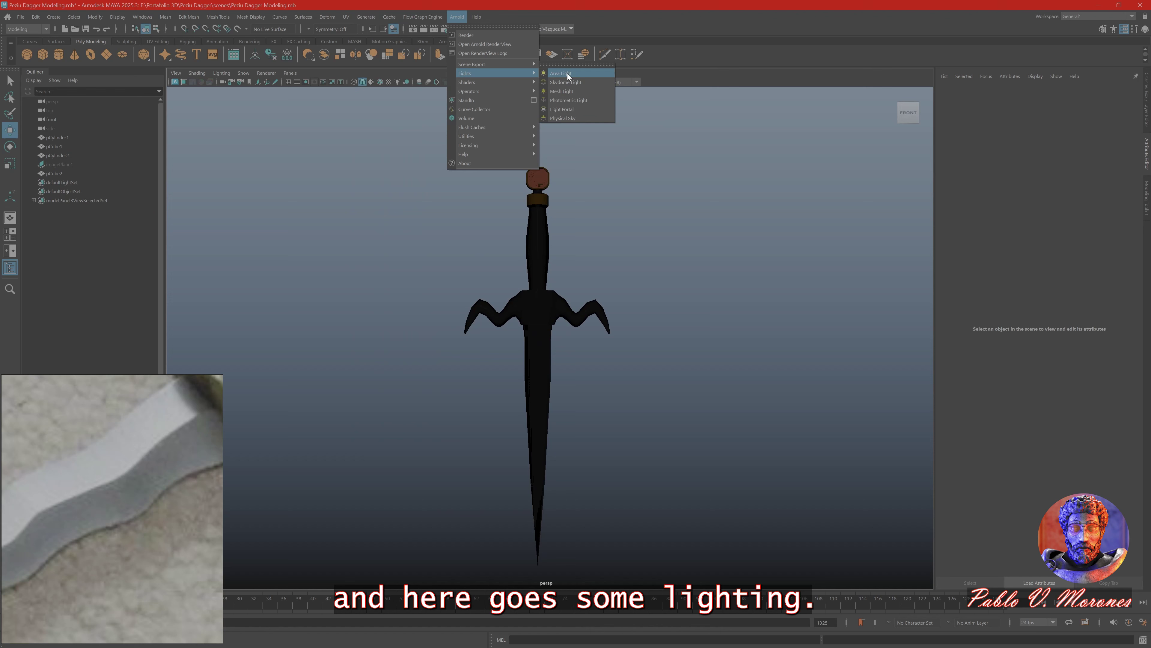
# Light the dagger with Arnold area lights and set the render image size to 1024 × 2048 pixels
pyautogui.click(568, 76)
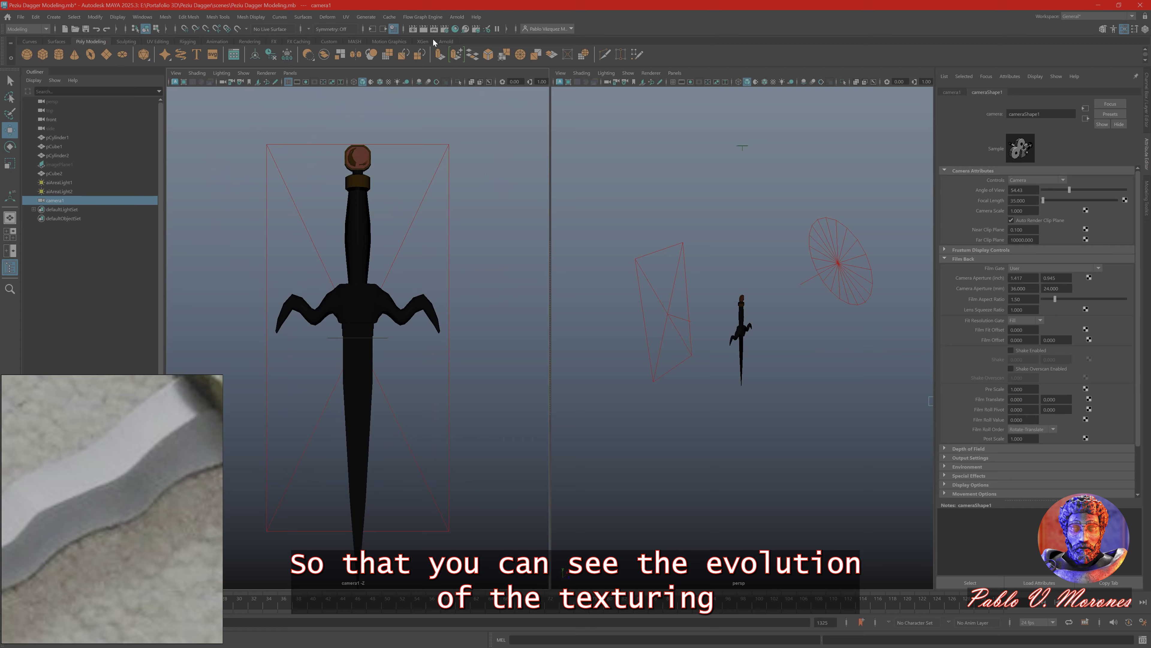
pyautogui.click(434, 28)
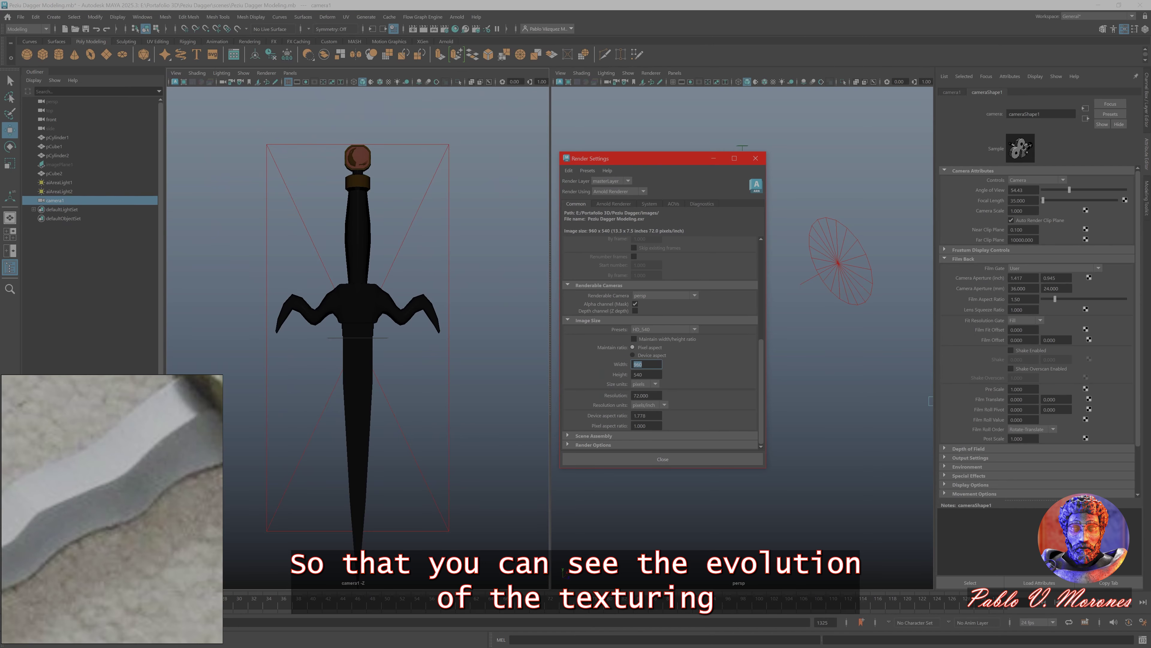
pyautogui.write('8')
pyautogui.click(662, 459)
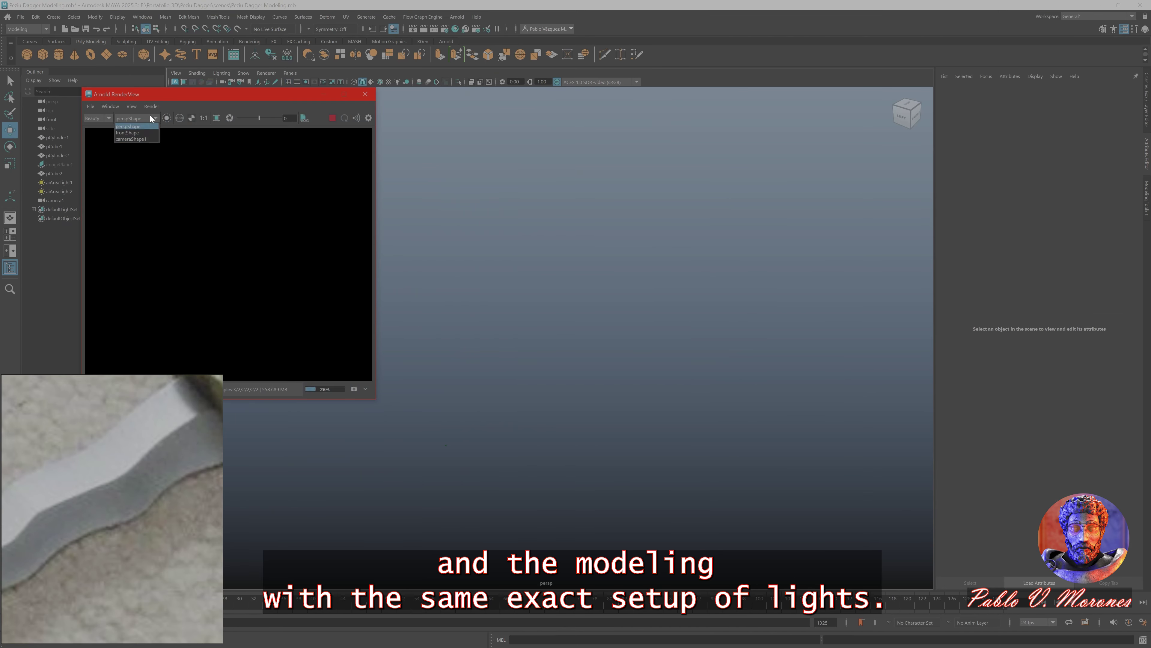
# Duplicate the disk area light near the dagger's blade and change the copy's colour temperature and rotation
pyautogui.click(72, 183)
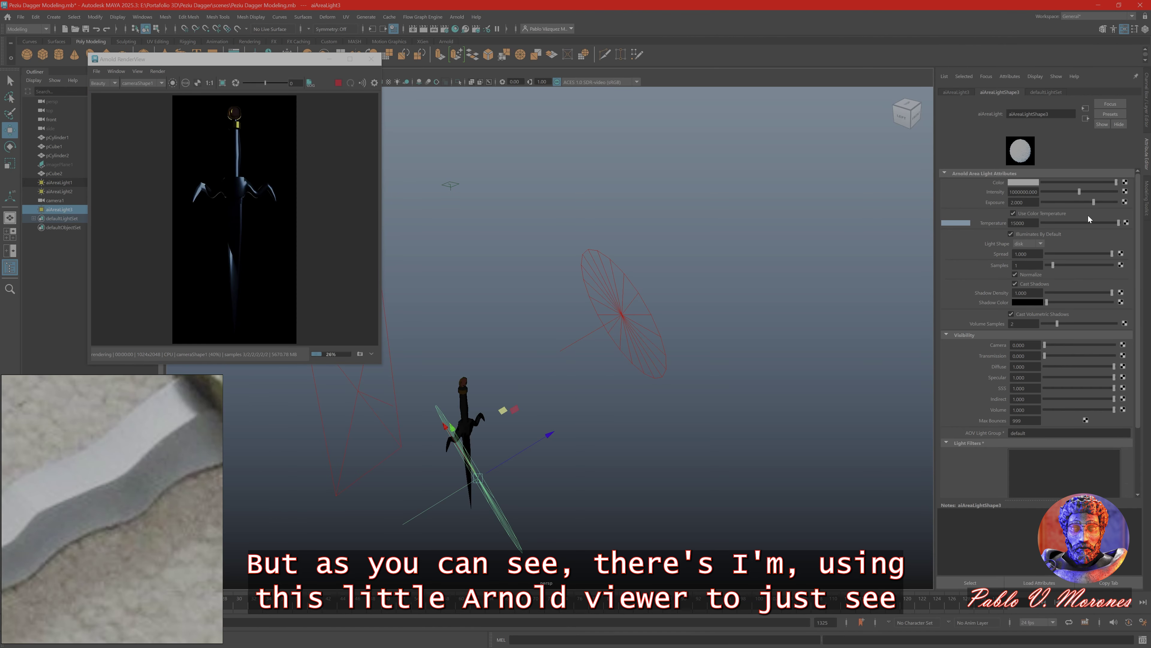
pyautogui.press('Return')
pyautogui.hotkey('ctrl', 'a')
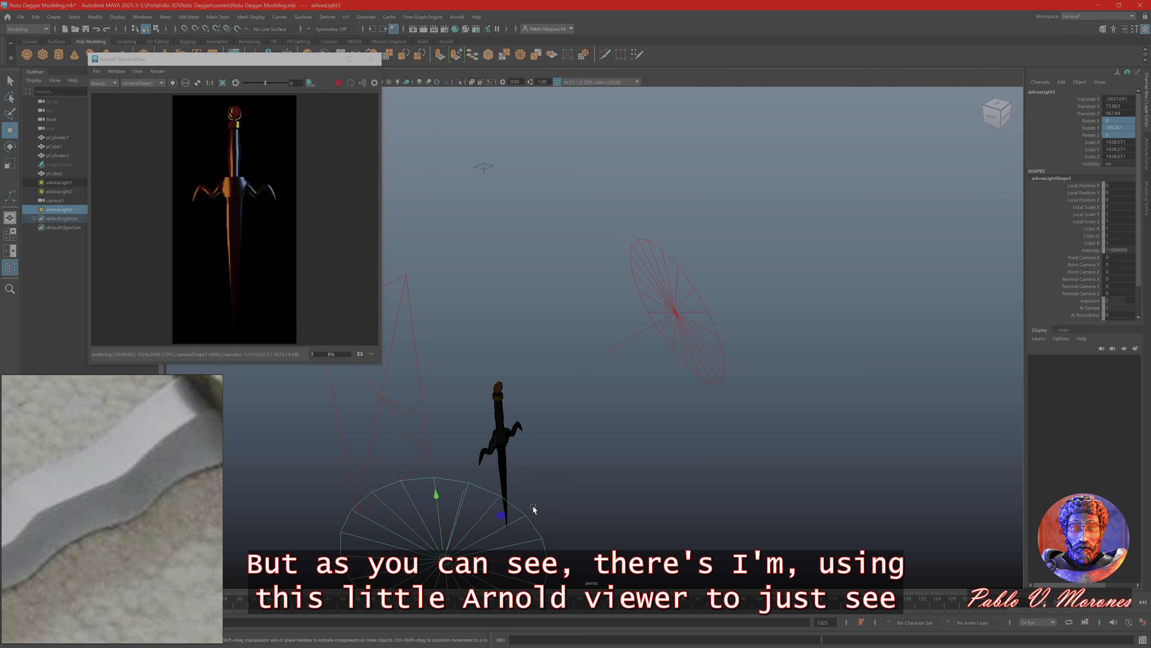
# Rename the quad area light RIM and add an Arnold skydome light with a dark blue colour
pyautogui.hotkey('ctrl', 'a')
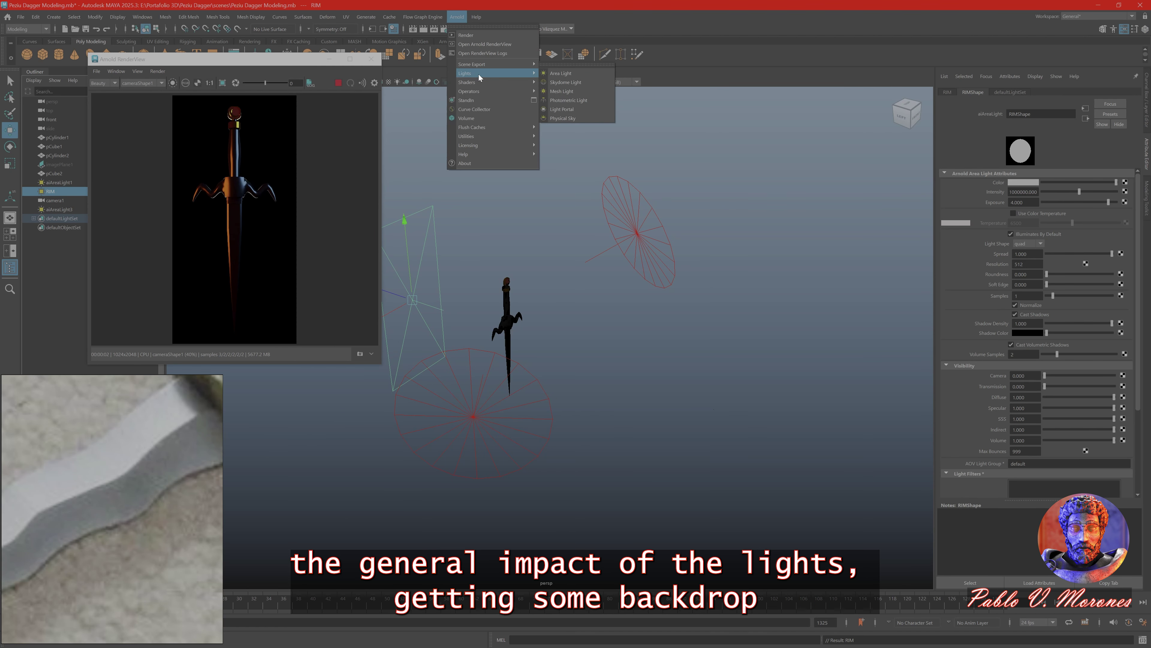
pyautogui.click(566, 82)
pyautogui.moveTo(1035, 215); pyautogui.dragTo(1051, 217)
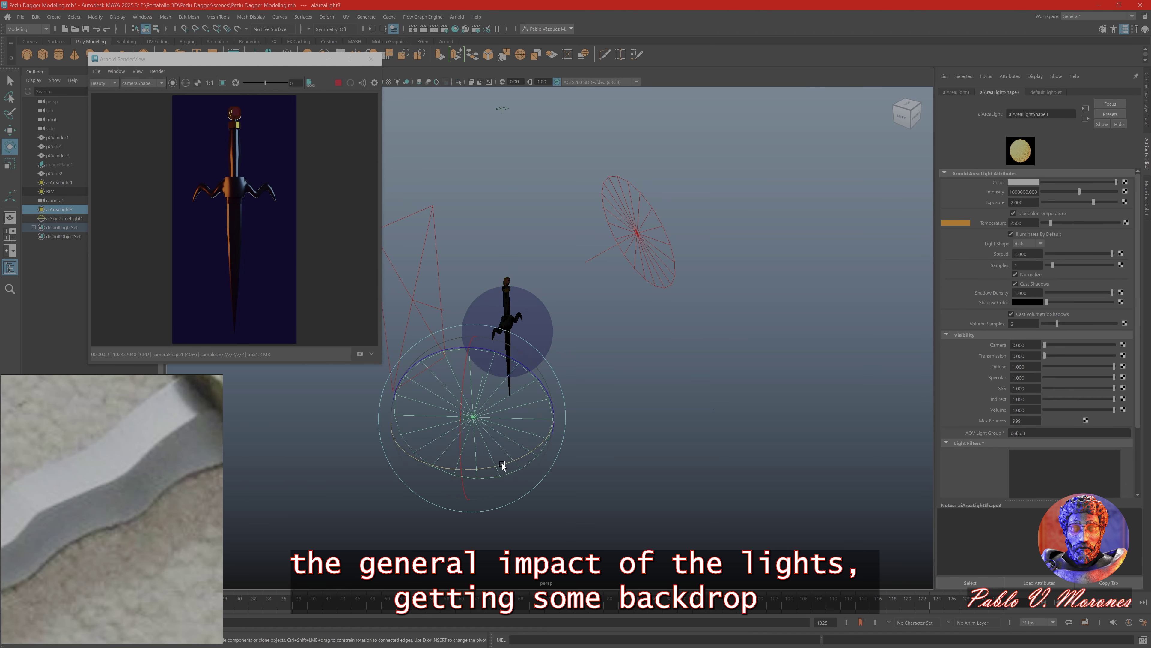
# Reposition the lower disk area light towards the dagger and duplicate the RIM area light
pyautogui.click(632, 346)
pyautogui.keyDown('alt'); pyautogui.moveTo(625, 327); pyautogui.dragTo(614, 359); pyautogui.keyUp('alt')
pyautogui.click(615, 358)
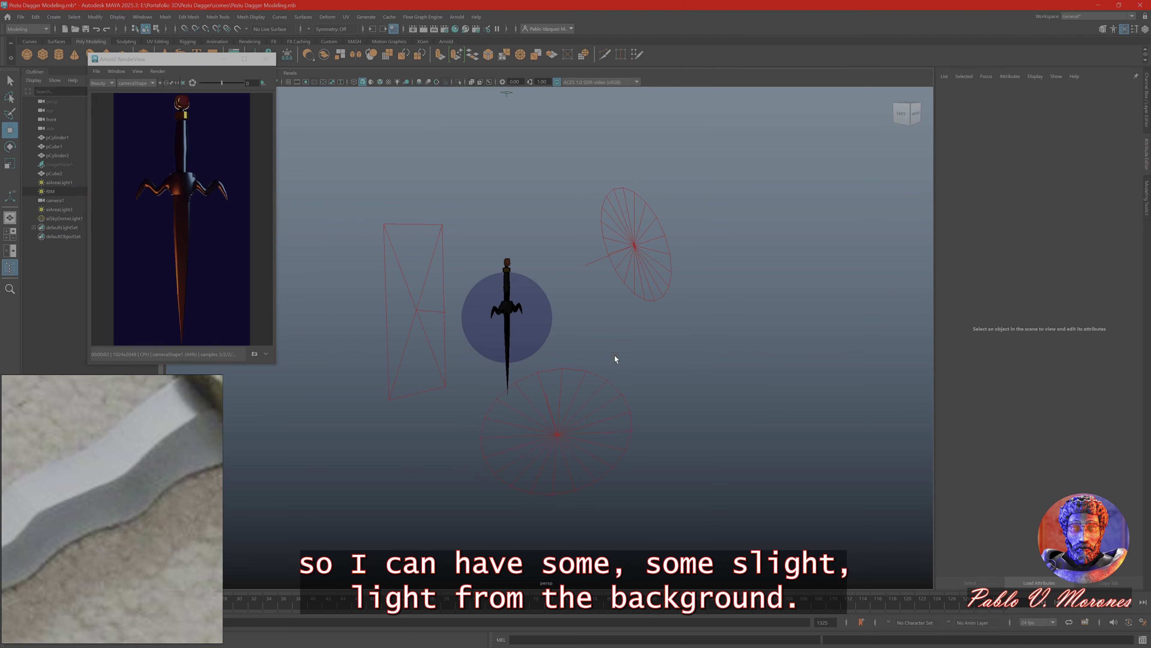
pyautogui.hotkey('ctrl', 'd')
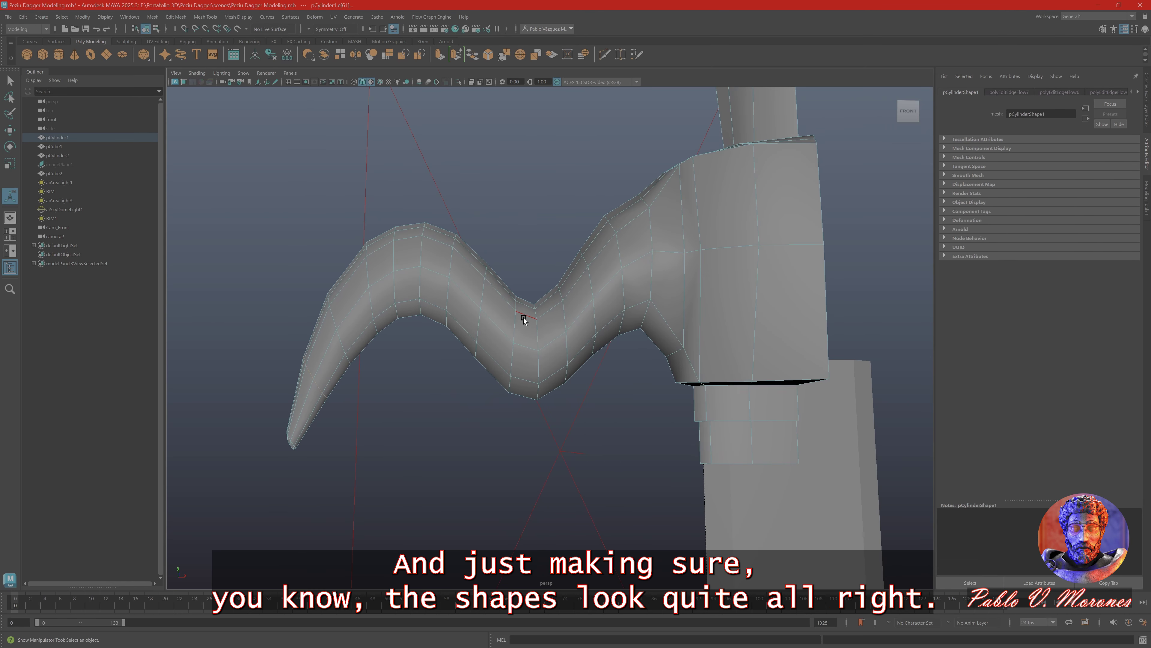
# Refine the edge loops on the crossguard's horn and circularize the loops around the handle
pyautogui.scroll(5, 658, 225)
pyautogui.click(573, 188)
pyautogui.keyDown('alt'); pyautogui.moveTo(573, 188); pyautogui.dragTo(736, 177); pyautogui.keyUp('alt')
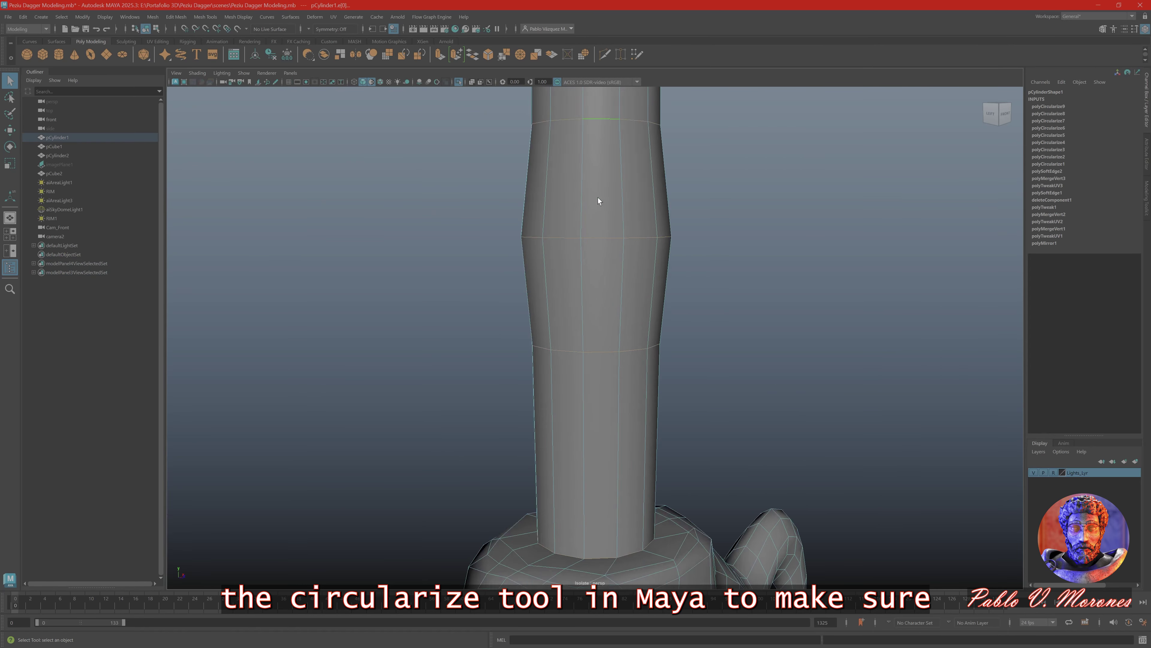
pyautogui.keyDown('alt'); pyautogui.moveTo(598, 201); pyautogui.dragTo(663, 366); pyautogui.keyUp('alt')
pyautogui.press('r')
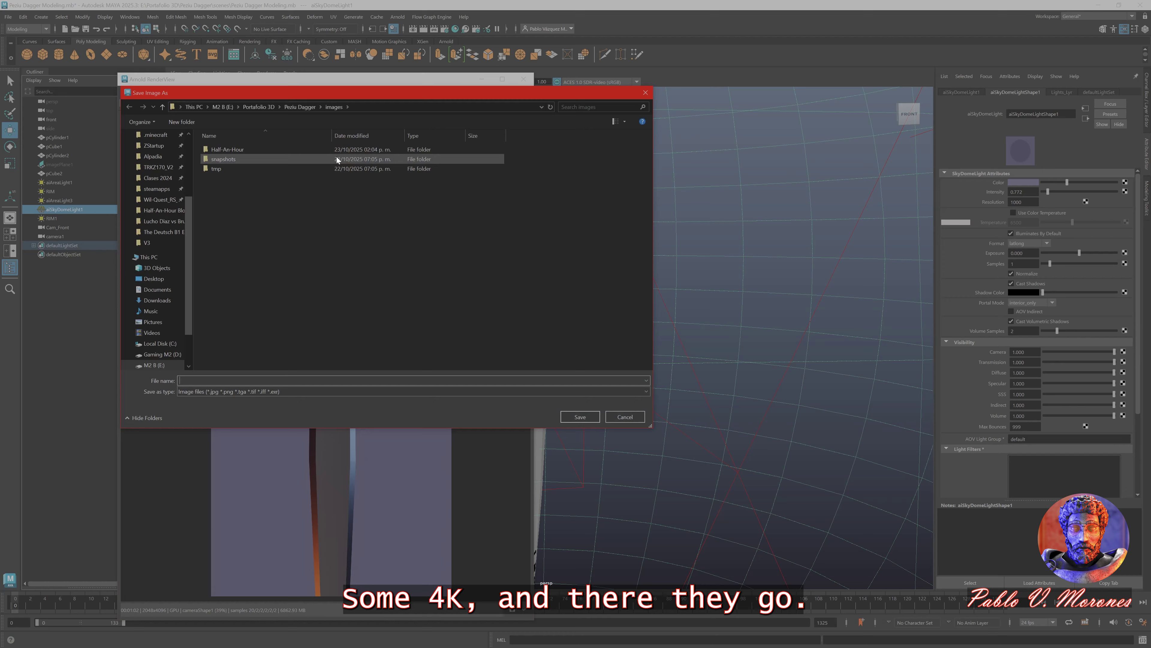
pyautogui.click(605, 330)
pyautogui.click(174, 103)
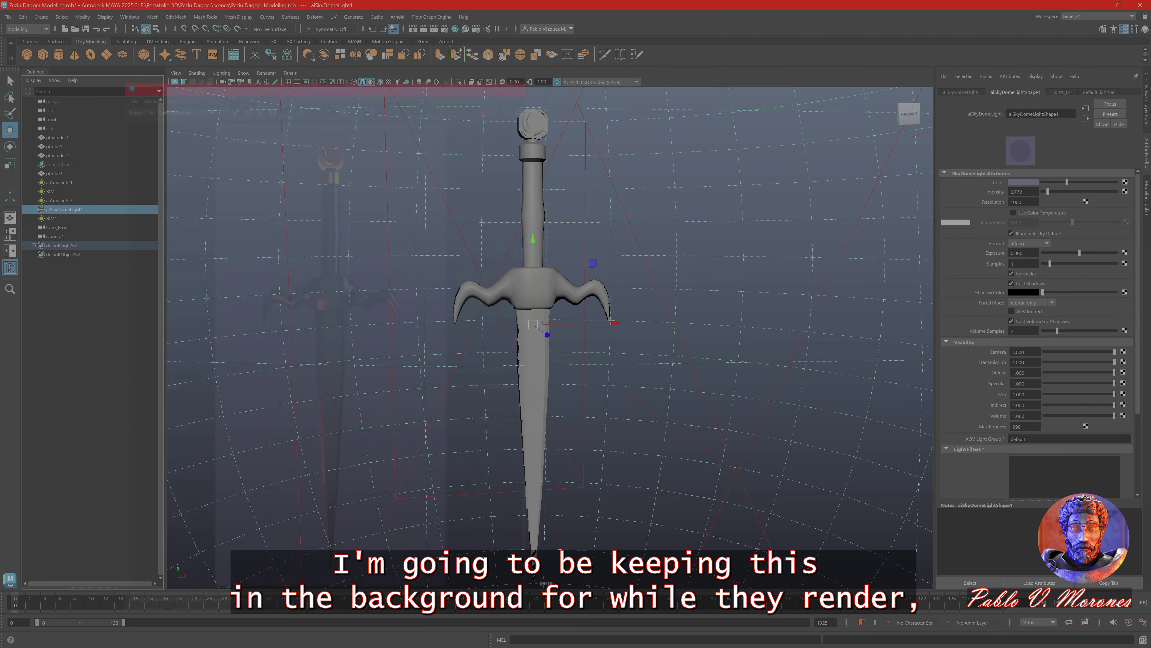
# Rename the down-top camera Cam_DownTop_14 and show the camera view and perspective view side by side
pyautogui.click(121, 245)
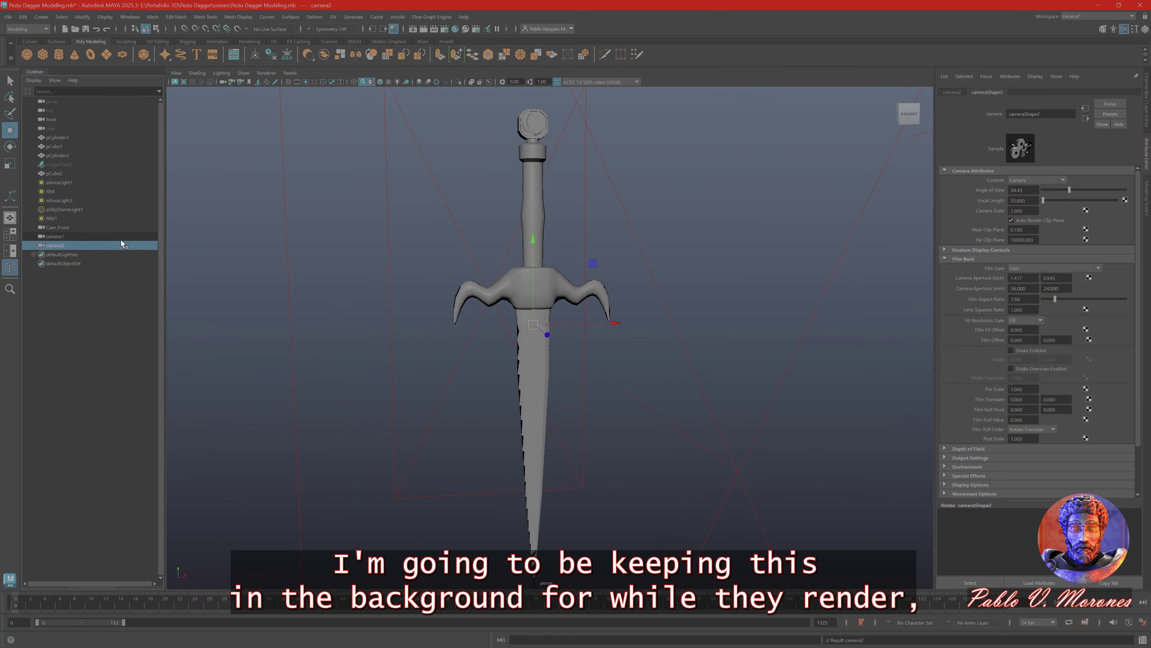
pyautogui.write('4')
pyautogui.press('Return')
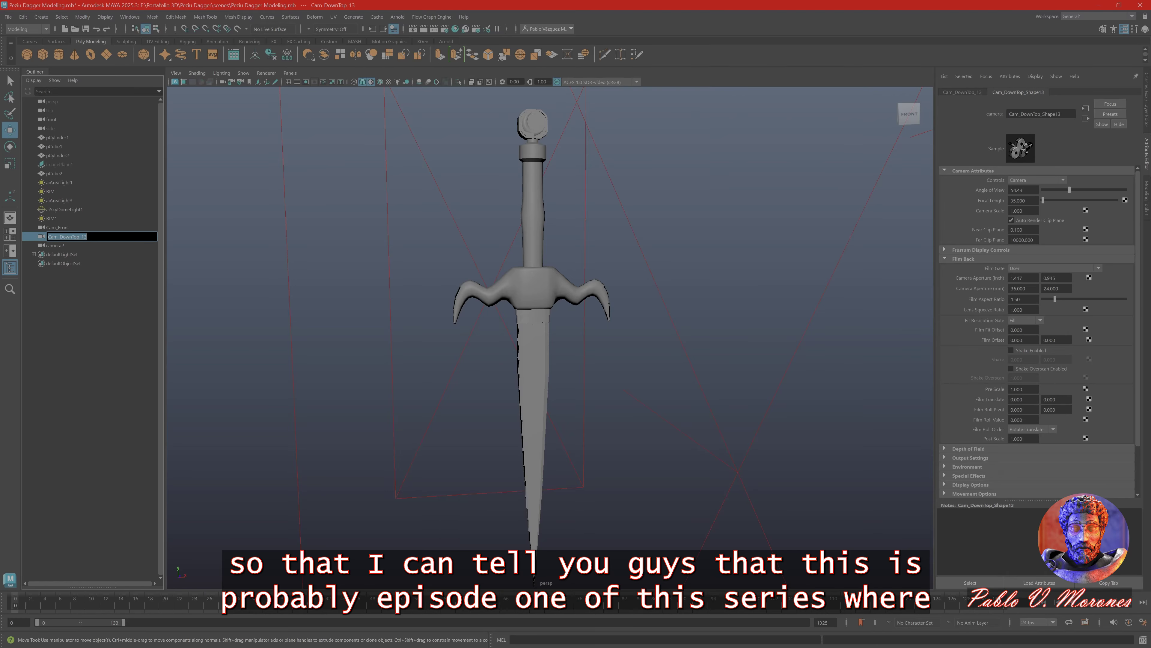
pyautogui.click(10, 250)
# Raise camera2 to the pommel's height and tilt it slightly down to frame the crescent moon medallion
pyautogui.scroll(5, 345, 217)
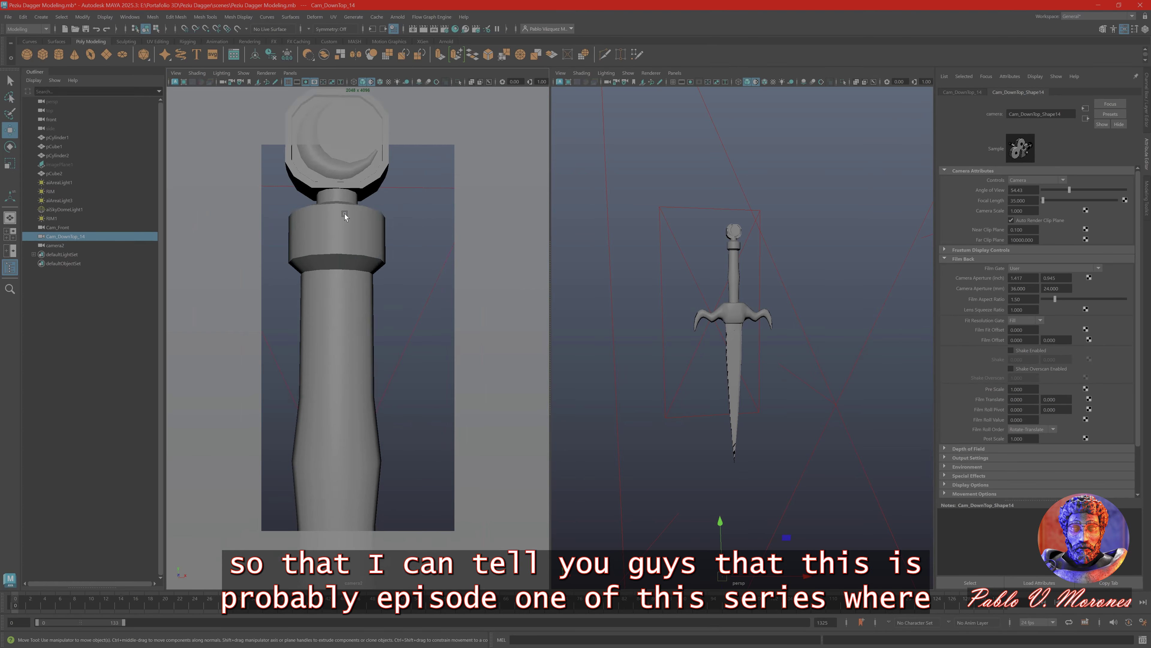
pyautogui.scroll(-5, 345, 217)
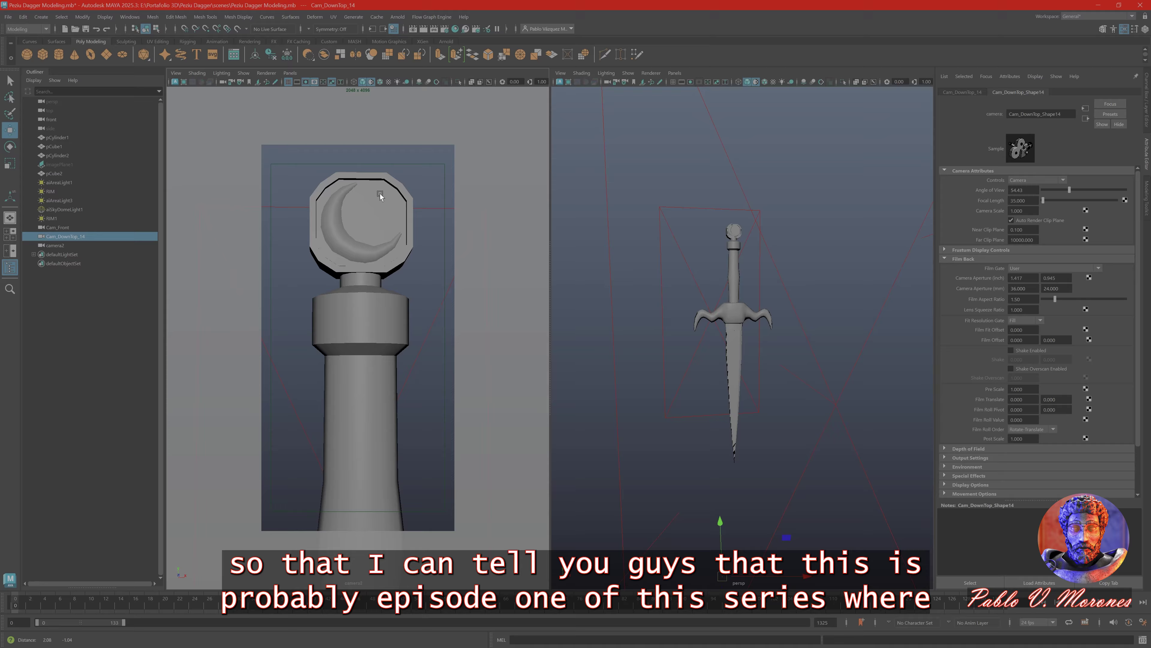
pyautogui.hotkey('ctrl', 'a')
pyautogui.scroll(5, 819, 307)
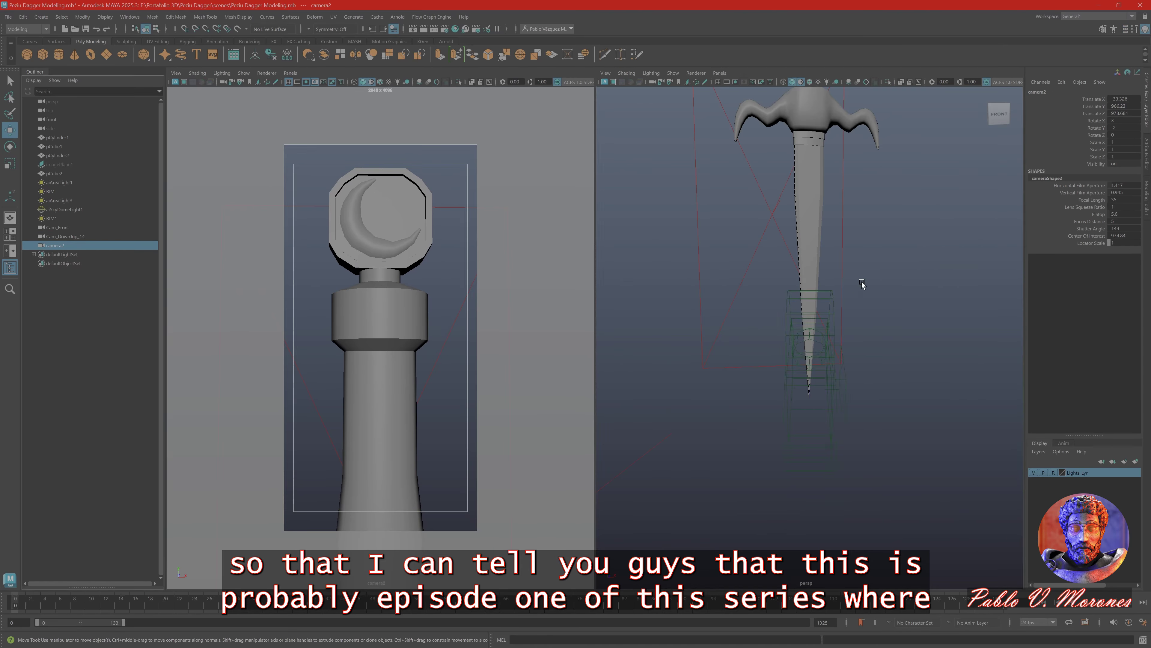
pyautogui.press('f')
pyautogui.moveTo(819, 300); pyautogui.dragTo(814, 156)
pyautogui.scroll(-5, 819, 303)
pyautogui.press('e')
pyautogui.press('w')
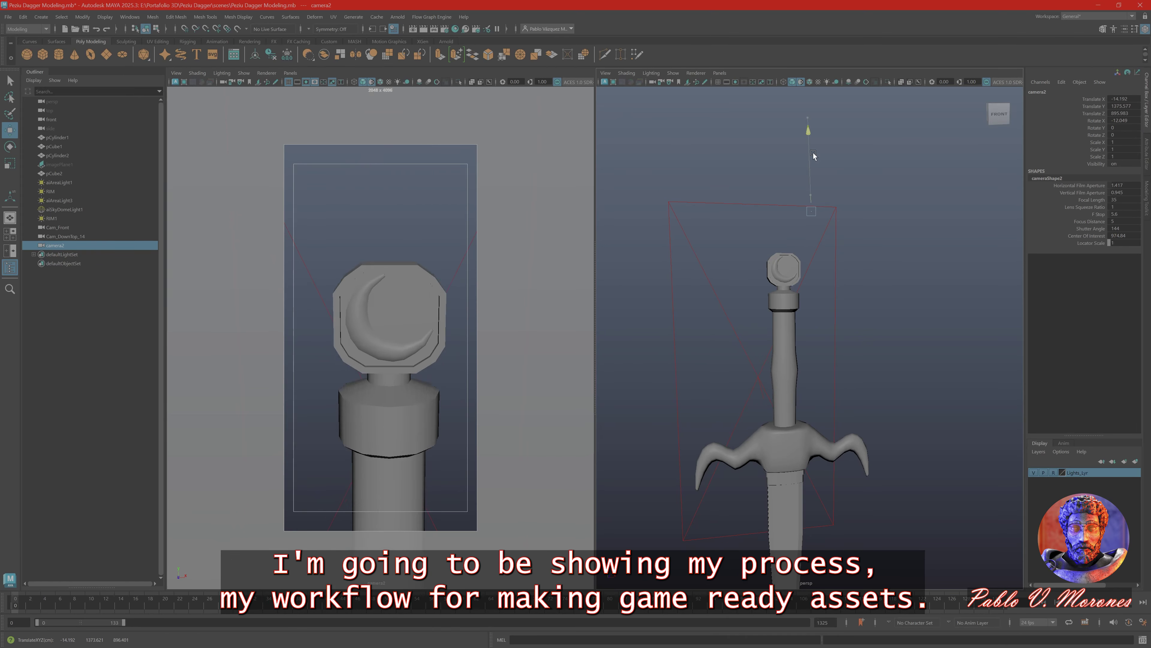
# Tilt camera2 more steeply down and lift it above the dagger to frame the pommel, handle and crossguard
pyautogui.press('e')
pyautogui.moveTo(822, 290); pyautogui.dragTo(822, 318)
pyautogui.press('w')
pyautogui.scroll(-5, 811, 272)
pyautogui.moveTo(796, 257); pyautogui.dragTo(835, 154)
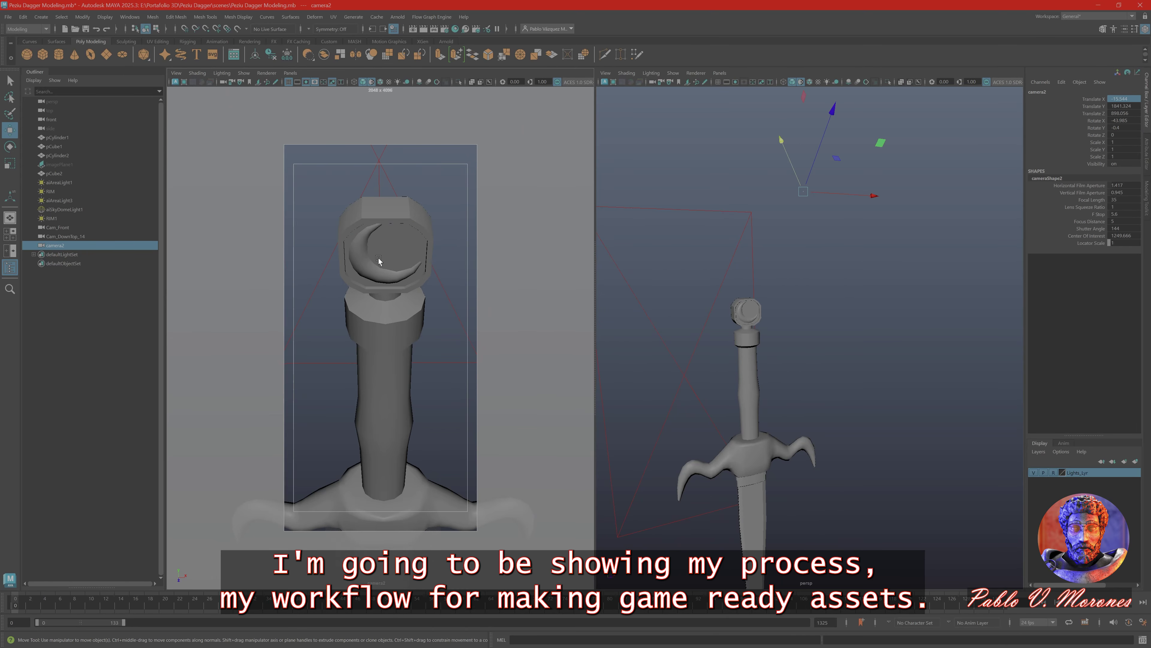
pyautogui.press('f')
pyautogui.scroll(-5, 845, 255)
pyautogui.moveTo(825, 265); pyautogui.dragTo(828, 283)
pyautogui.scroll(3, 334, 252)
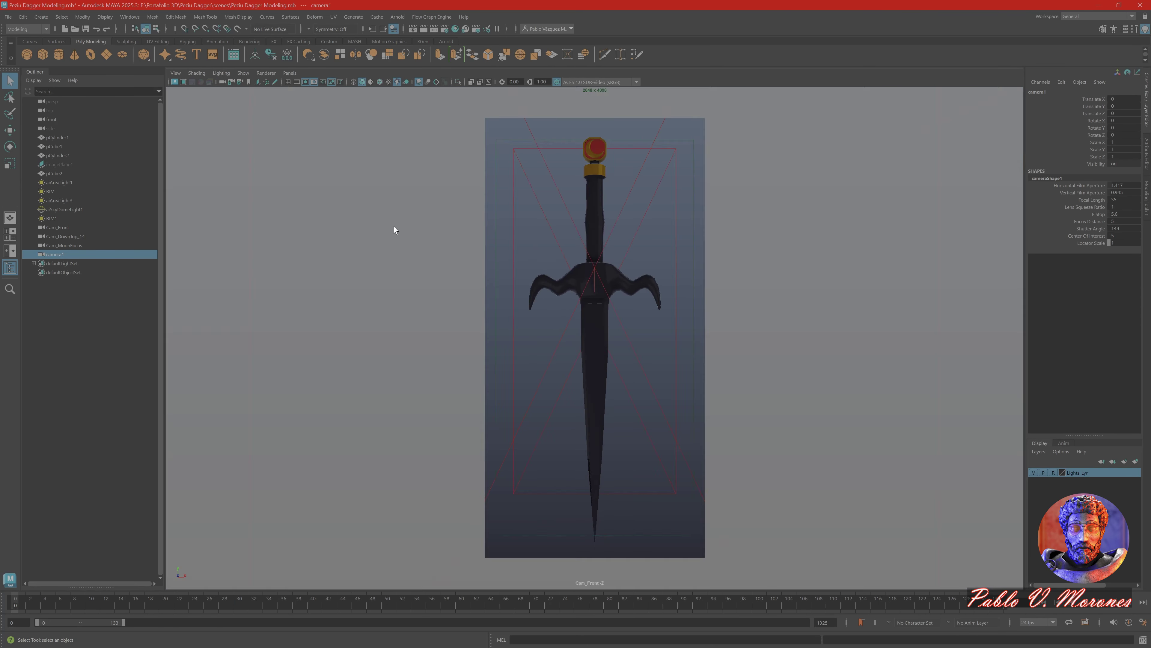
# Turn off the gate display while looking through camera1 and frame its view
pyautogui.click(307, 81)
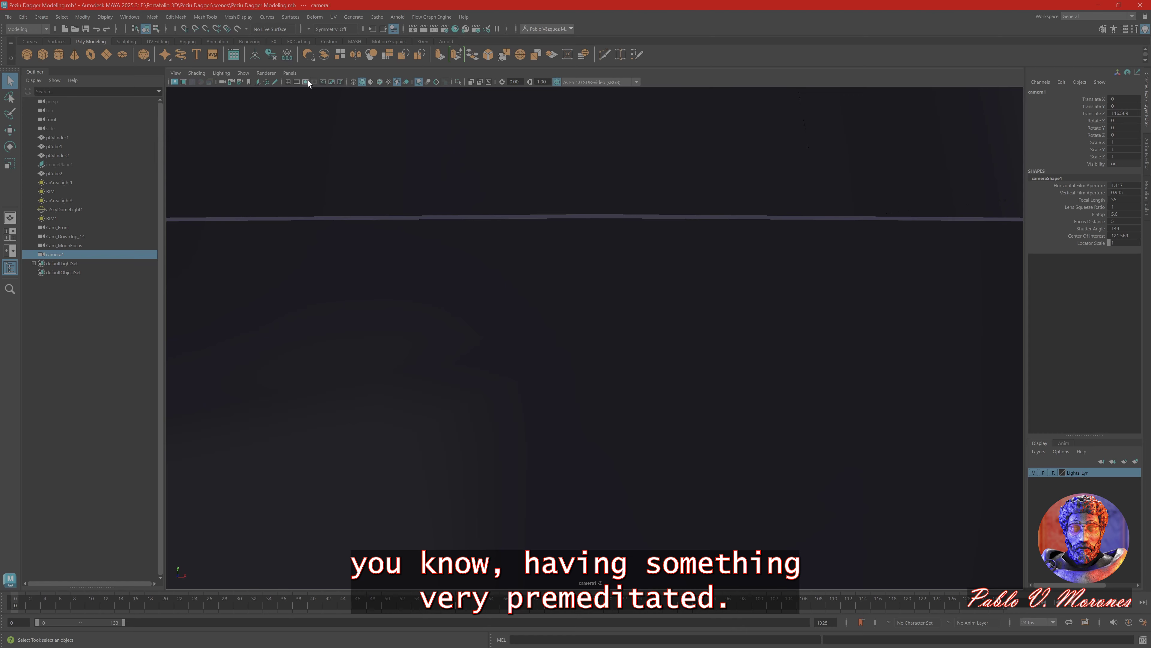
pyautogui.press('f')
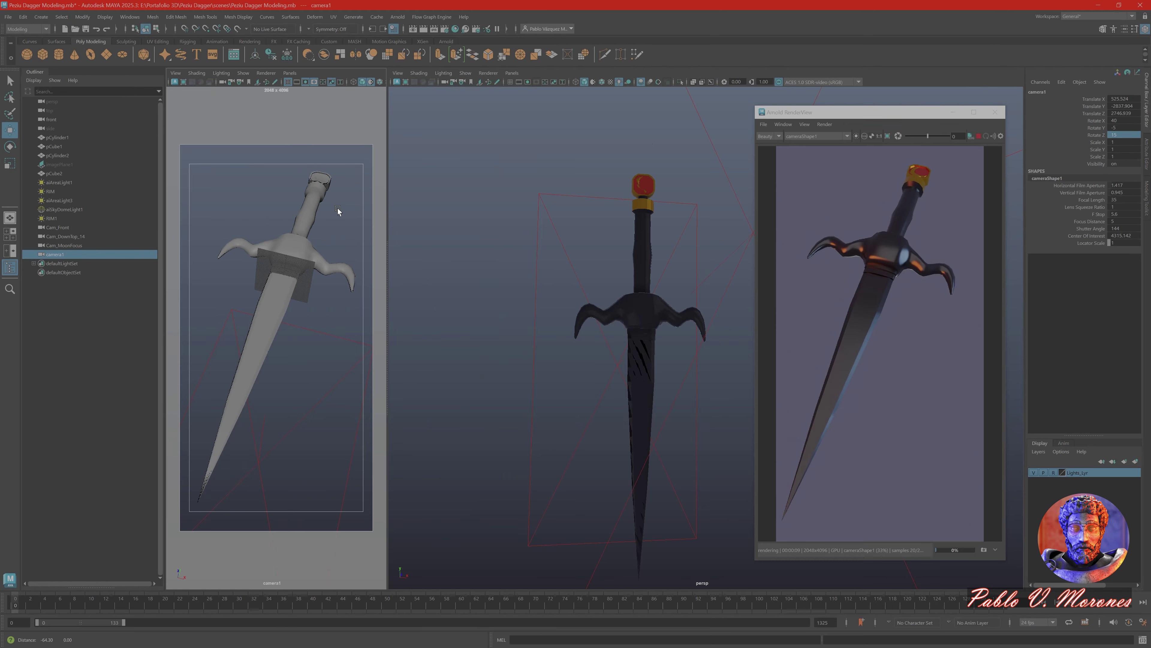
pyautogui.click(176, 73)
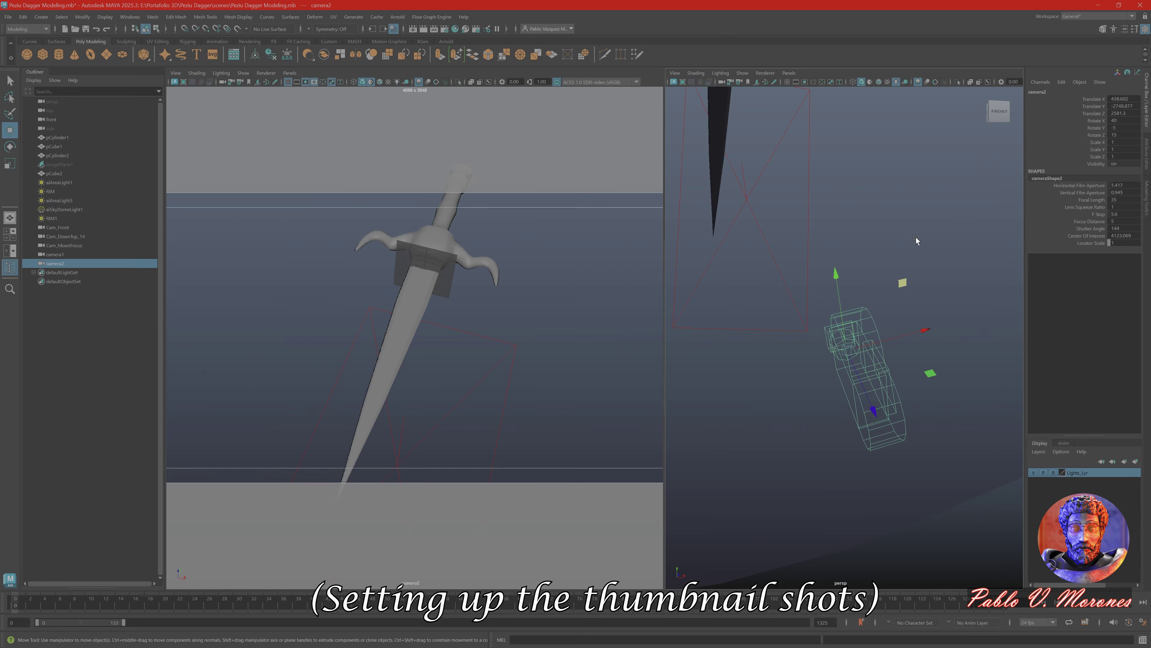
# Enlarge the camera pane and rotate camera2 so the whole dagger lies diagonally across the landscape frame
pyautogui.moveTo(773, 299); pyautogui.dragTo(792, 283)
pyautogui.moveTo(663, 250); pyautogui.dragTo(743, 250)
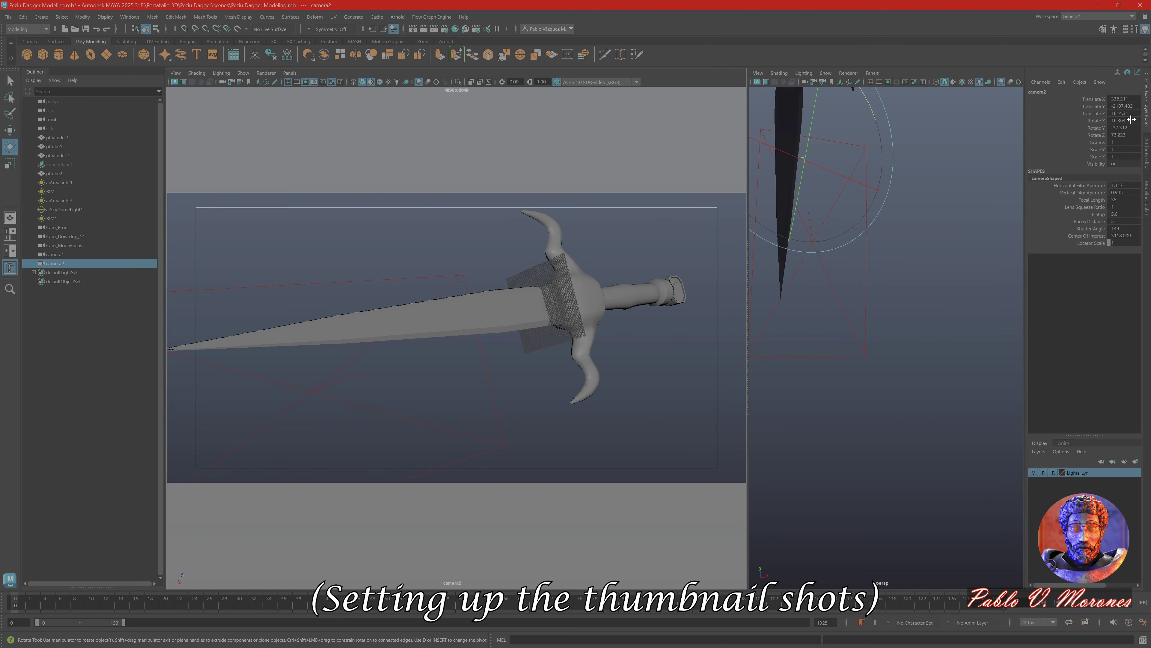
pyautogui.keyDown('alt'); pyautogui.moveTo(535, 336); pyautogui.dragTo(561, 348); pyautogui.keyUp('alt')
pyautogui.keyDown('alt'); pyautogui.moveTo(415, 258); pyautogui.dragTo(545, 326); pyautogui.keyUp('alt')
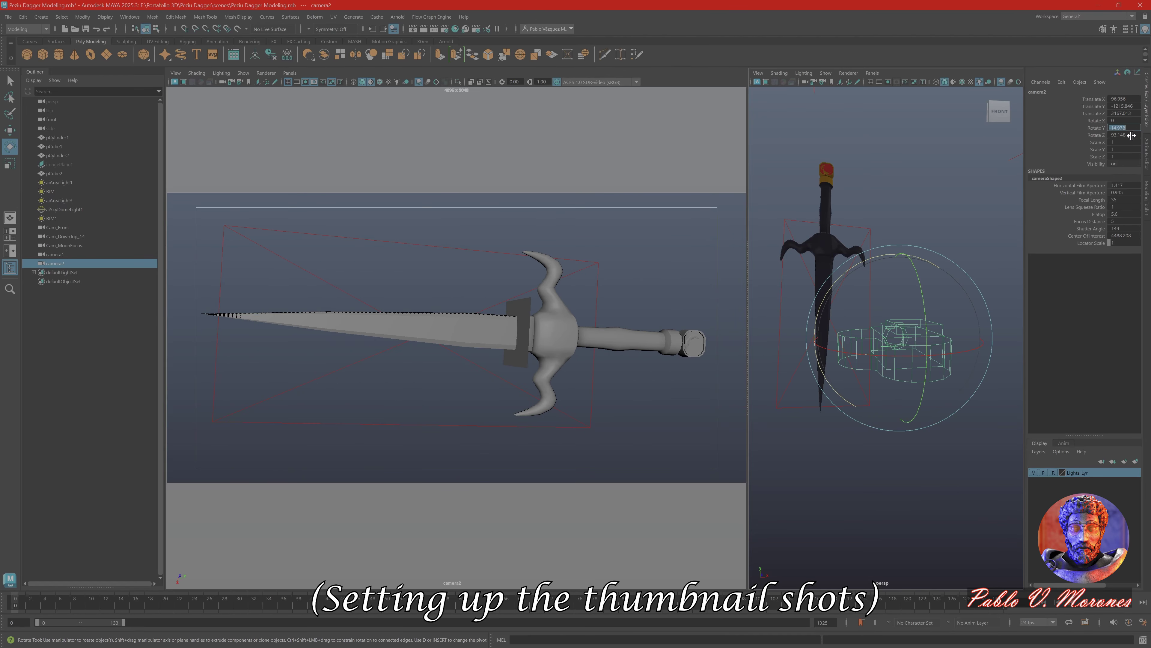
pyautogui.moveTo(905, 257)
pyautogui.mouseDown()
pyautogui.moveTo(930, 273)
pyautogui.moveTo(905, 258)
pyautogui.moveTo(925, 270)
pyautogui.moveTo(916, 264)
pyautogui.mouseUp()
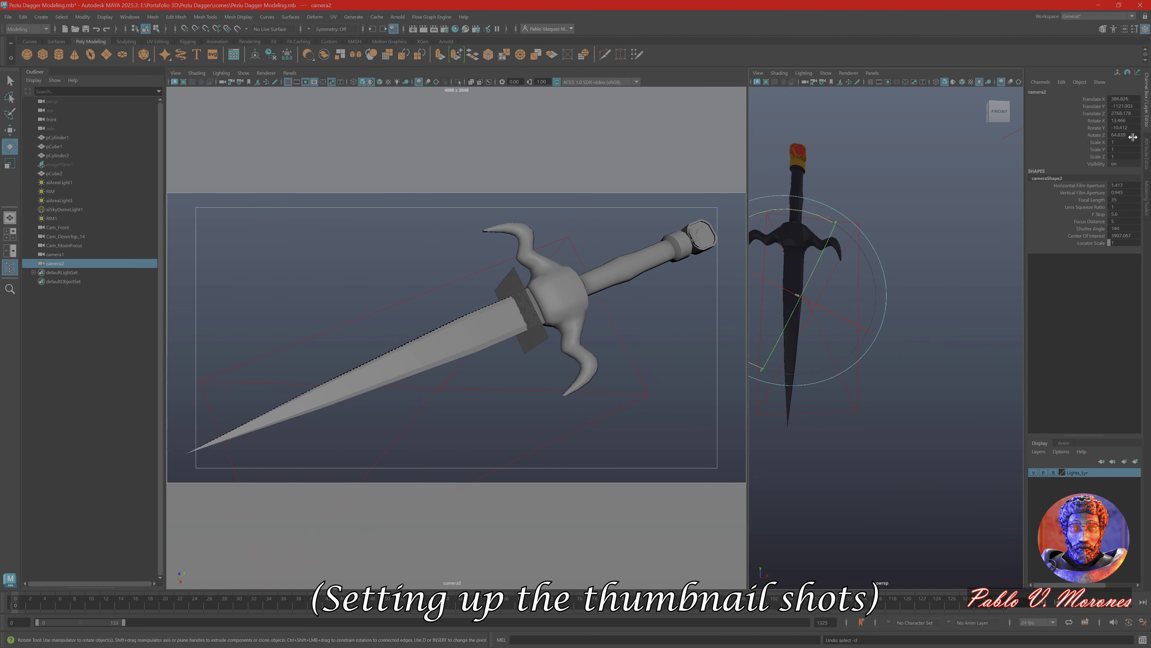
pyautogui.moveTo(1132, 137); pyautogui.dragTo(1116, 137, button='middle')
pyautogui.keyDown('alt'); pyautogui.moveTo(606, 239); pyautogui.dragTo(607, 228); pyautogui.keyUp('alt')
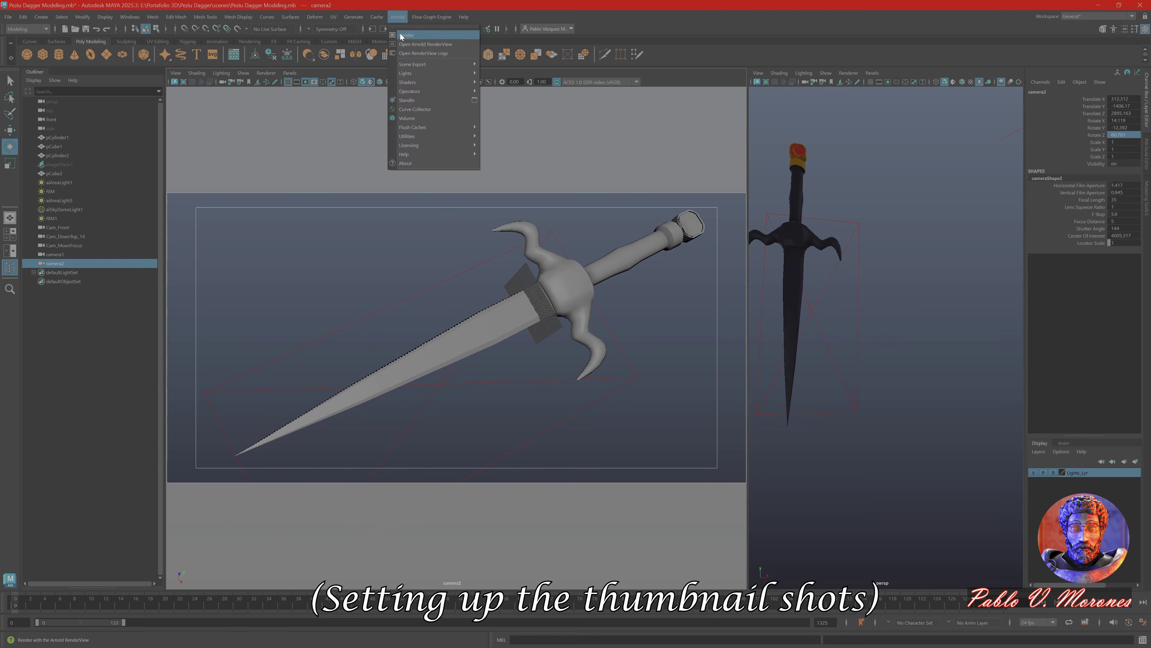
# Start an Arnold render of the camera2 view and shrink and move the render window clear of the dagger
pyautogui.click(403, 36)
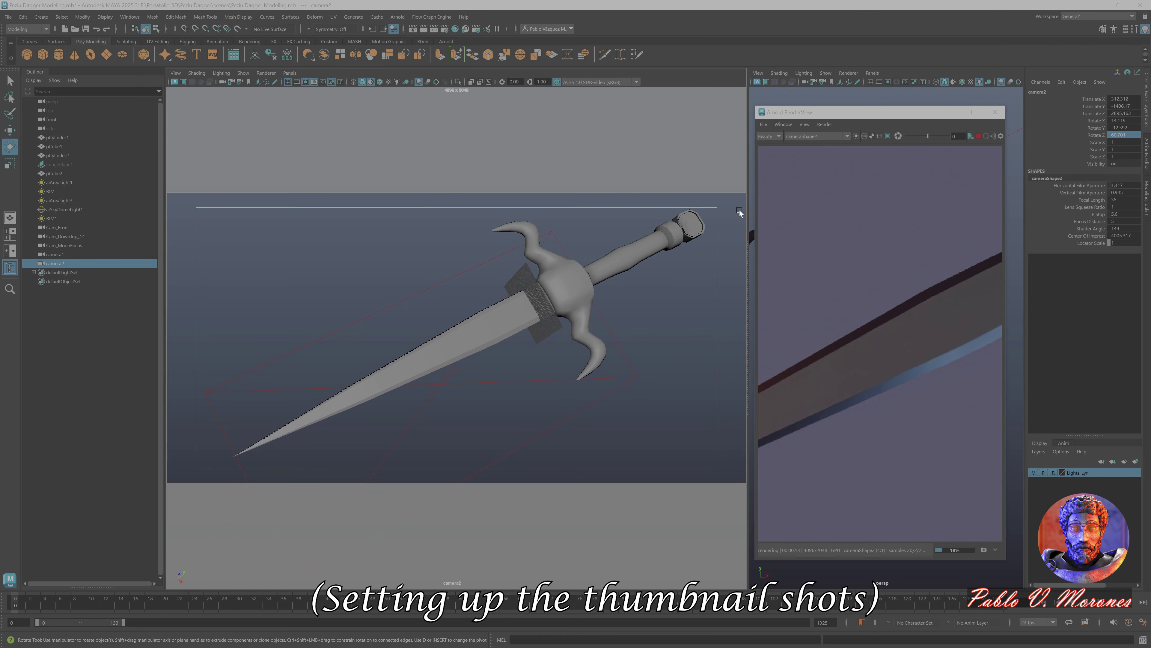
pyautogui.moveTo(740, 213); pyautogui.dragTo(353, 218)
pyautogui.moveTo(352, 106); pyautogui.dragTo(666, 300)
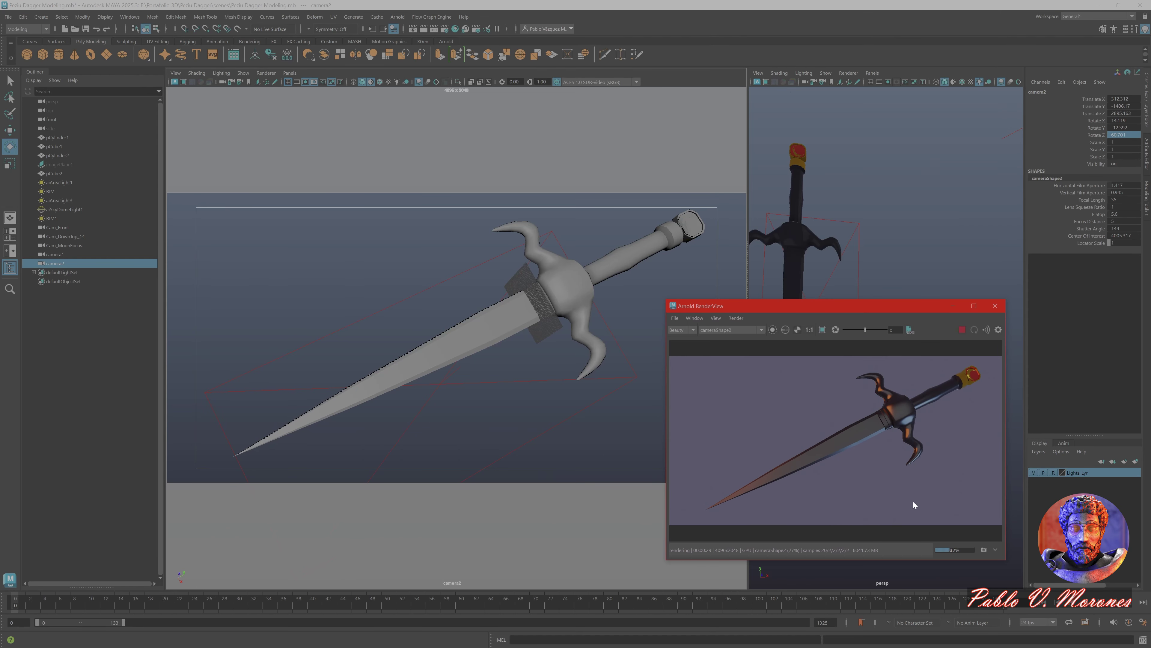
pyautogui.moveTo(770, 306); pyautogui.dragTo(116, 329)
# Orbit camera2 for a lower angle on the dagger and shift the render window away from the view
pyautogui.keyDown('alt'); pyautogui.moveTo(535, 282); pyautogui.dragTo(585, 266); pyautogui.keyUp('alt')
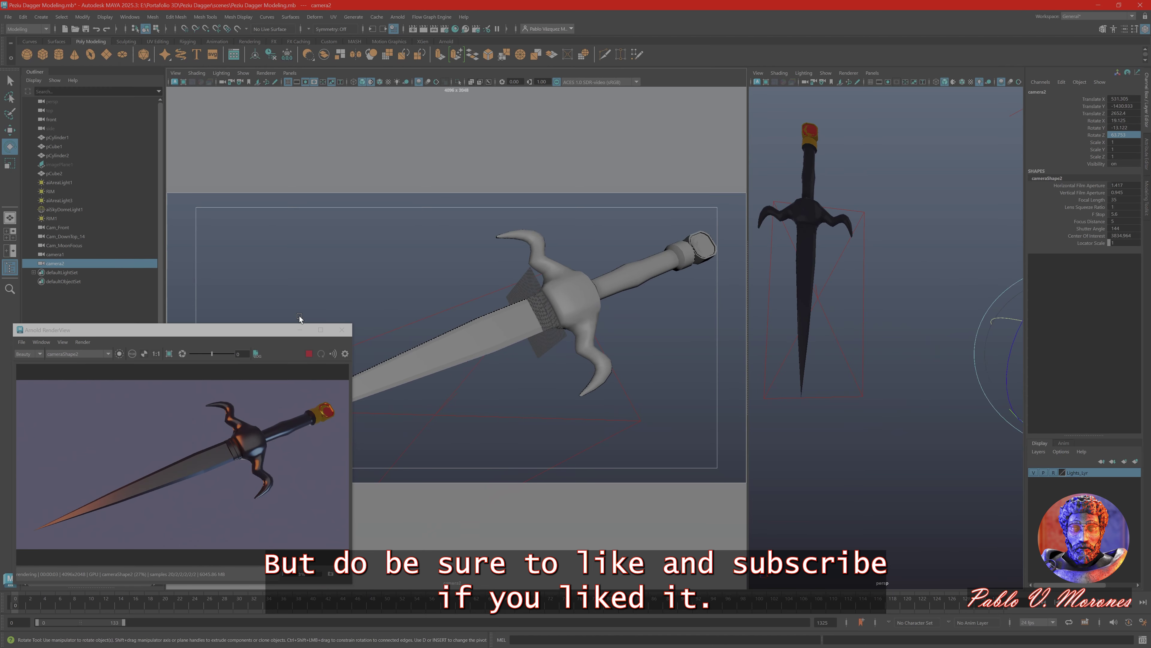
pyautogui.keyDown('alt'); pyautogui.moveTo(835, 302); pyautogui.dragTo(803, 301, button='middle'); pyautogui.keyUp('alt')
pyautogui.moveTo(895, 334); pyautogui.dragTo(879, 342)
pyautogui.keyDown('alt'); pyautogui.moveTo(540, 358); pyautogui.dragTo(542, 299, button='middle'); pyautogui.keyUp('alt')
pyautogui.moveTo(204, 330); pyautogui.dragTo(214, 350)
pyautogui.click(537, 427)
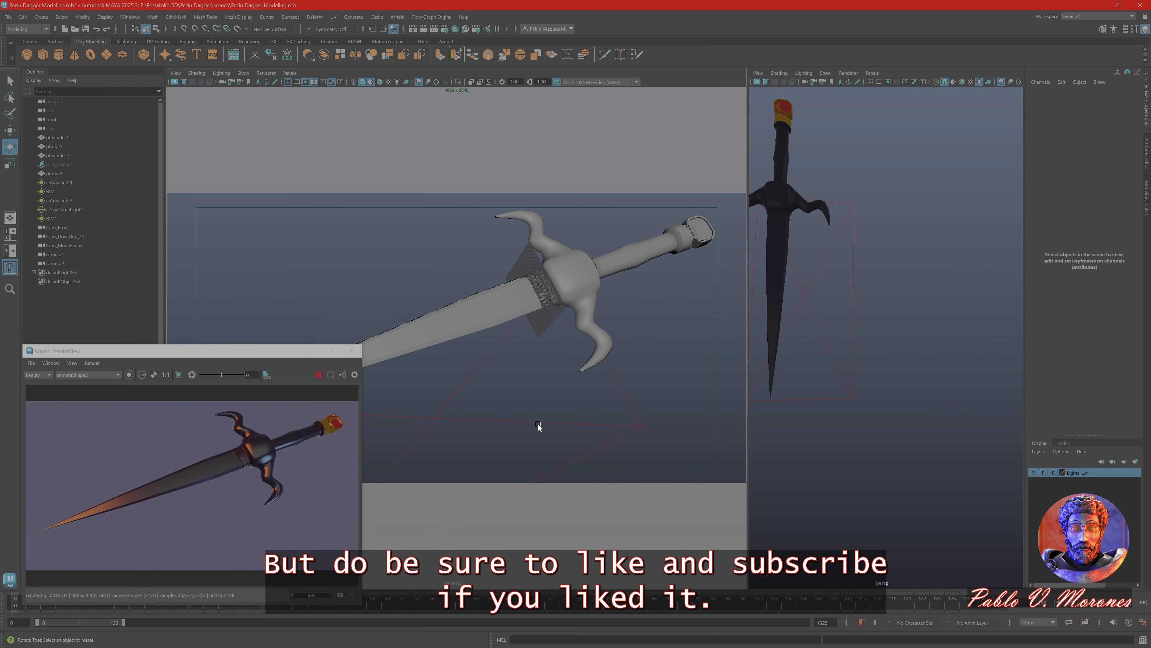
# Reselect camera2 and adjust its orbit around the dagger while checking the Arnold preview
pyautogui.click(272, 350)
pyautogui.click(101, 263)
pyautogui.keyDown('alt'); pyautogui.moveTo(544, 283); pyautogui.dragTo(552, 295); pyautogui.keyUp('alt')
pyautogui.keyDown('alt'); pyautogui.moveTo(532, 353); pyautogui.dragTo(531, 379); pyautogui.keyUp('alt')
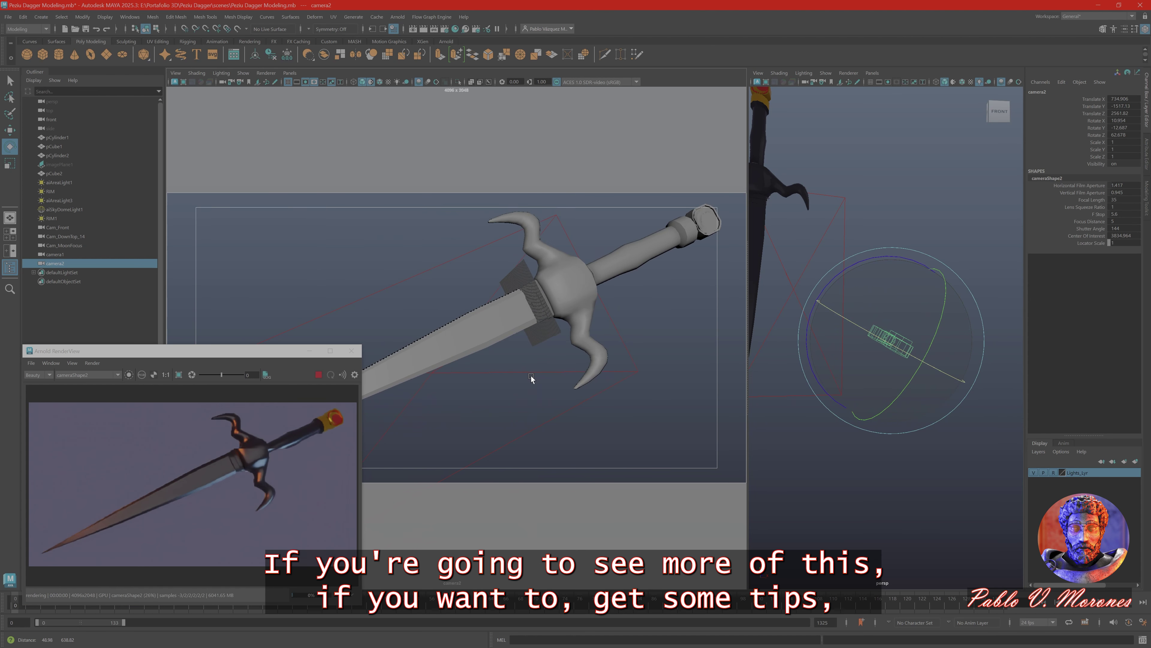
pyautogui.keyDown('alt'); pyautogui.moveTo(499, 295); pyautogui.dragTo(521, 272); pyautogui.keyUp('alt')
# Move the render window over the perspective pane and rotate camera2 to bring the full blade into the frame
pyautogui.moveTo(181, 350); pyautogui.dragTo(975, 347)
pyautogui.keyDown('alt'); pyautogui.moveTo(794, 227); pyautogui.dragTo(843, 318, button='middle'); pyautogui.keyUp('alt')
pyautogui.moveTo(884, 254); pyautogui.dragTo(889, 266)
pyautogui.keyDown('alt'); pyautogui.moveTo(549, 267); pyautogui.dragTo(572, 254); pyautogui.keyUp('alt')
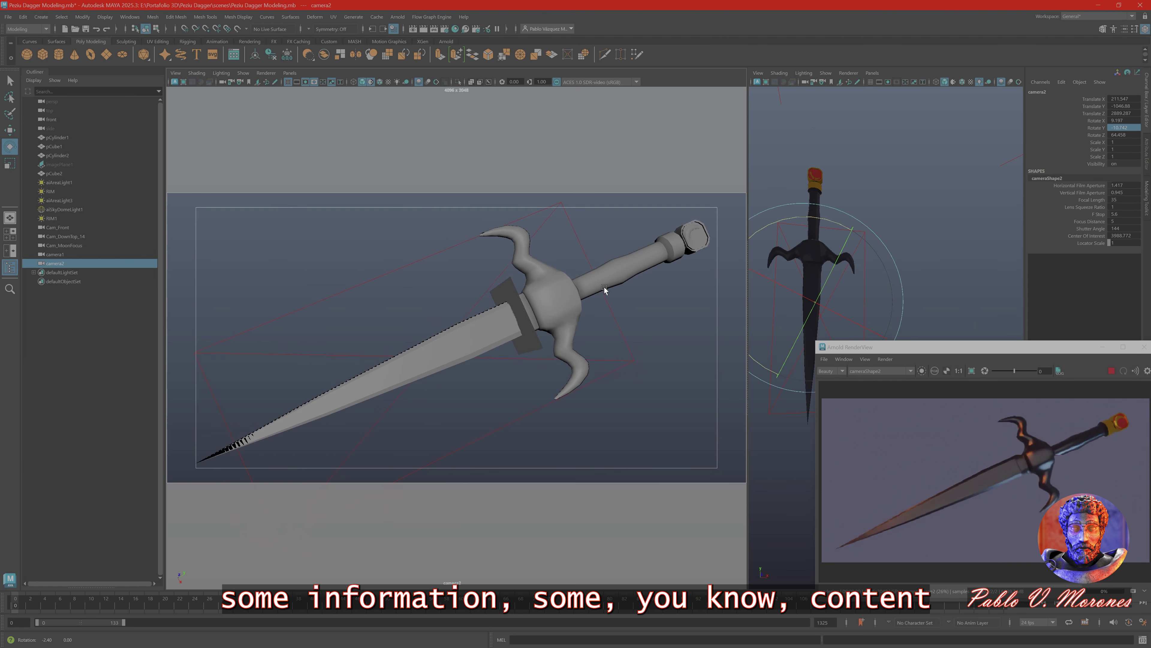
pyautogui.moveTo(884, 347); pyautogui.dragTo(836, 340)
pyautogui.moveTo(867, 230); pyautogui.dragTo(813, 240)
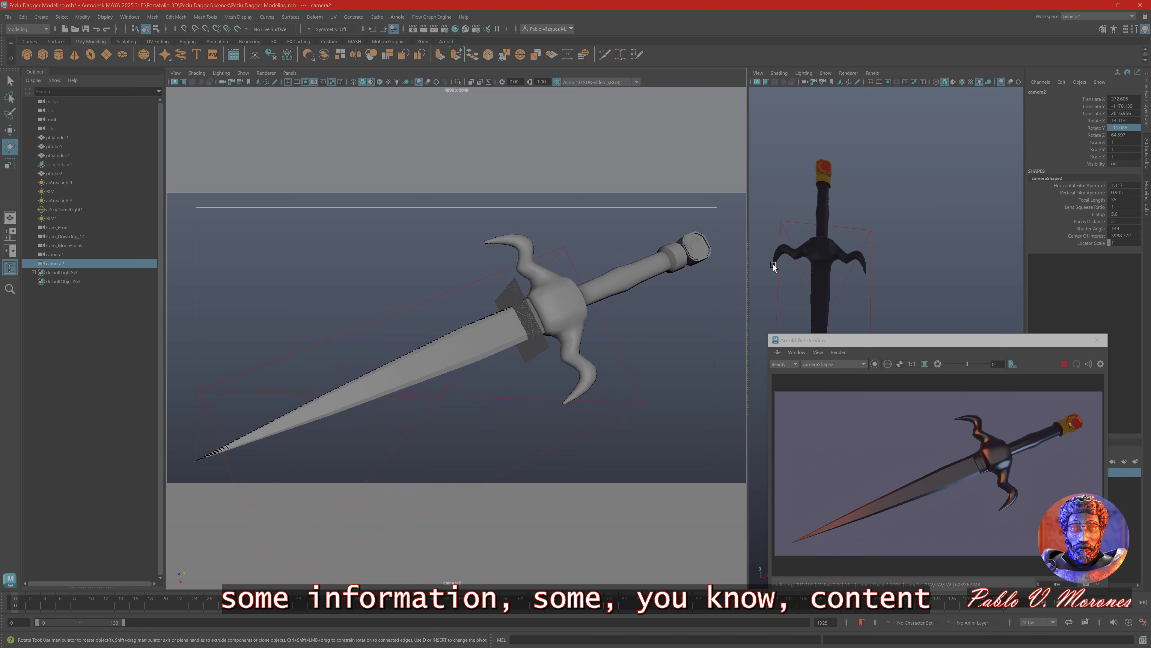
# Swing camera2 further to the dagger's side and reposition it for a closer diagonal shot, keeping the dagger within the frame
pyautogui.press('f')
pyautogui.moveTo(844, 307)
pyautogui.mouseDown()
pyautogui.moveTo(851, 319)
pyautogui.moveTo(839, 304)
pyautogui.mouseUp()
pyautogui.press('f')
pyautogui.keyDown('alt'); pyautogui.moveTo(663, 285); pyautogui.dragTo(578, 284); pyautogui.keyUp('alt')
pyautogui.press('f')
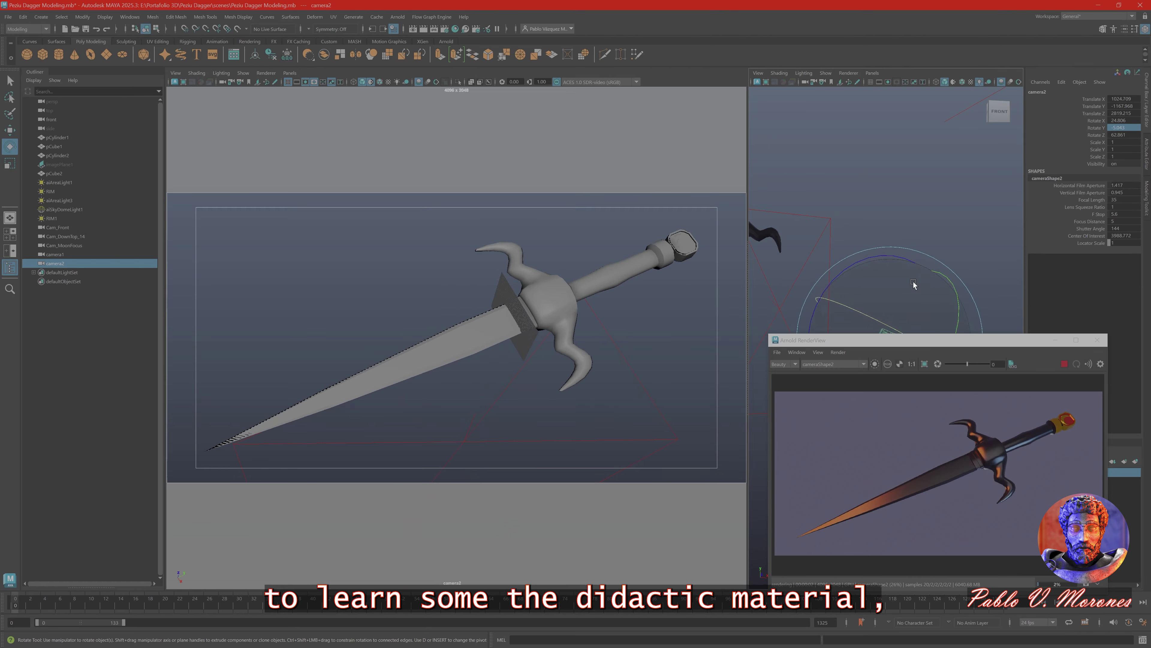
pyautogui.moveTo(914, 284); pyautogui.dragTo(796, 266)
pyautogui.press('w')
pyautogui.scroll(2, 617, 300)
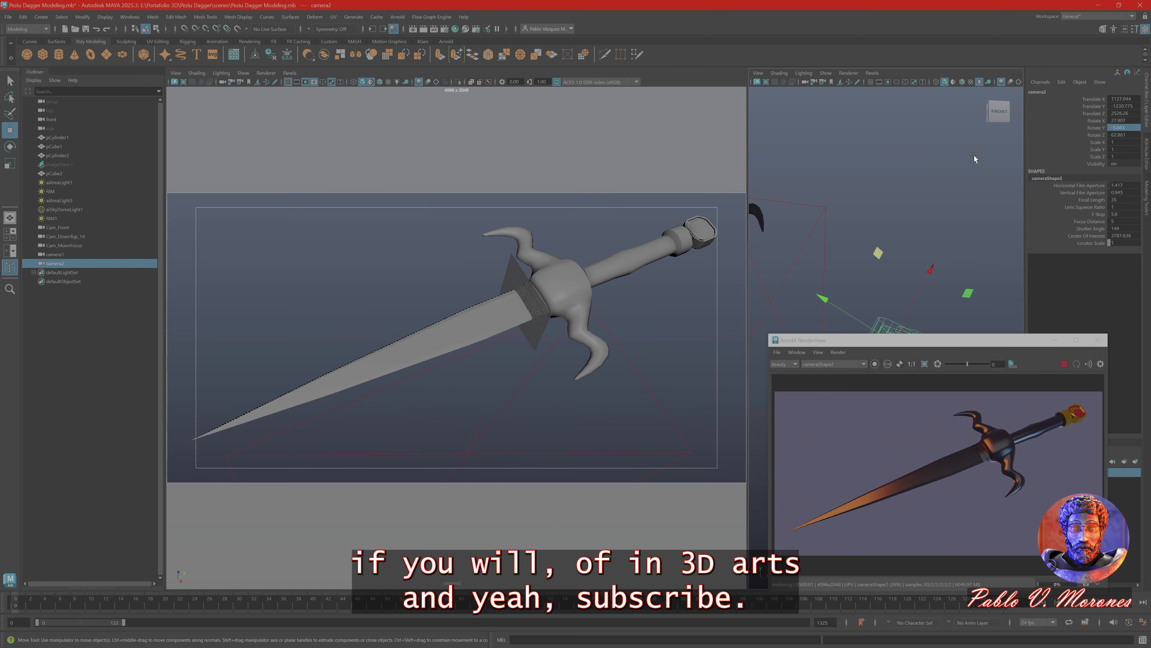
pyautogui.press('space')
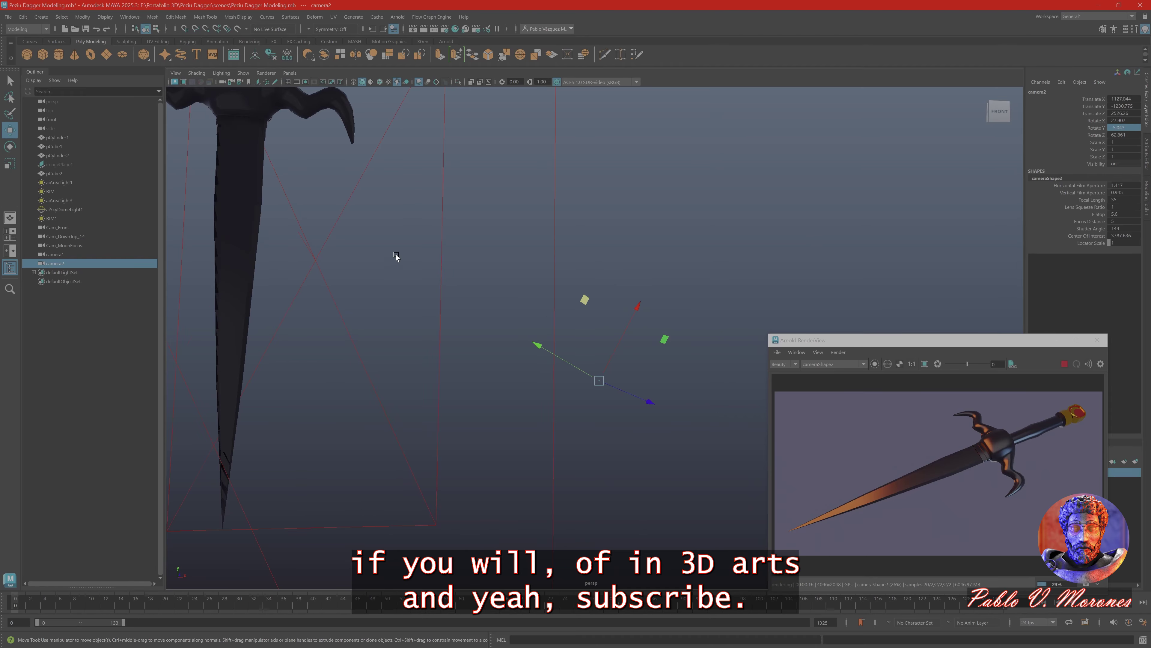